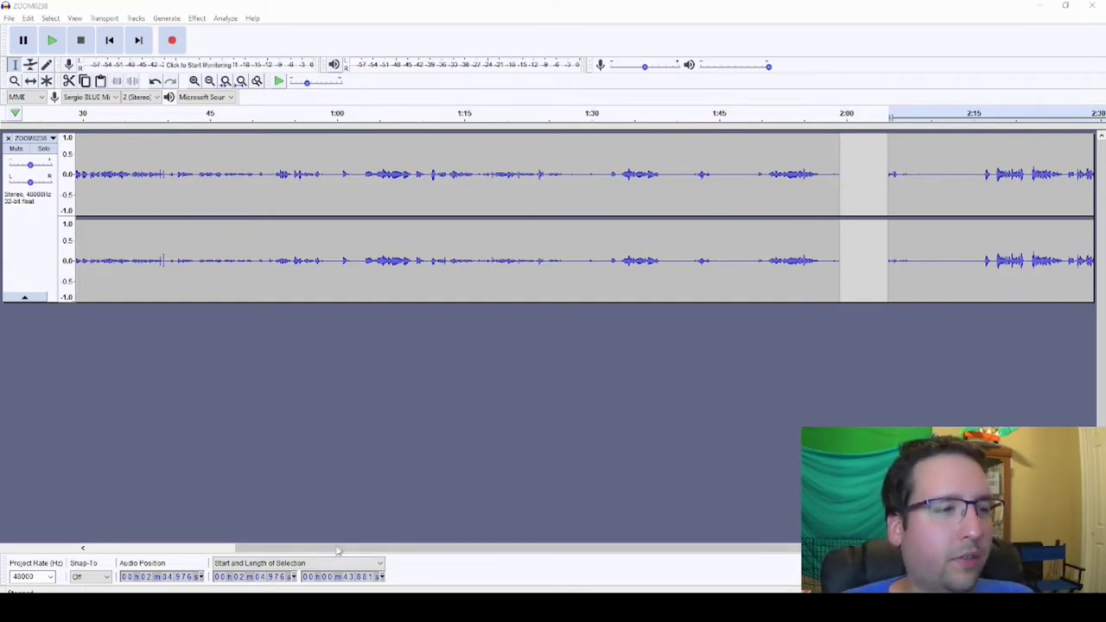
Step: Scroll to the start and zoom so the whole dialogue recording fills the track
drag(337, 550, 192, 550)
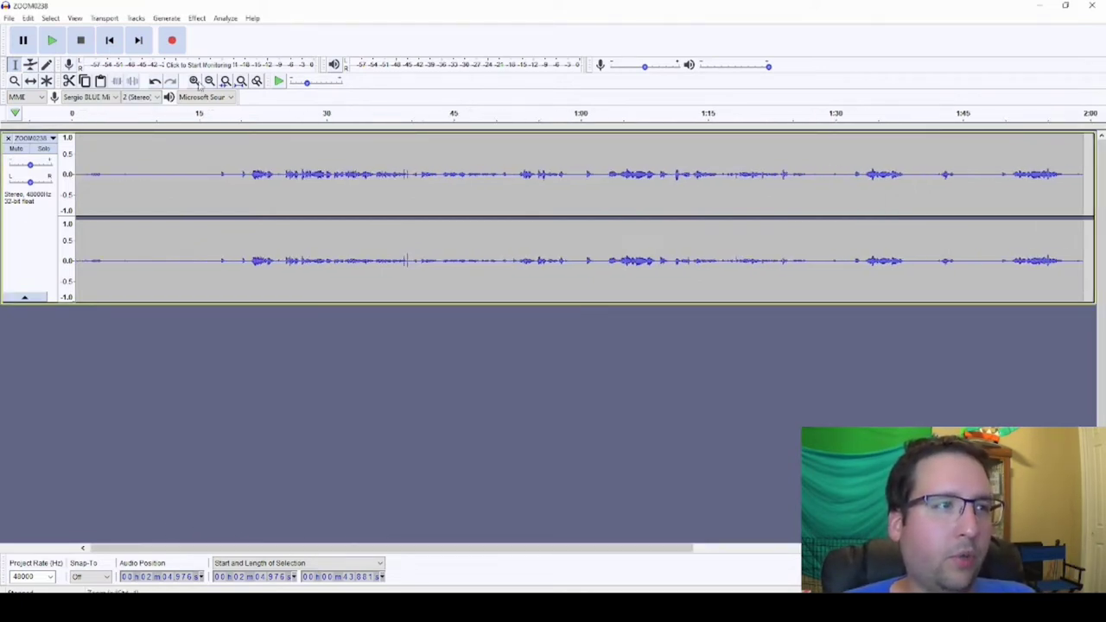
click(209, 81)
click(209, 81)
click(209, 81)
click(209, 81)
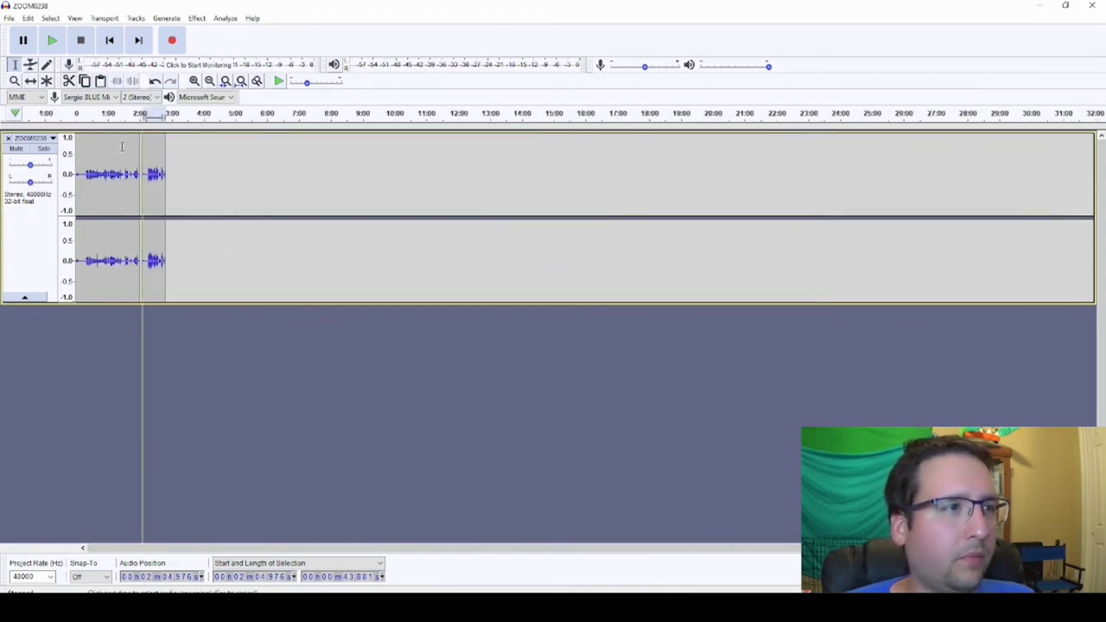
click(194, 81)
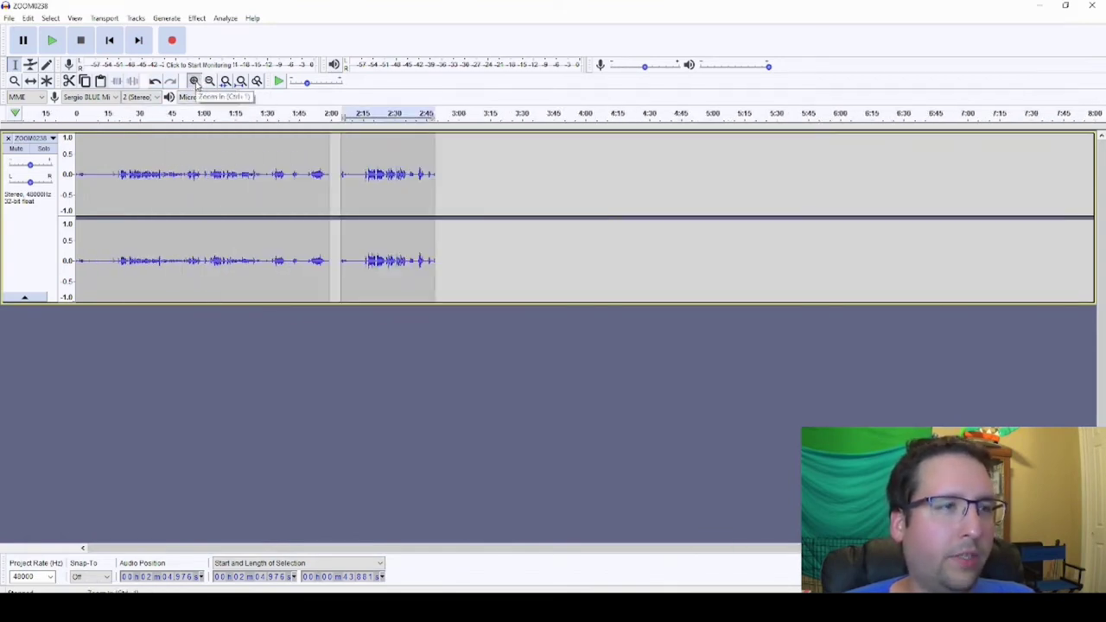
click(194, 81)
Step: Play the recording from its very beginning
click(659, 199)
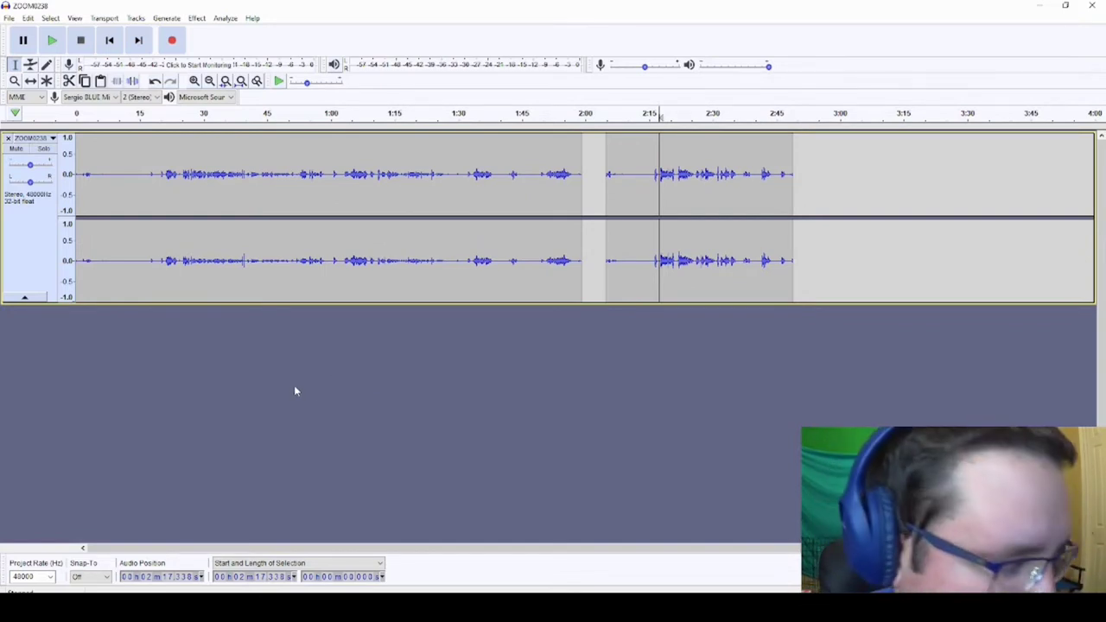
click(80, 200)
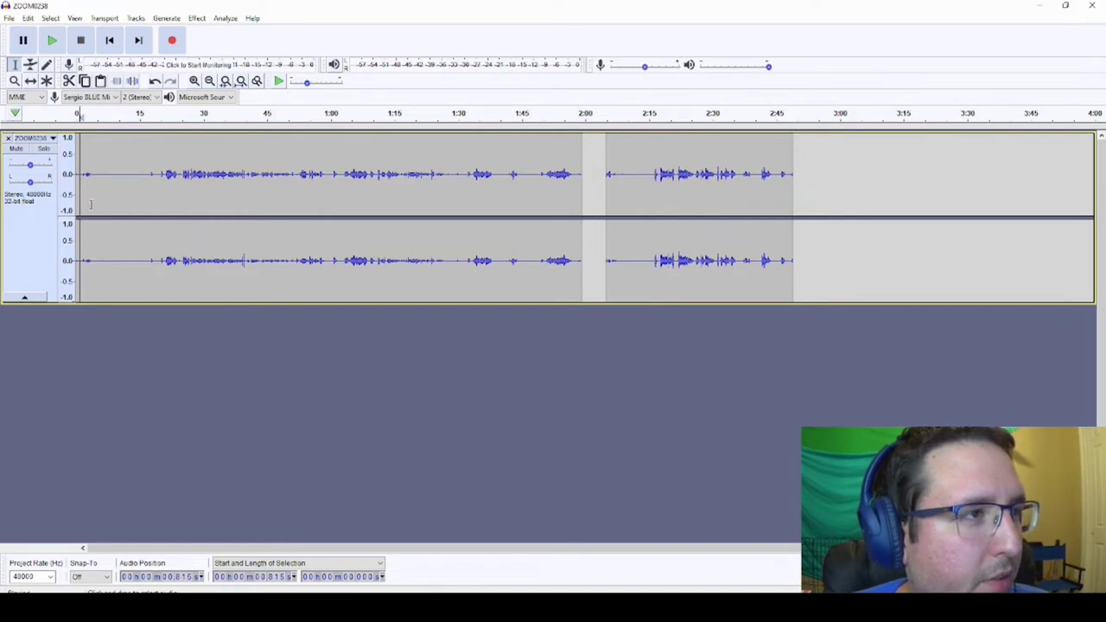
key(space)
Step: Capture a noise profile from the quiet selection with Noise Reduction's Get Noise Profile
click(197, 19)
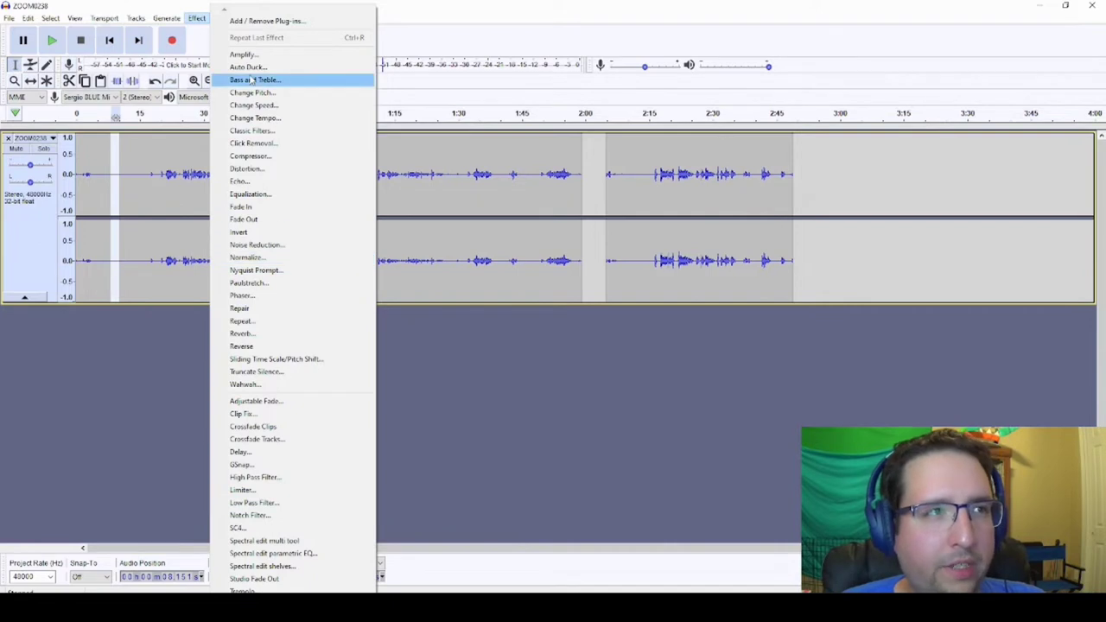
click(285, 245)
click(574, 250)
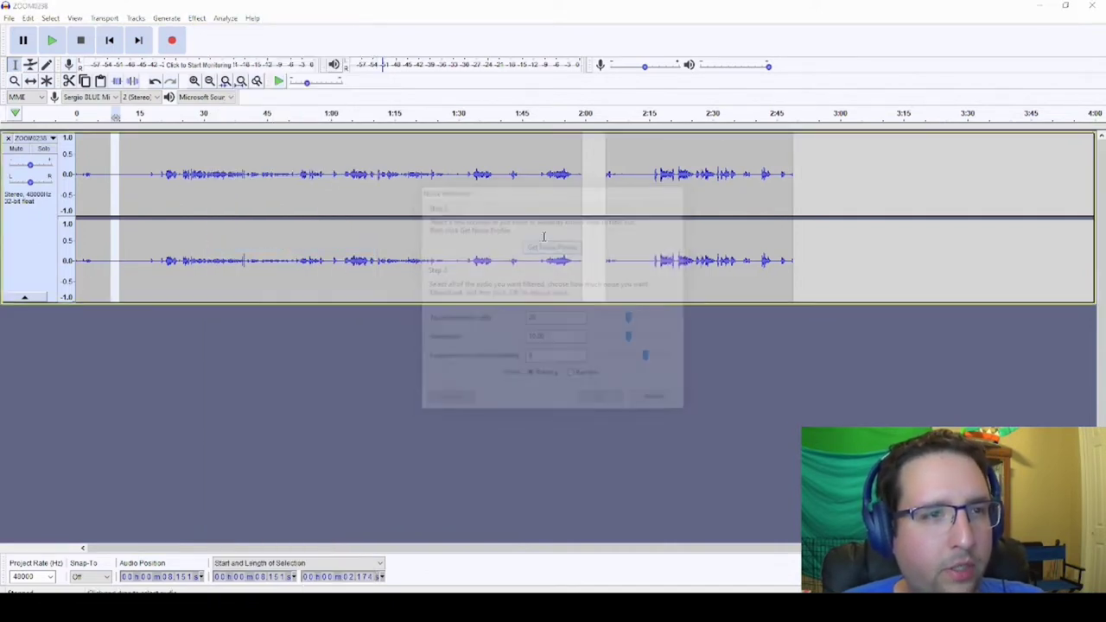
Step: Apply Noise Reduction (20 dB, sensitivity 10.00, smoothing 8 bands) to the entire recording
click(374, 196)
drag(821, 199, 76, 199)
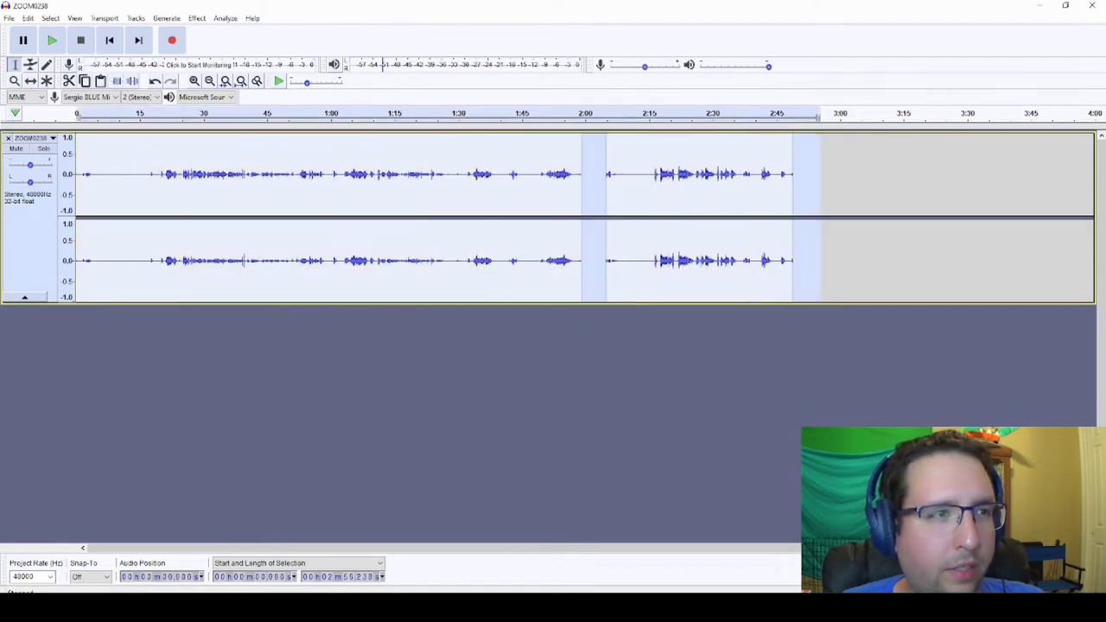
click(197, 18)
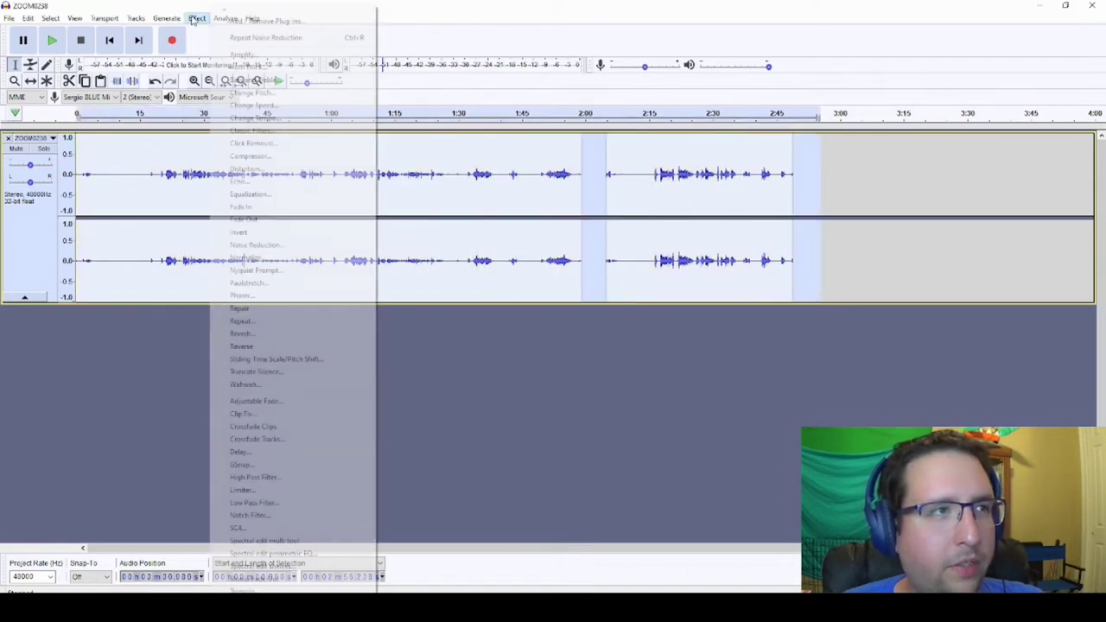
click(259, 245)
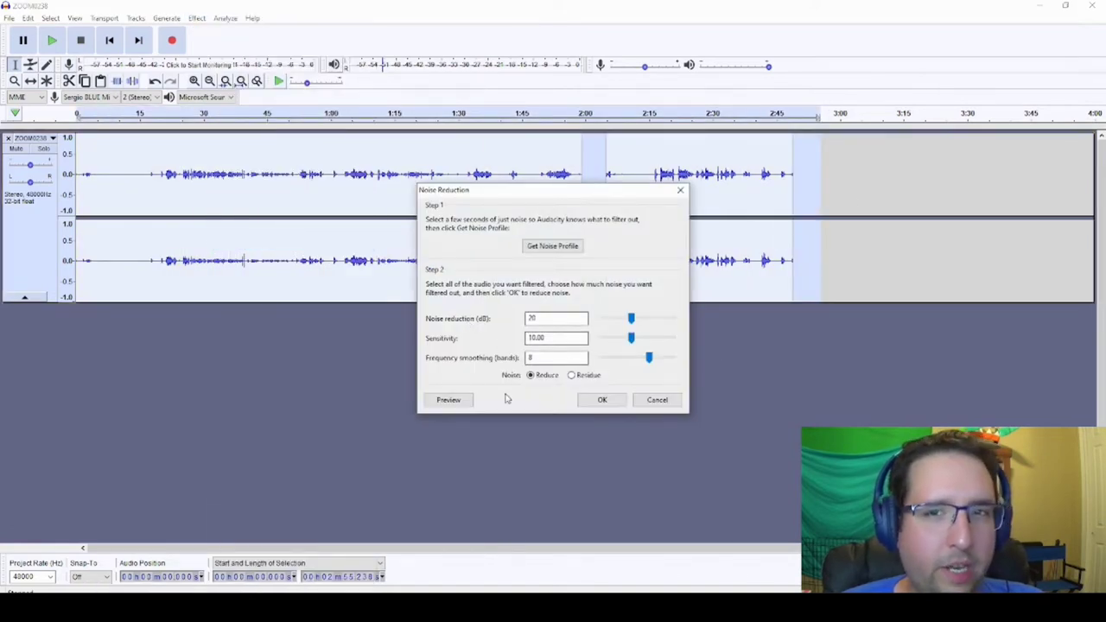
click(604, 401)
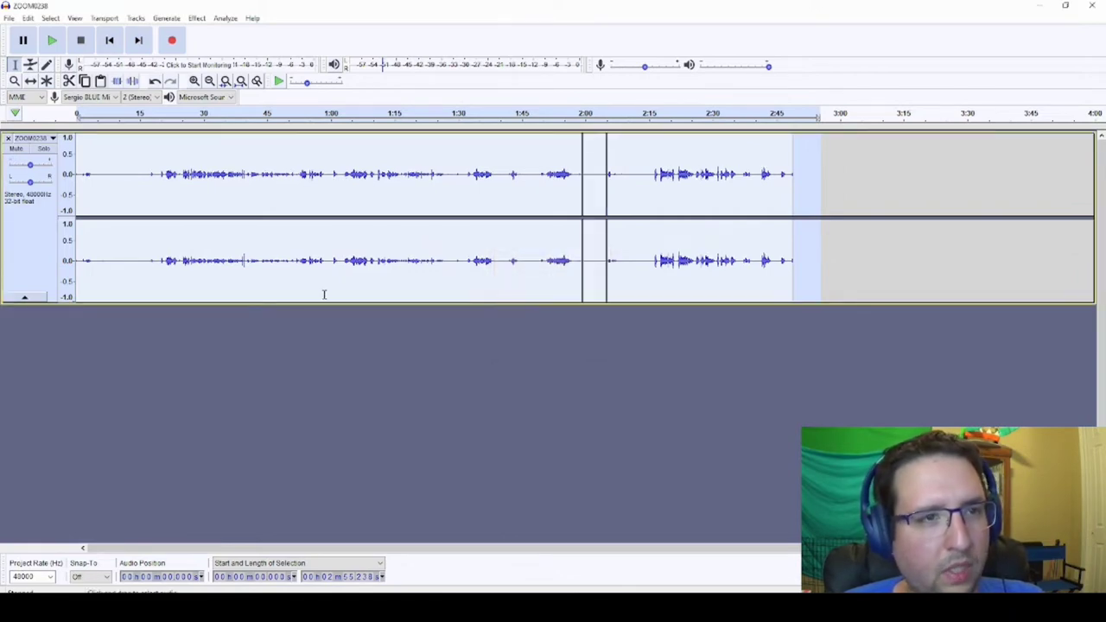
click(306, 369)
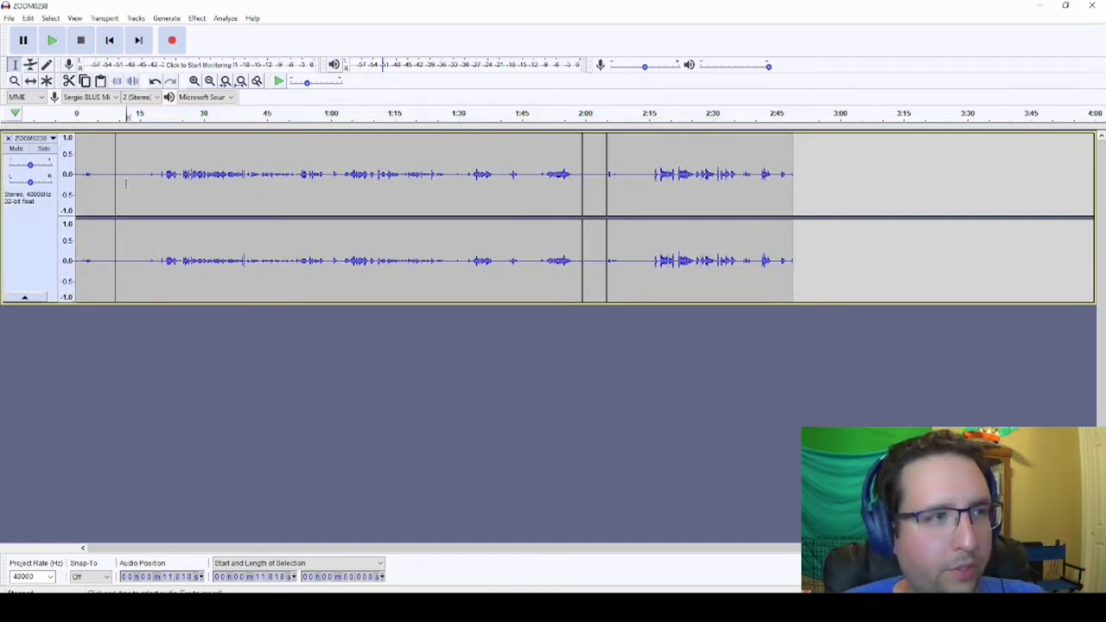
Step: Delete the silent first 11 seconds and the five-second gap at 1:46
drag(125, 187, 77, 187)
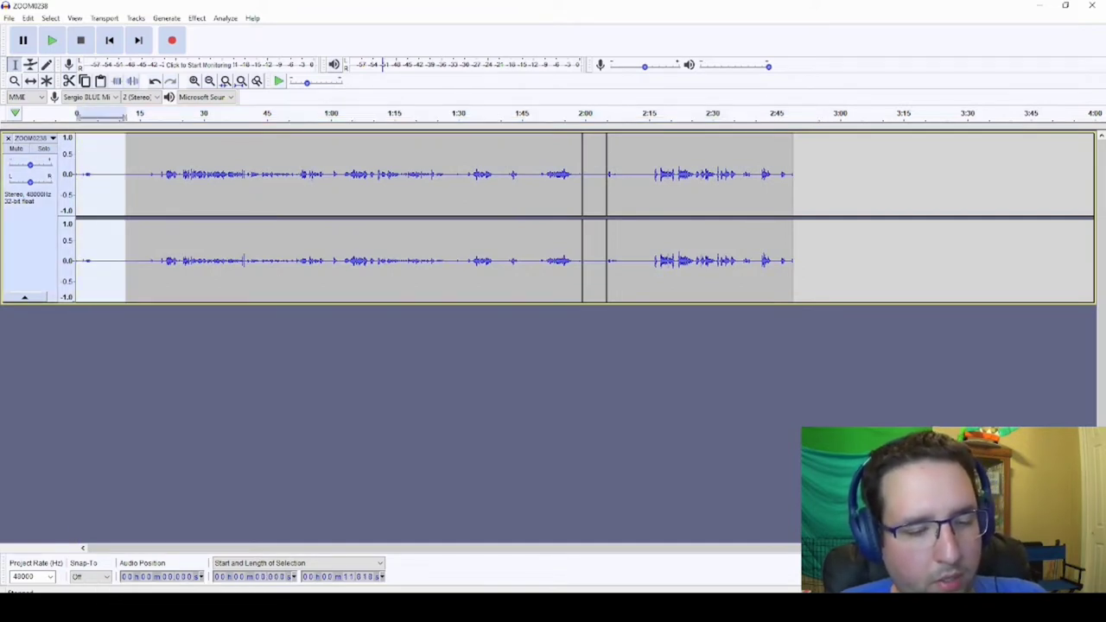
key(Delete)
click(528, 192)
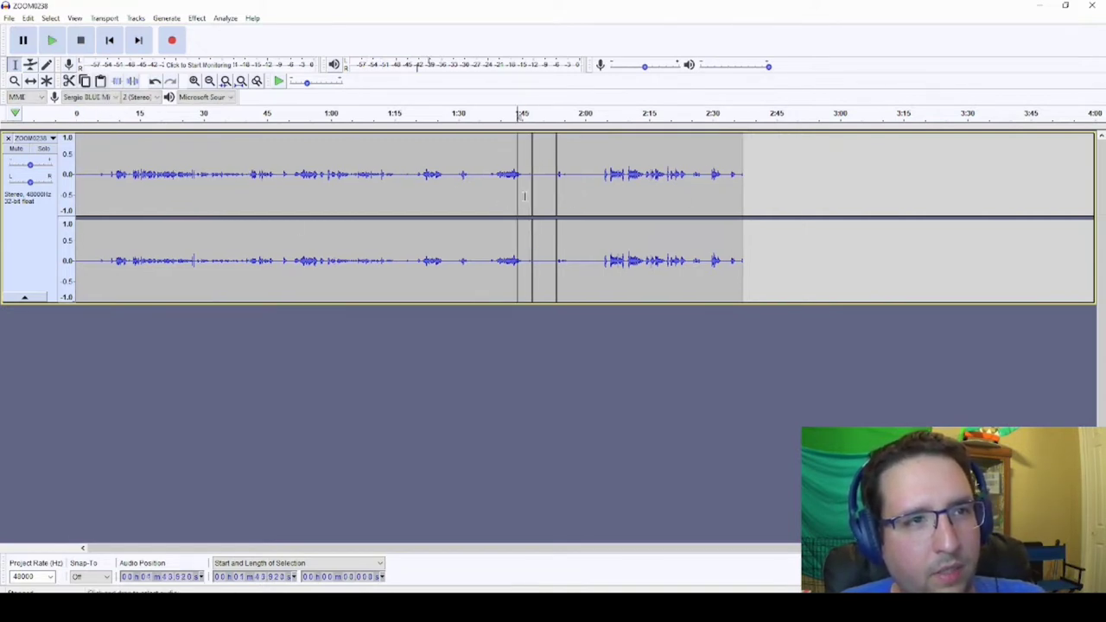
mouse_move(530, 199)
mouse_down()
mouse_move(547, 204)
mouse_move(537, 208)
mouse_up()
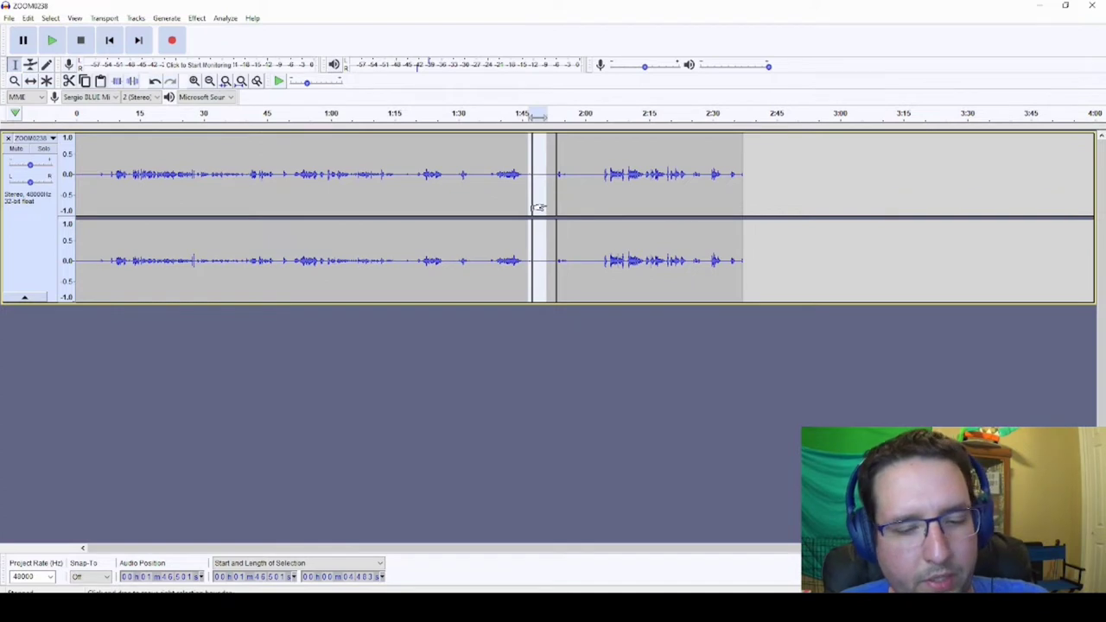
key(Delete)
Step: Play the last few seconds and select the leftover tail audio
click(704, 191)
key(space)
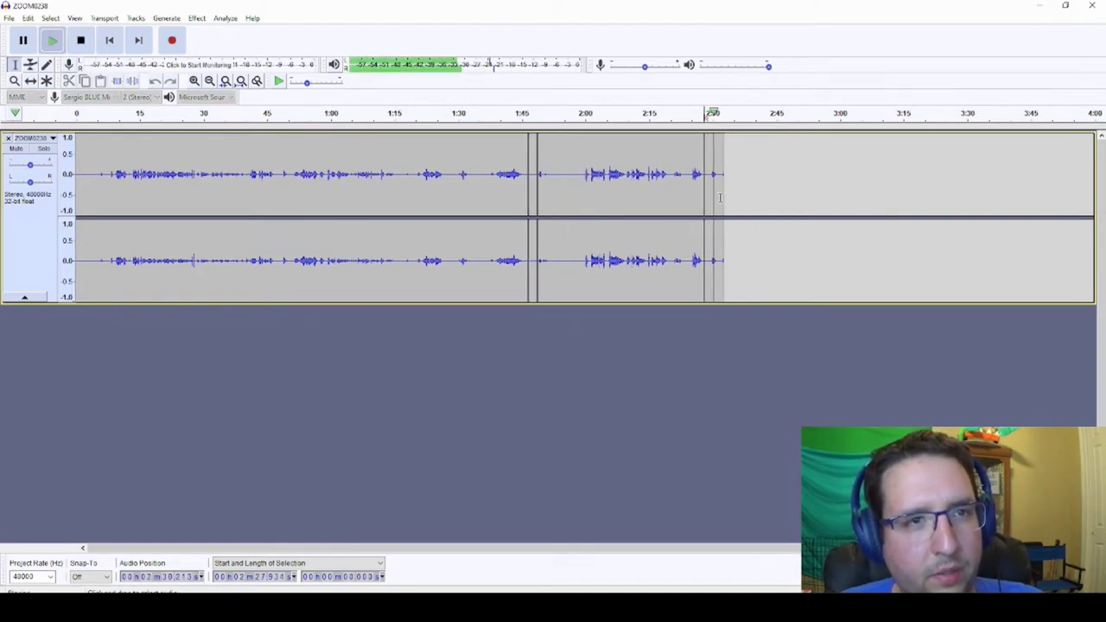
drag(718, 192, 734, 189)
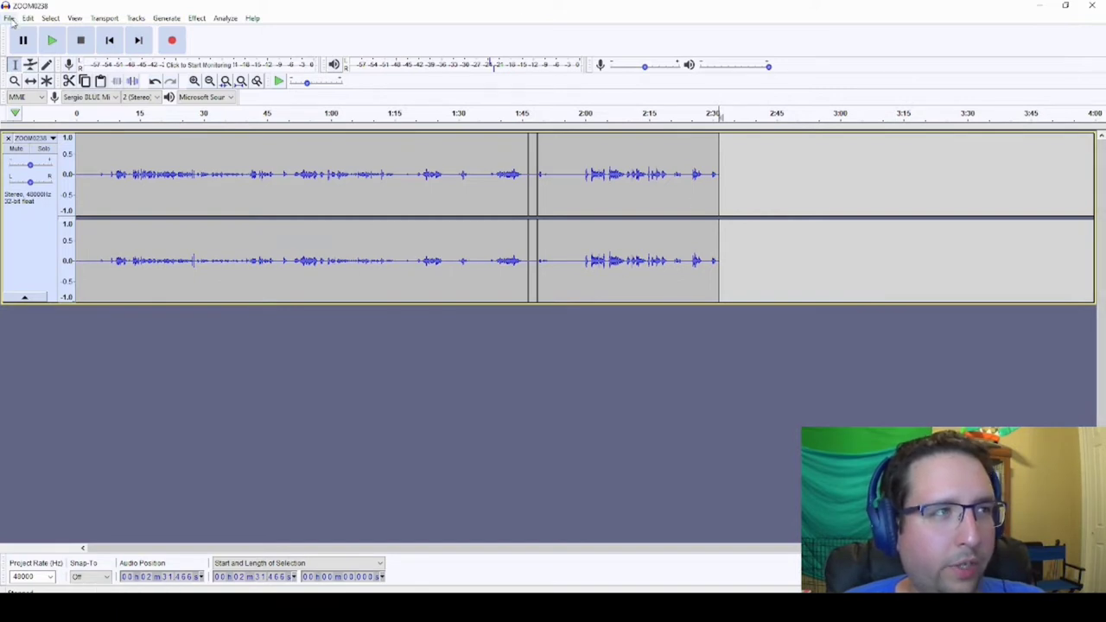
click(10, 18)
Step: Export the cleaned dialogue from Audacity as a WAV file
mouse_move(25, 115)
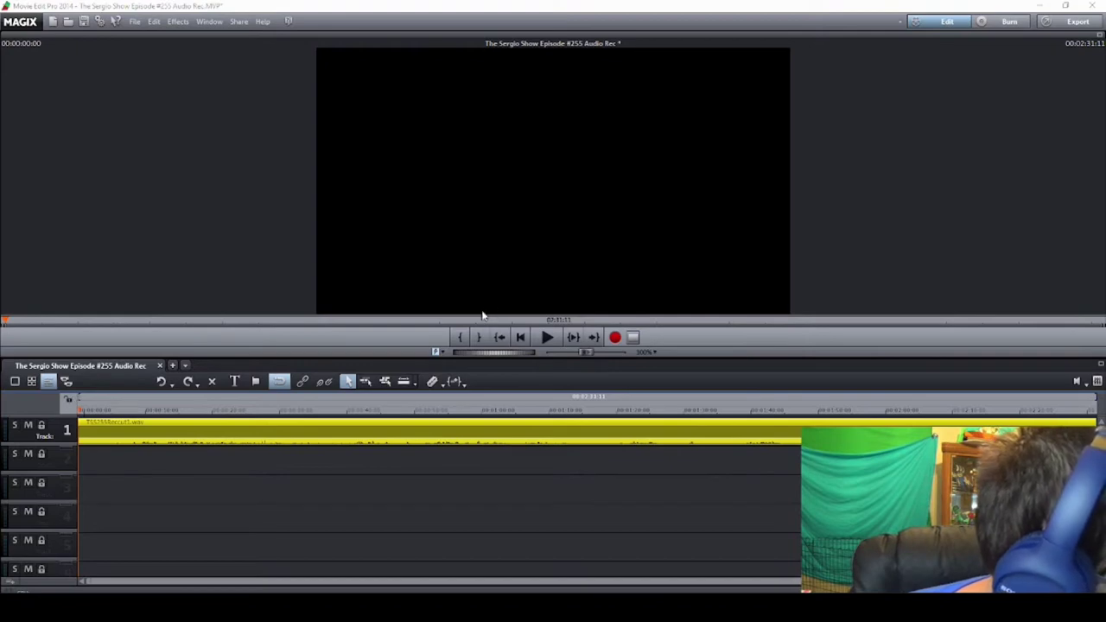
click(110, 409)
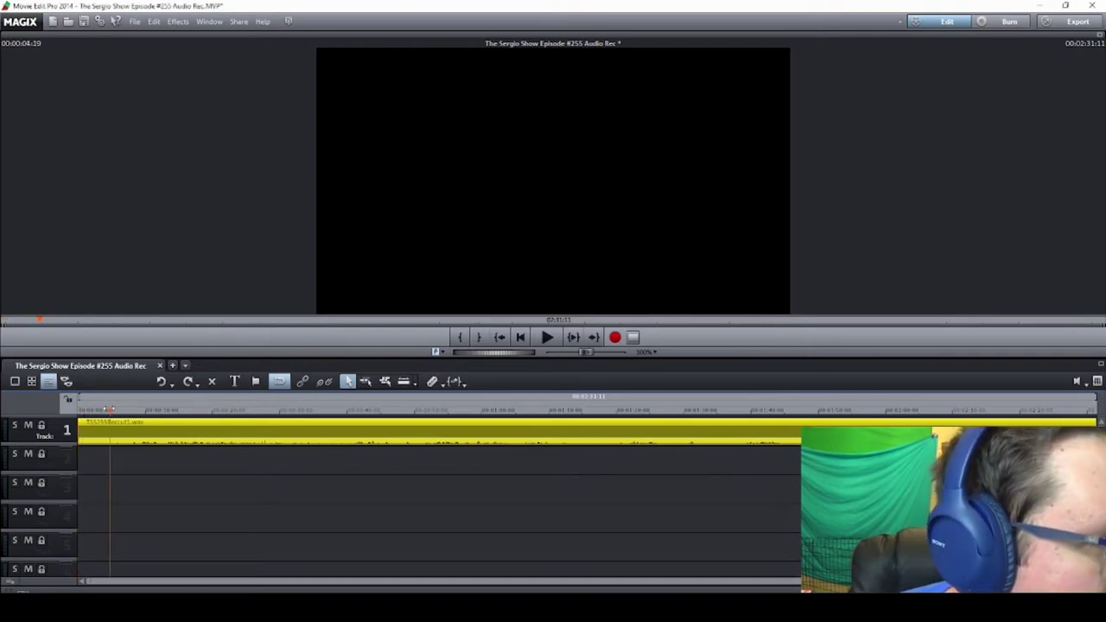
key(space)
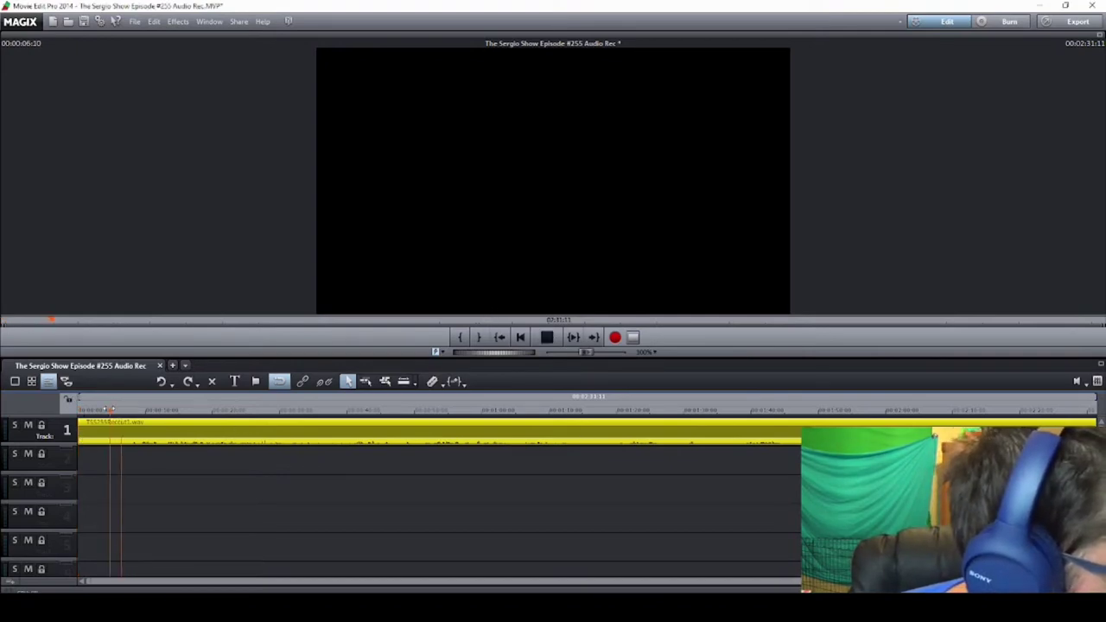
key(space)
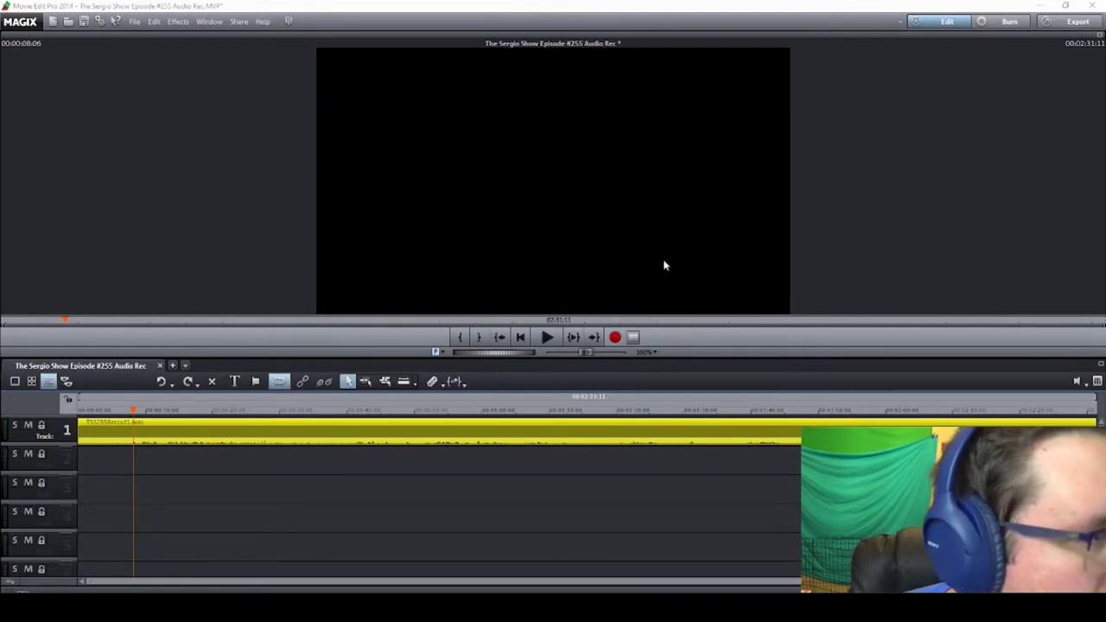
click(550, 339)
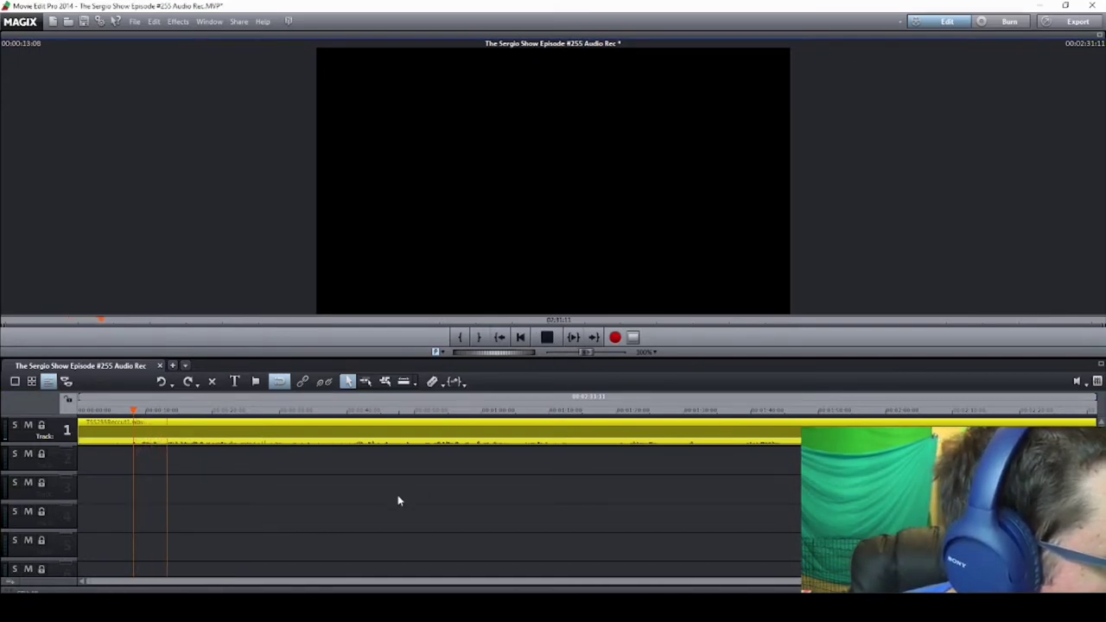
key(space)
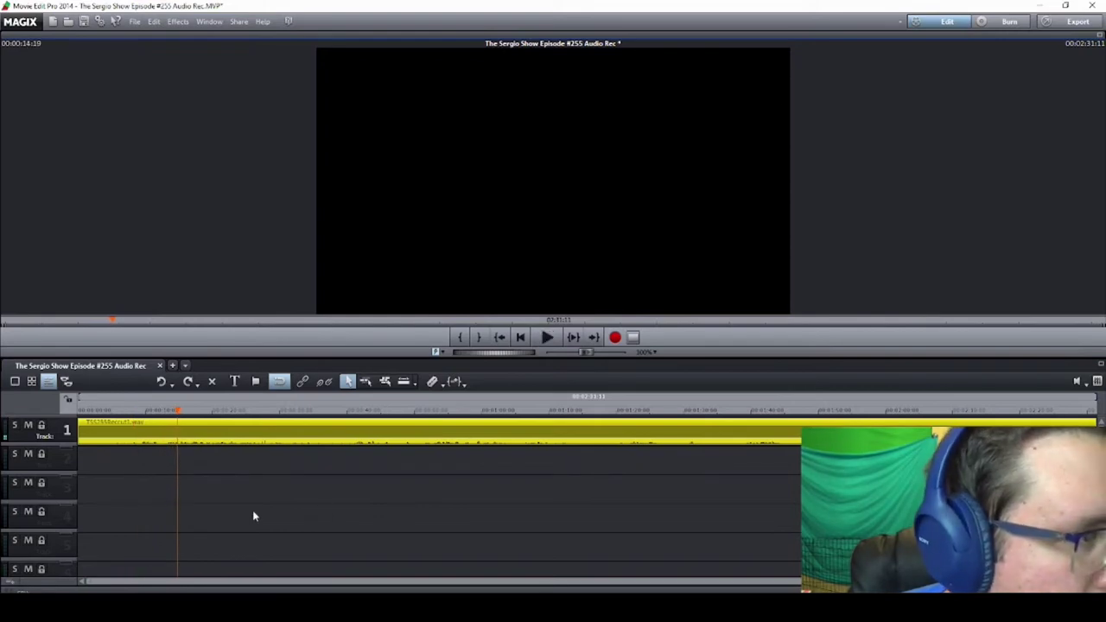
click(110, 411)
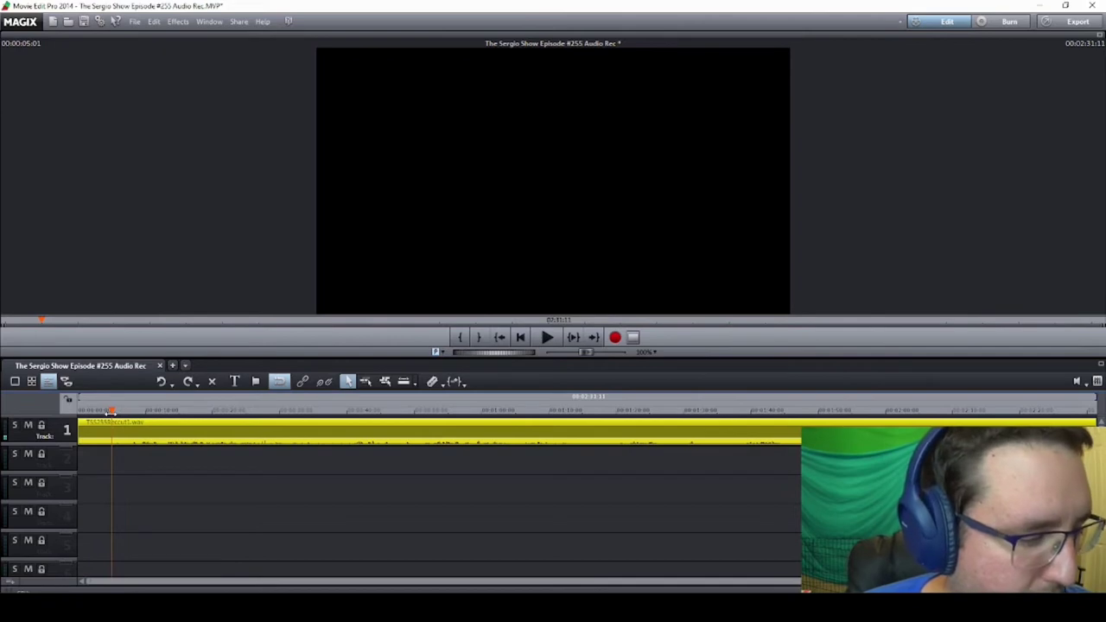
click(93, 412)
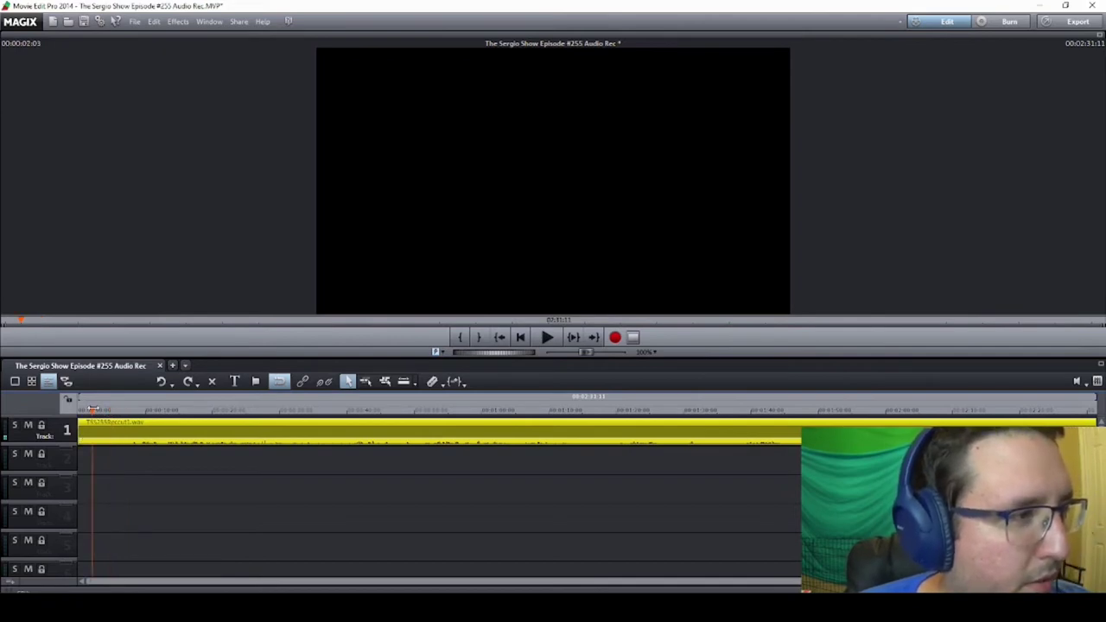
double_click(186, 409)
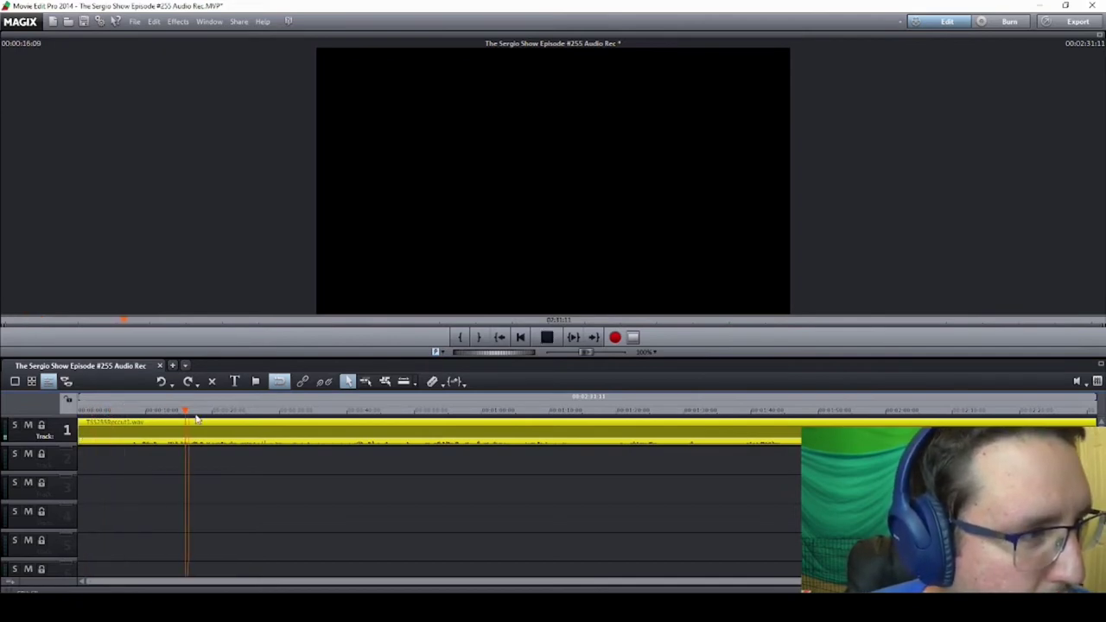
key(space)
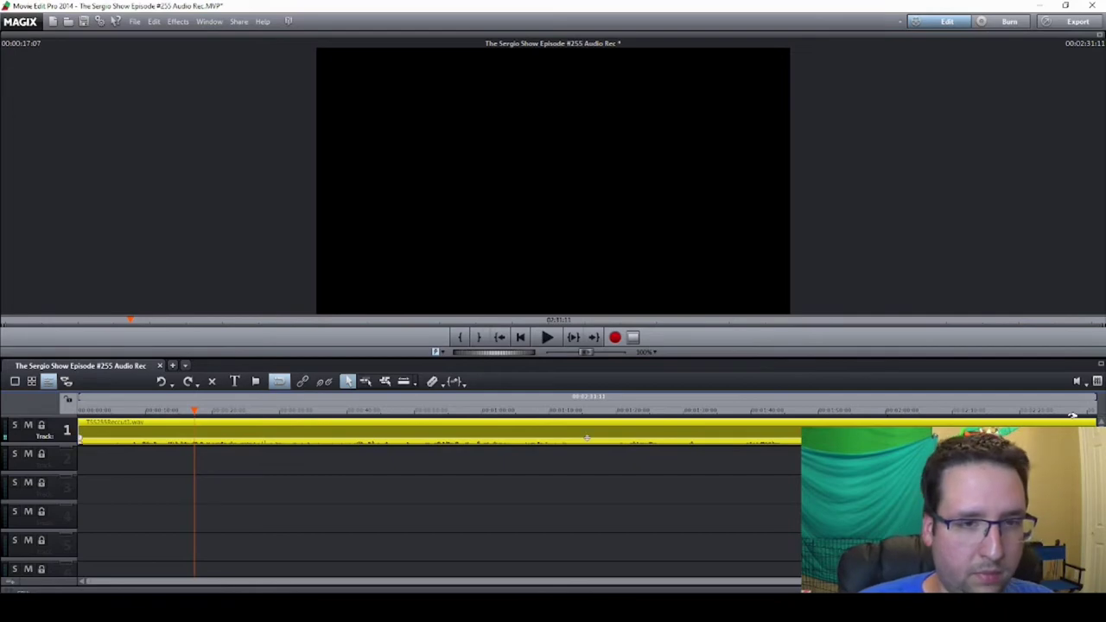
Step: Turn on the volume curve for the dialogue clip
scroll(432, 483, up, 3)
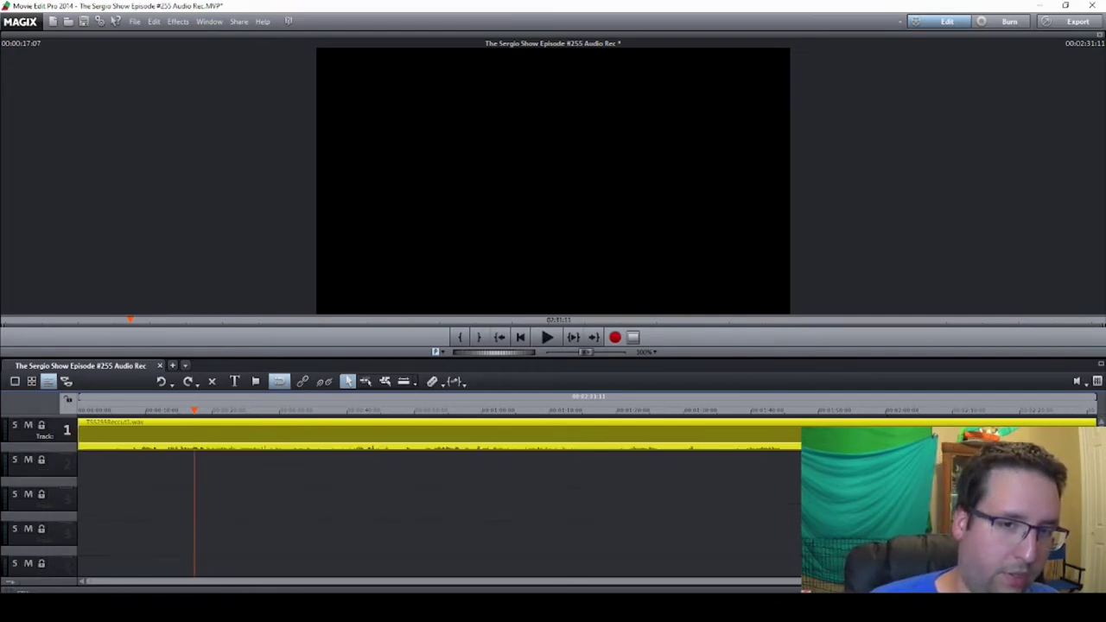
scroll(432, 441, down, 3)
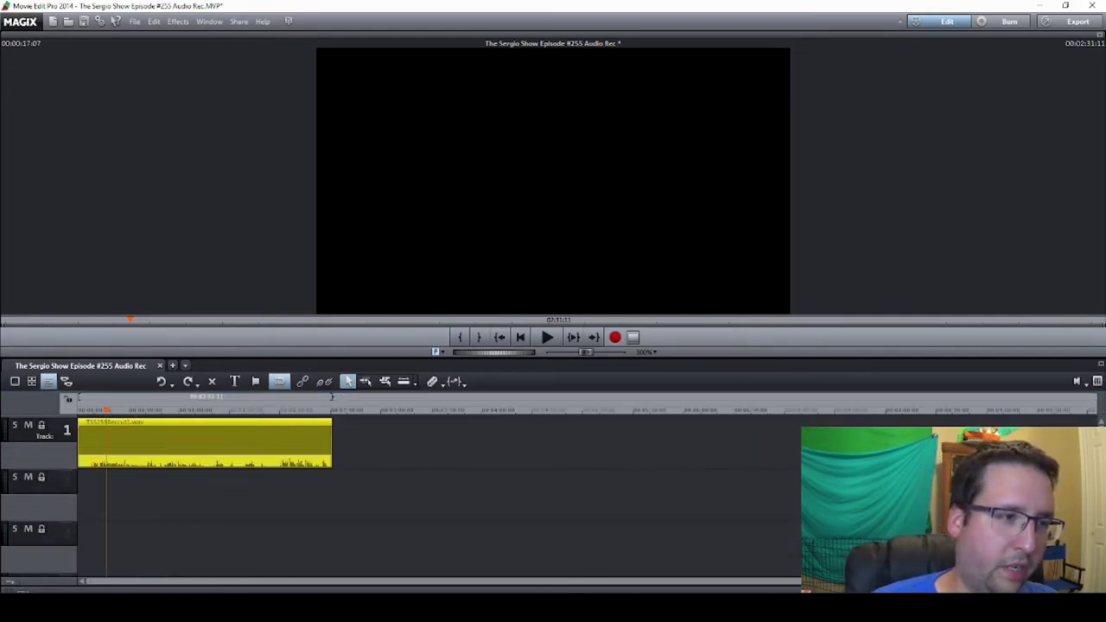
scroll(331, 395, up, 4)
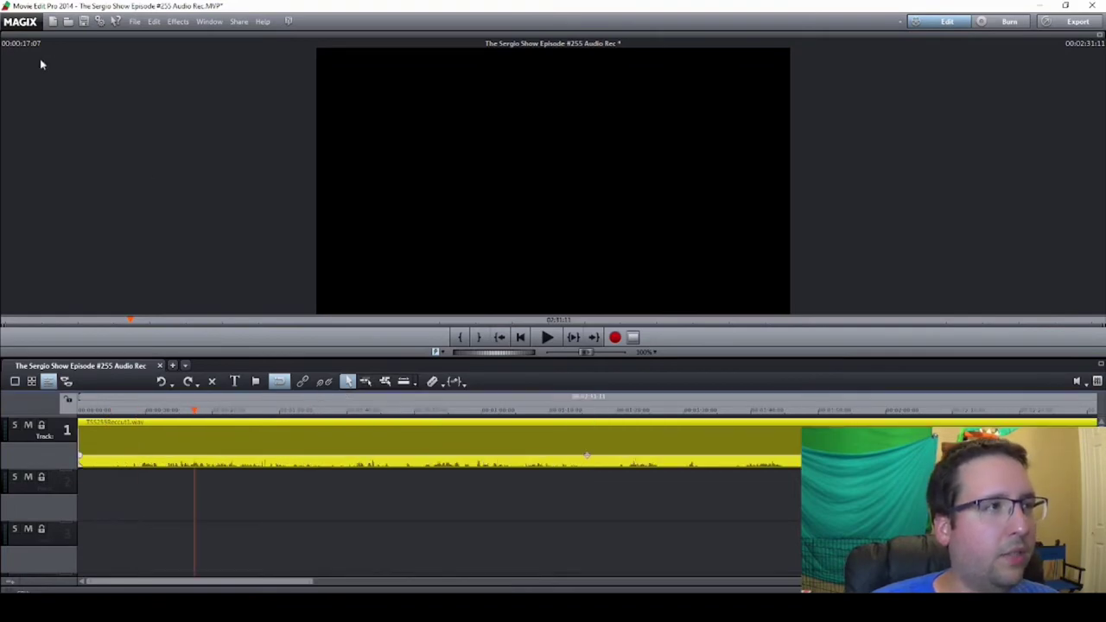
click(488, 410)
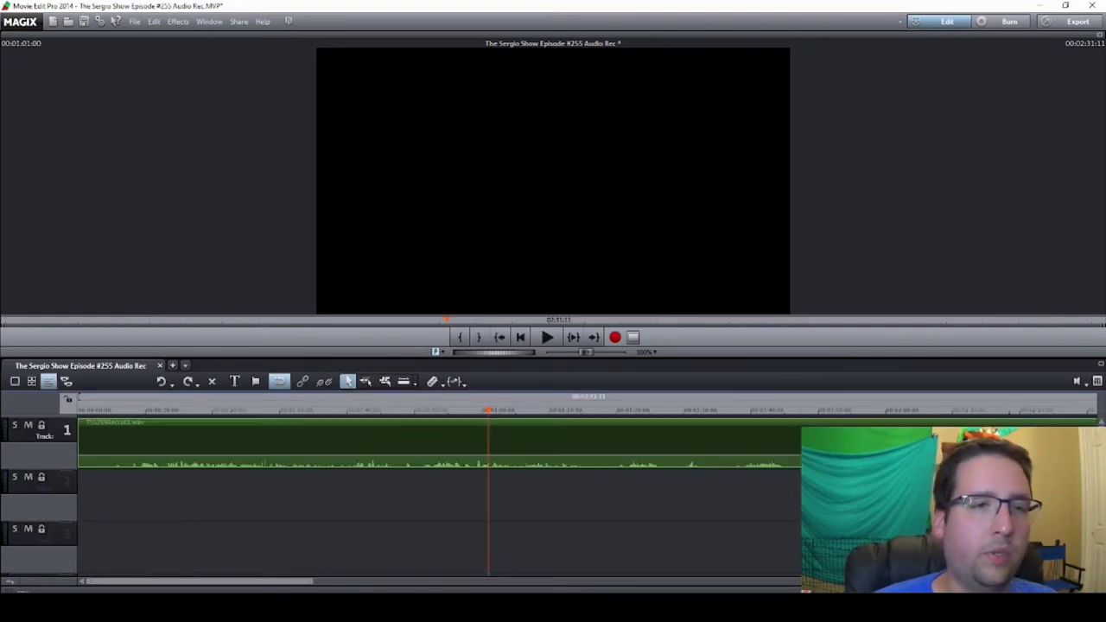
scroll(331, 398, down, 3)
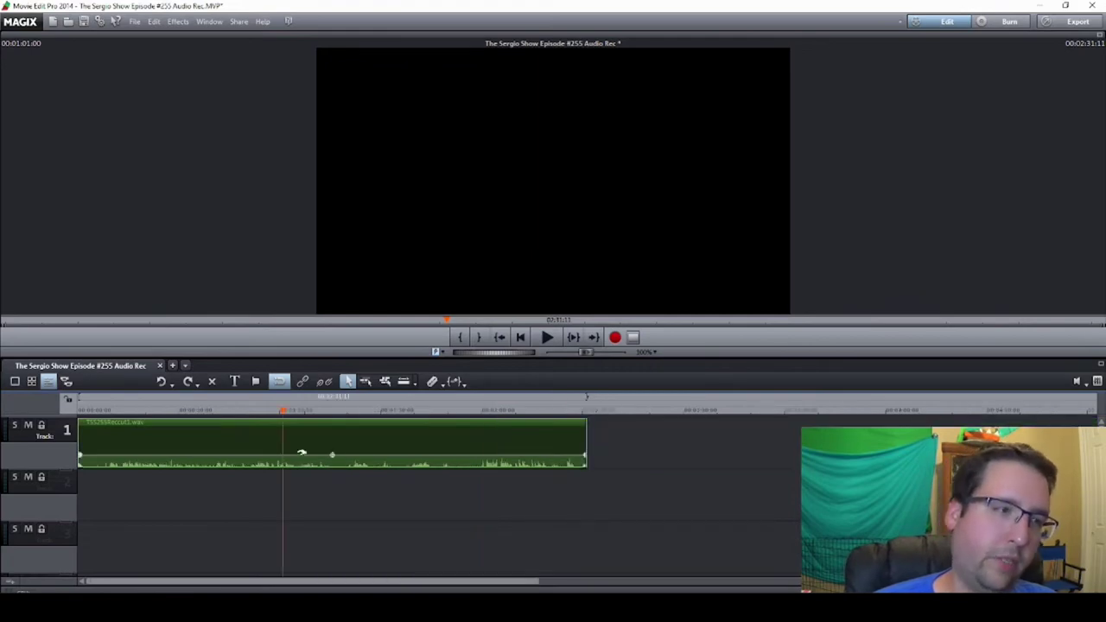
click(113, 413)
click(149, 431)
right_click(149, 431)
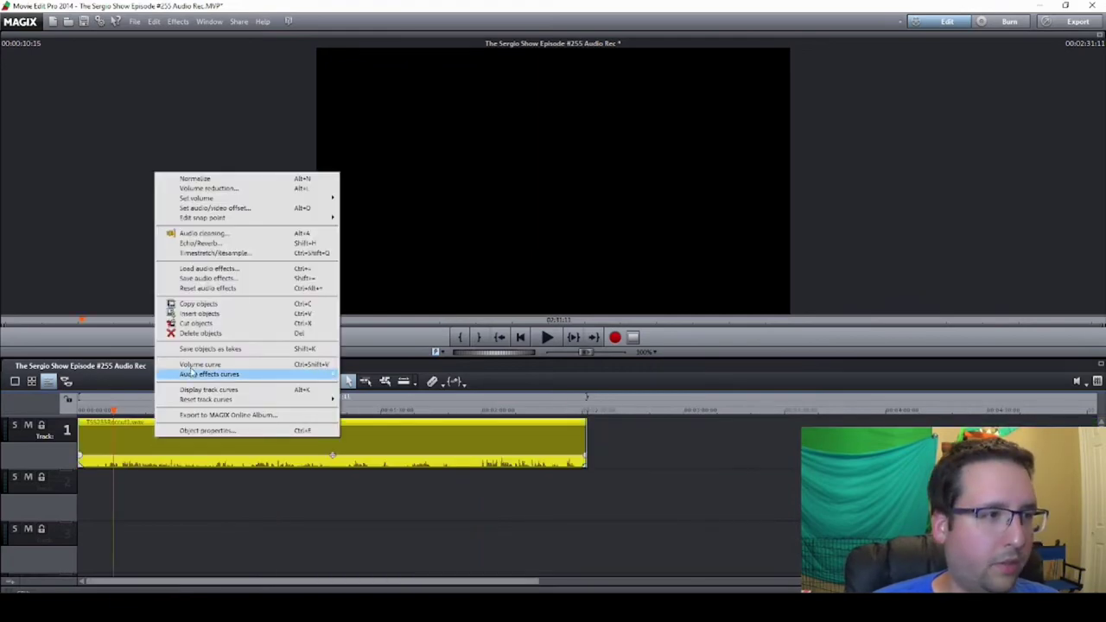
click(191, 364)
right_click(156, 436)
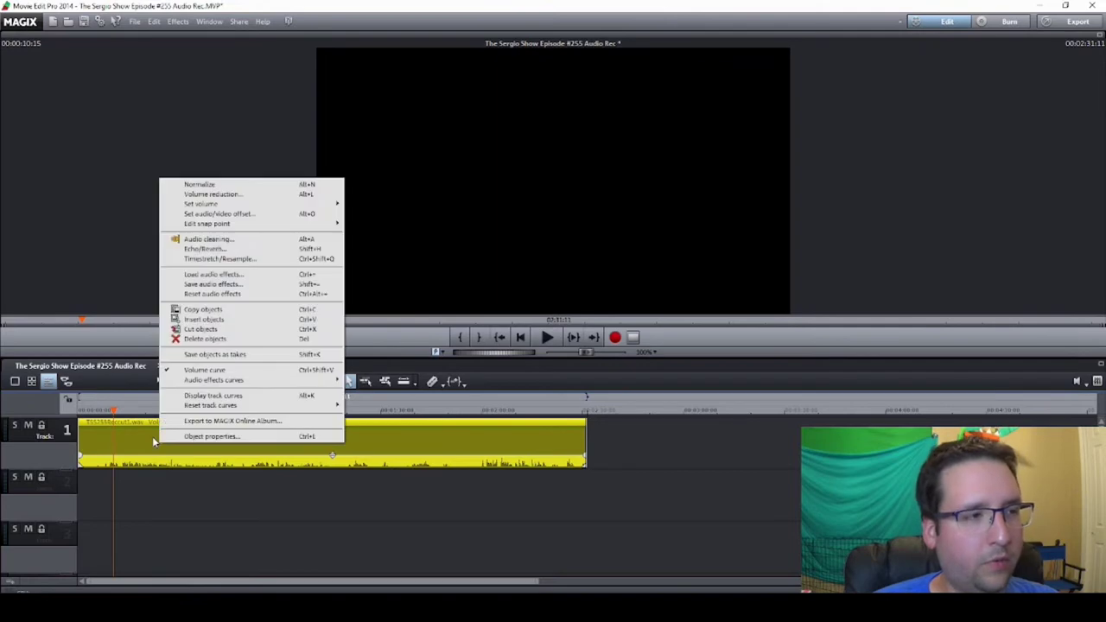
key(Escape)
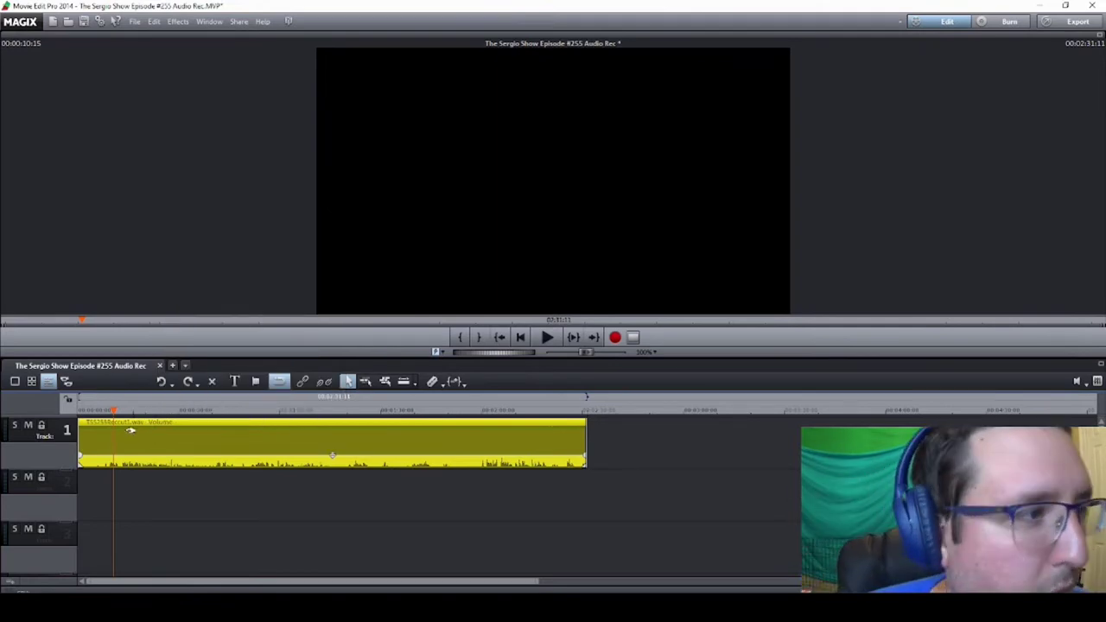
Step: Cut away everything before the scene start and move the remaining clip to the track start
click(90, 411)
key(space)
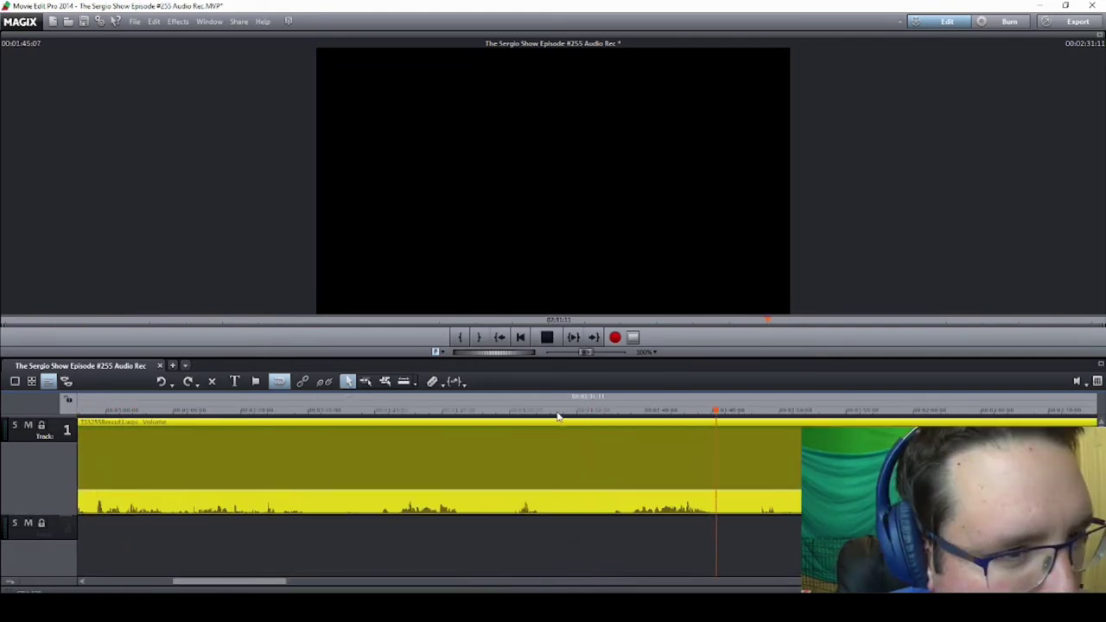
click(558, 427)
key(t)
click(544, 458)
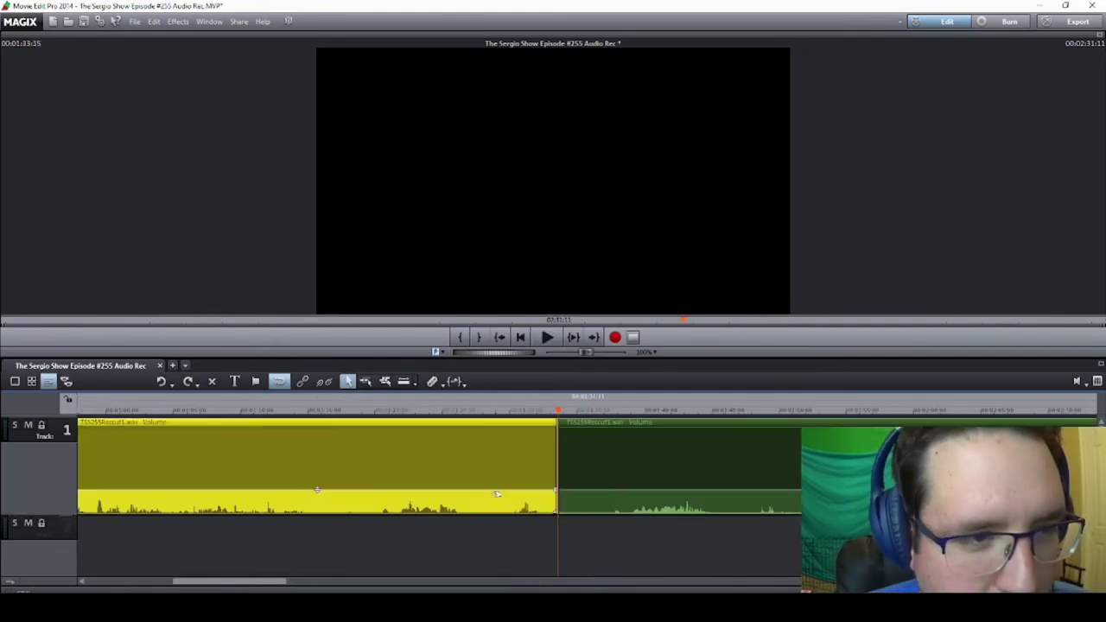
key(Delete)
drag(657, 463, 116, 474)
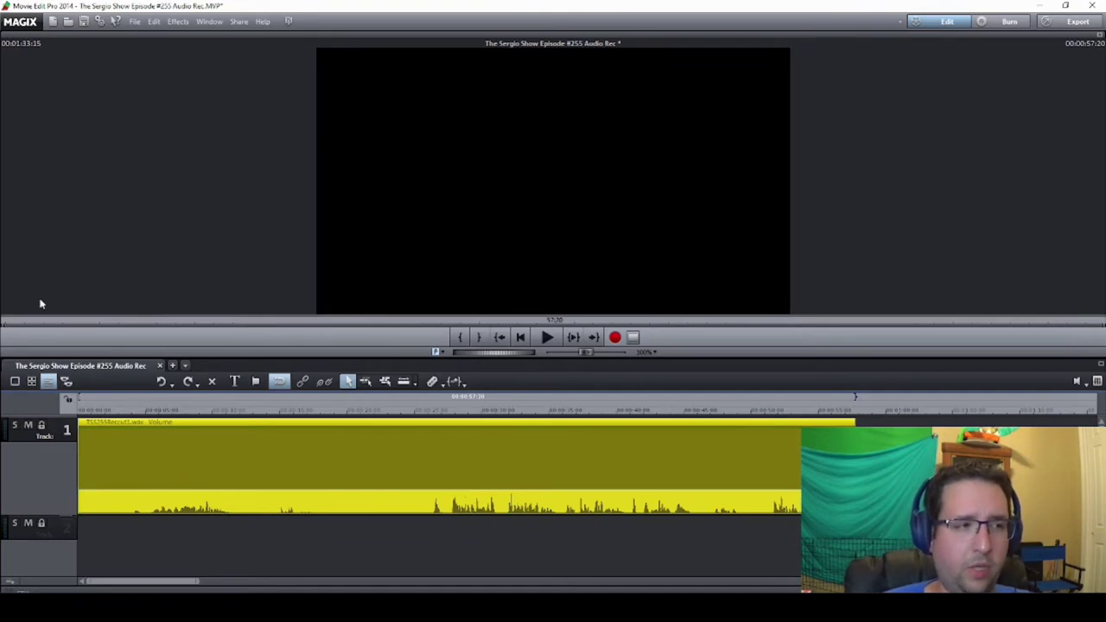
Step: Play from about 11 seconds and pull the volume curve down into a fade-out
click(113, 409)
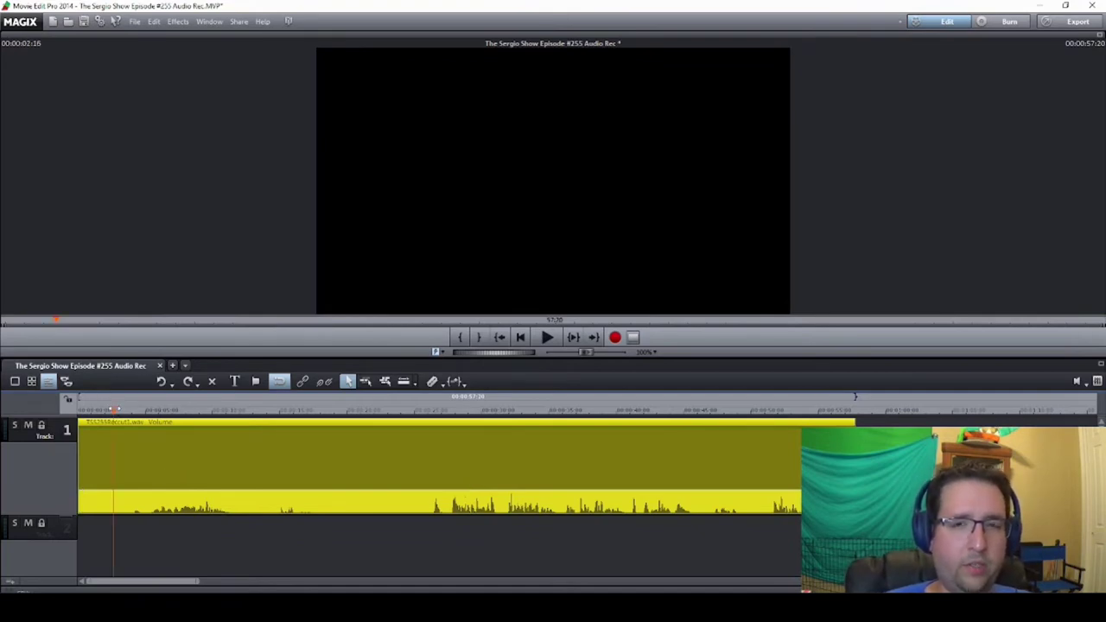
drag(110, 409, 226, 410)
click(264, 445)
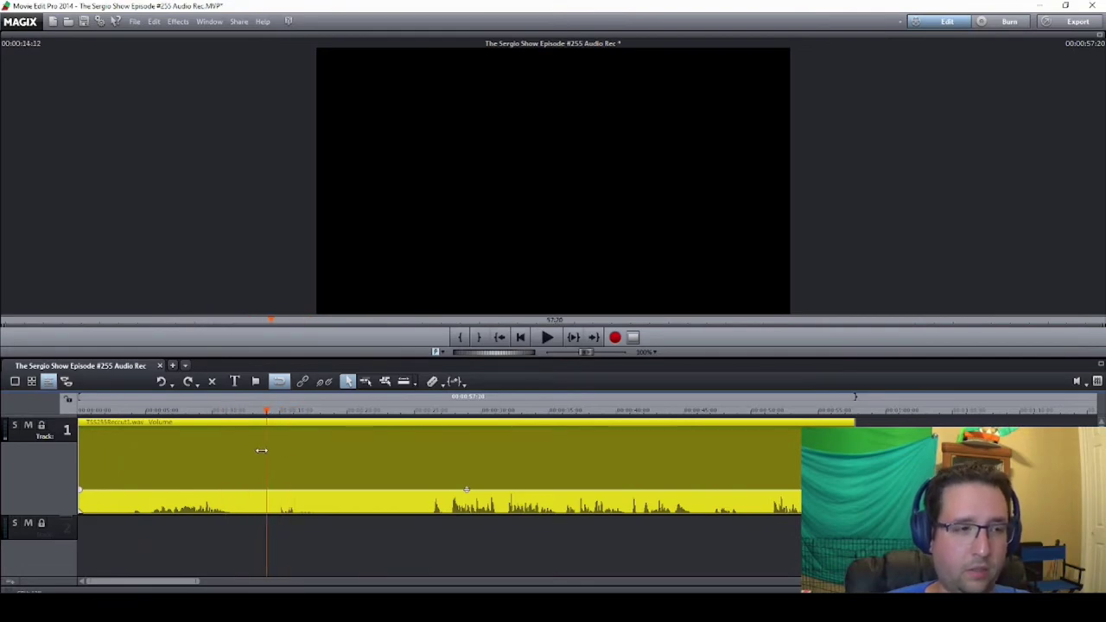
key(space)
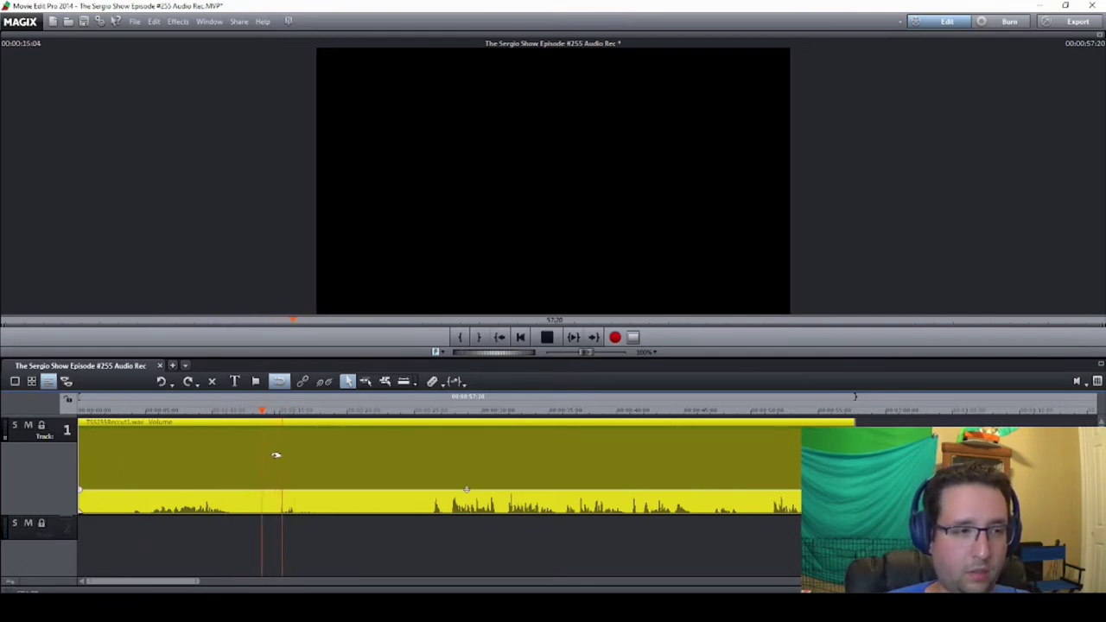
key(space)
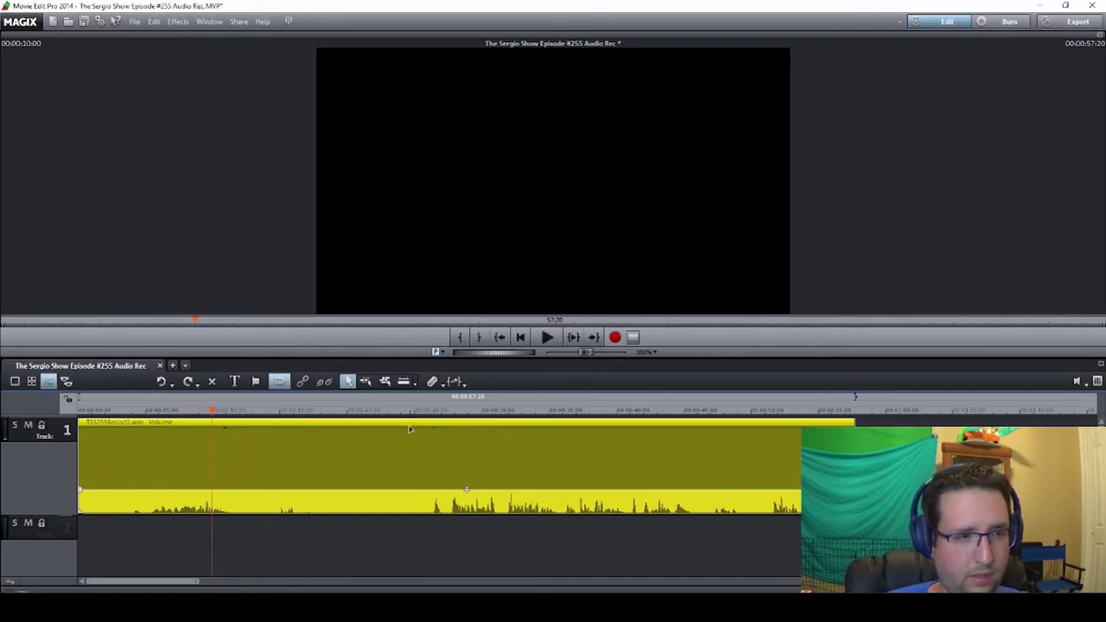
drag(410, 429, 411, 513)
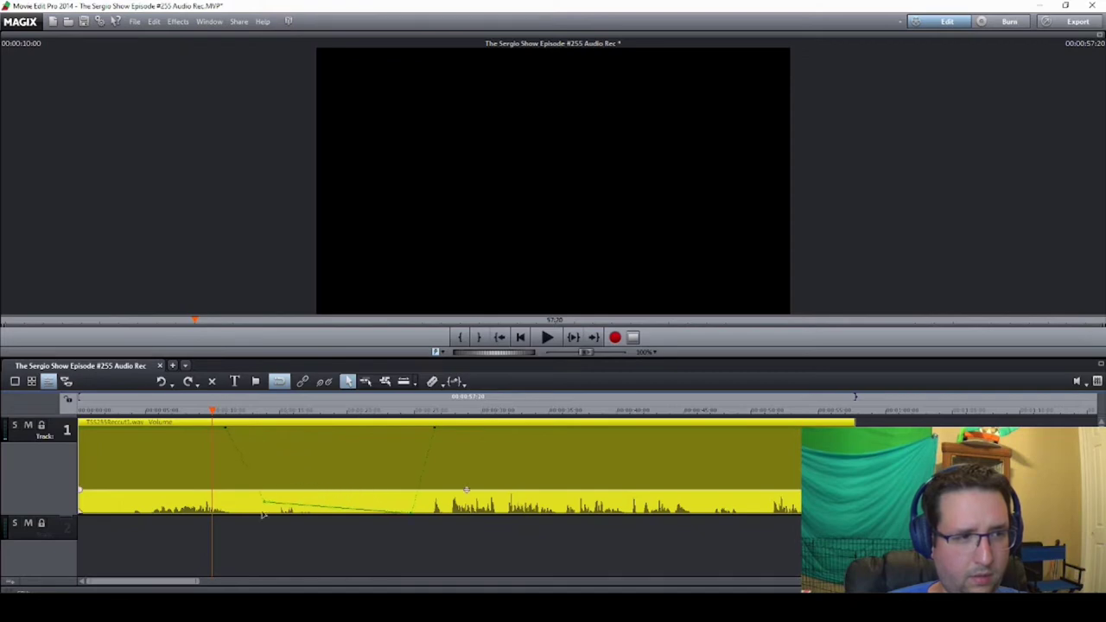
key(space)
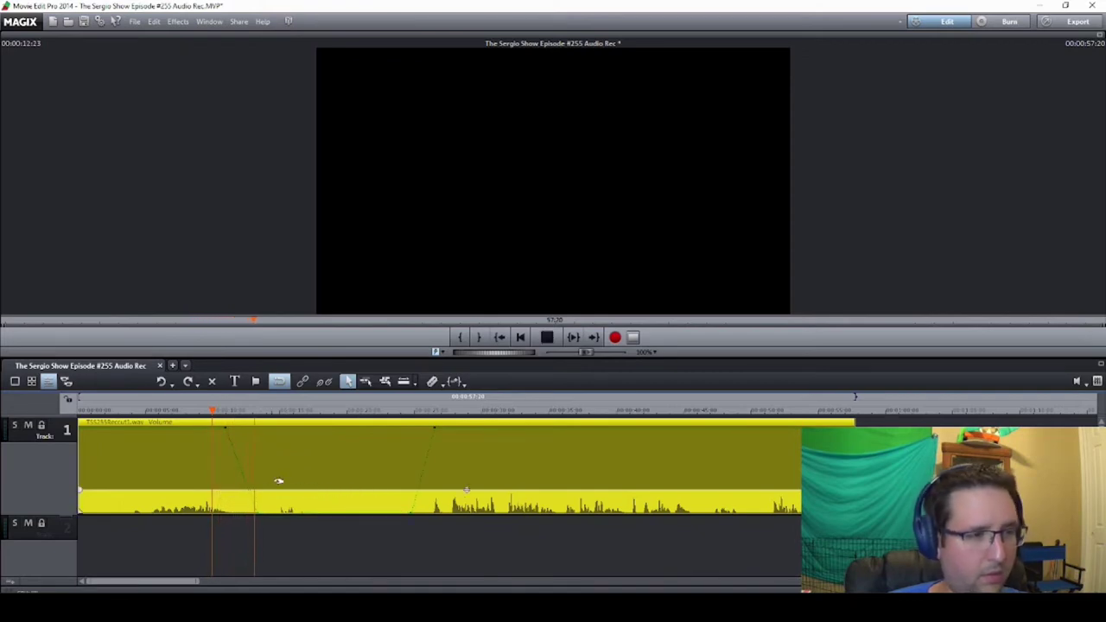
key(space)
Step: Split at about 15 and 22 seconds, delete the silent middle piece, and join the clips
key(space)
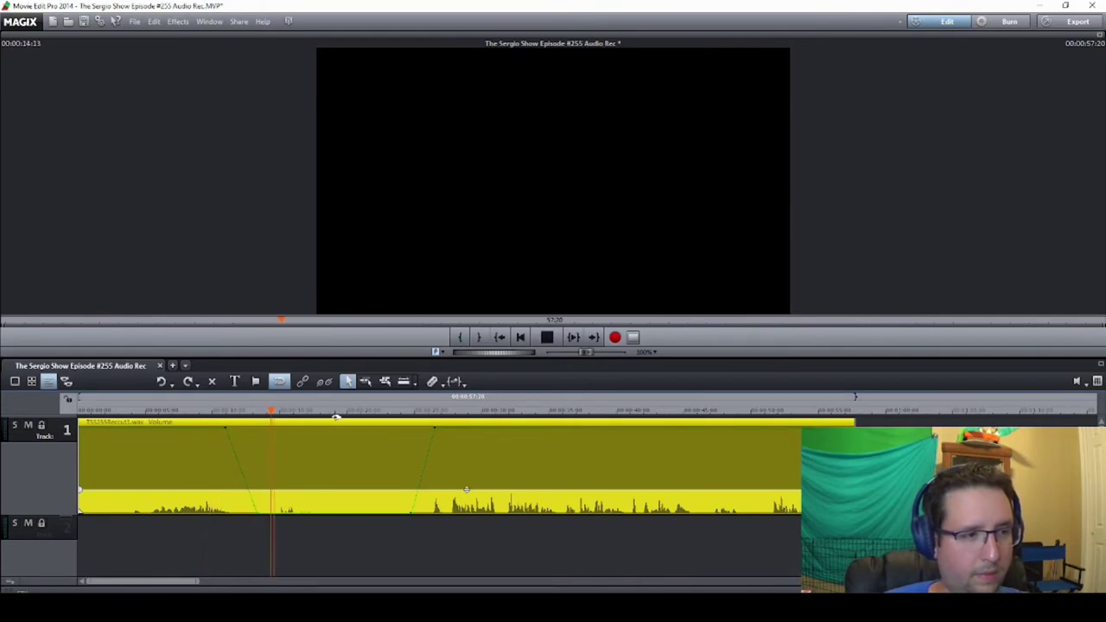
key(space)
key(t)
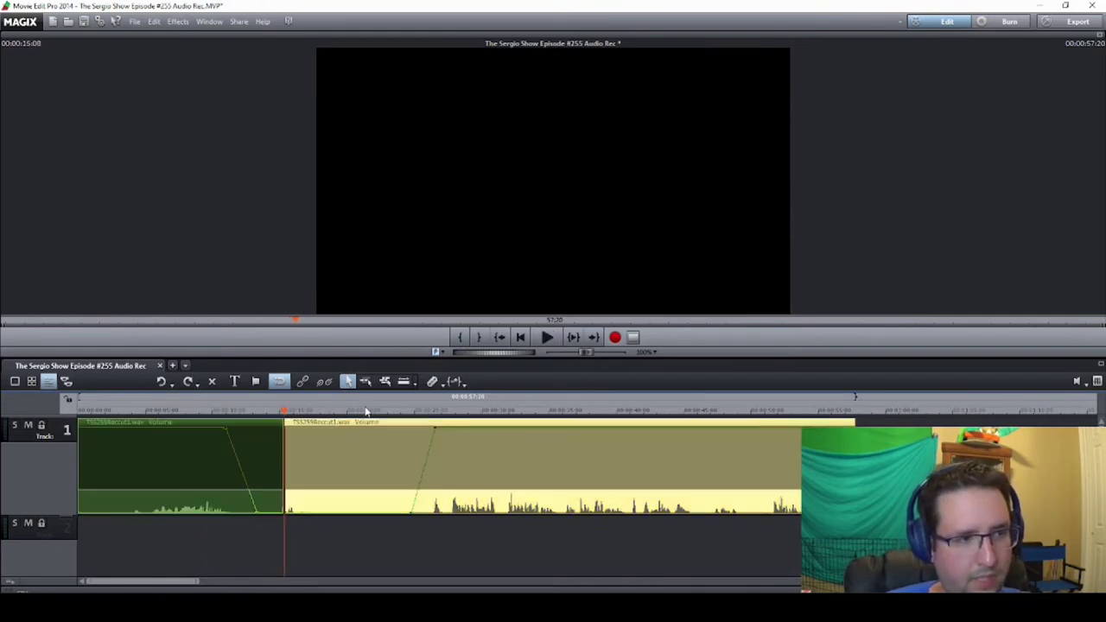
click(364, 409)
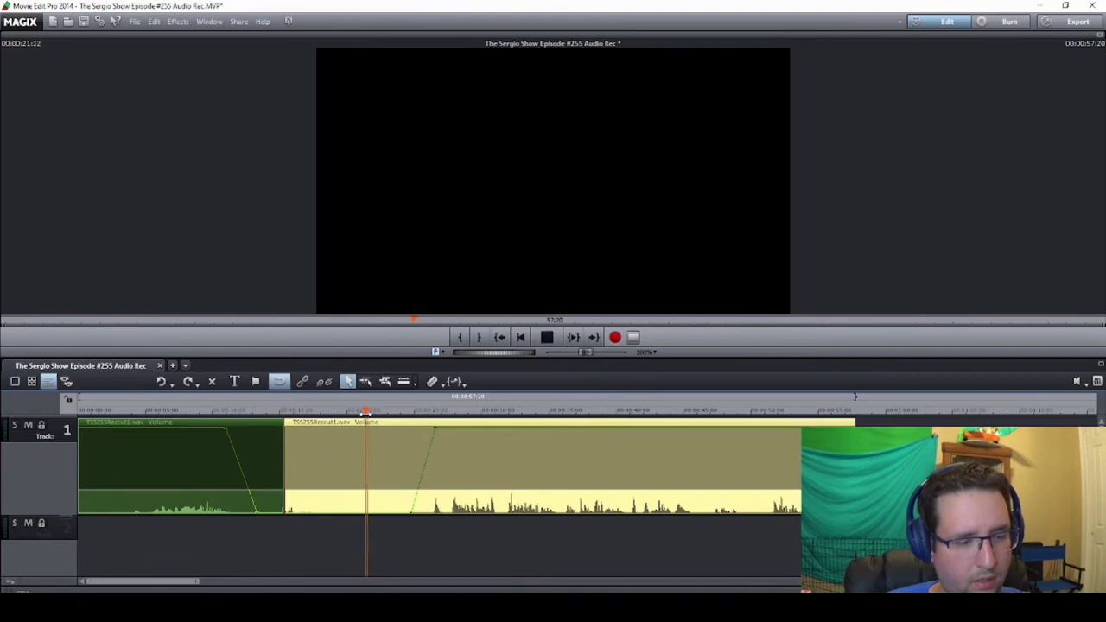
key(t)
click(337, 453)
key(Delete)
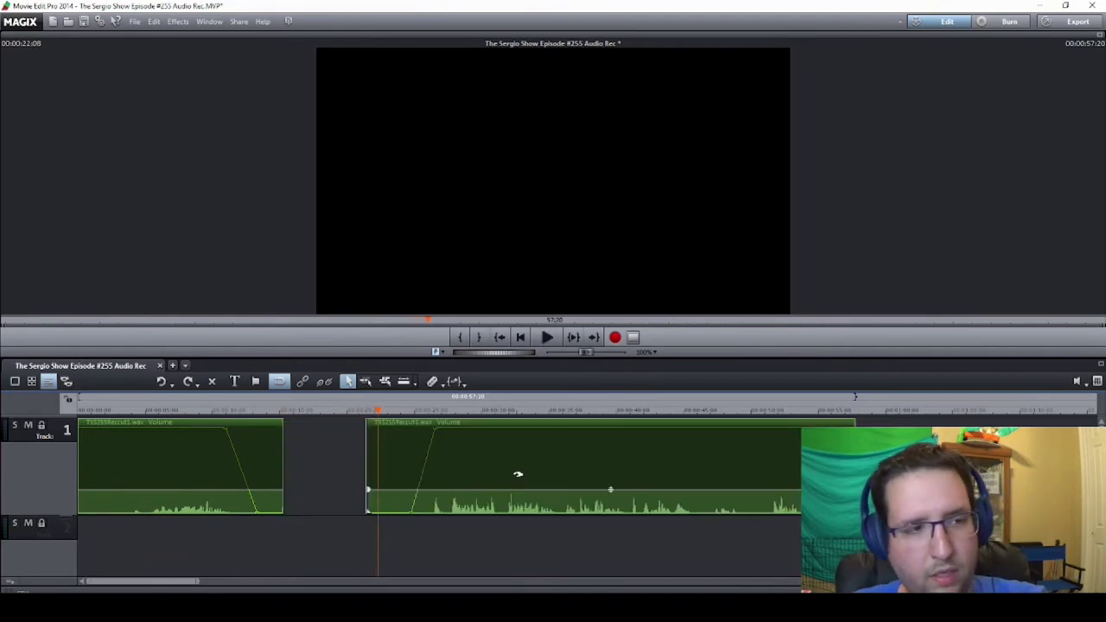
drag(519, 472, 436, 489)
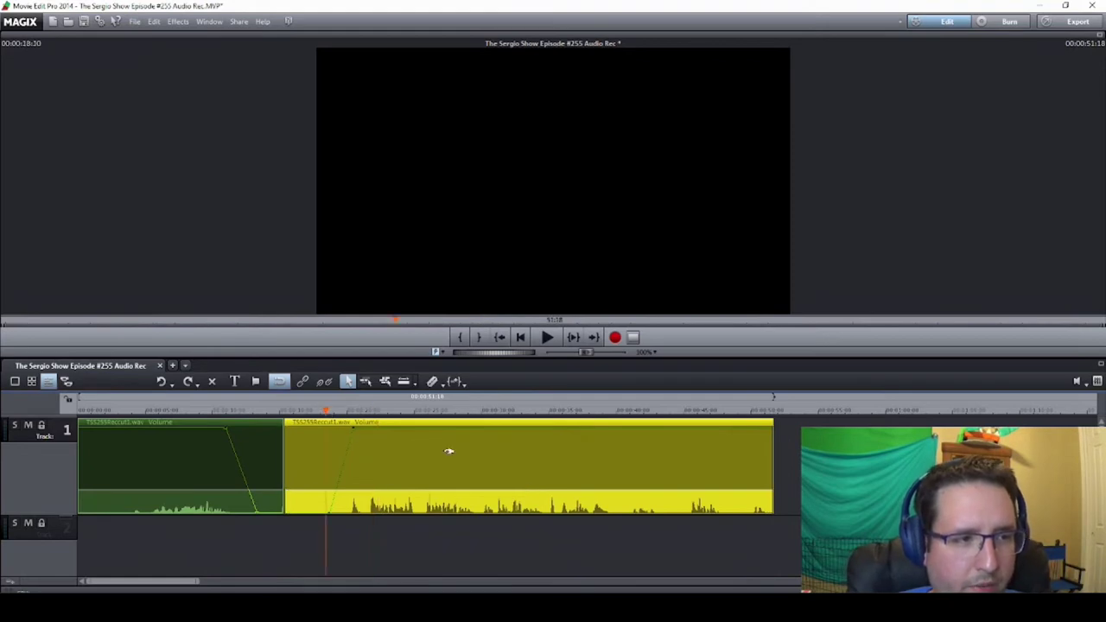
Step: Zoom in on the timeline and replay the dialogue across the new join
key(ctrl+Up)
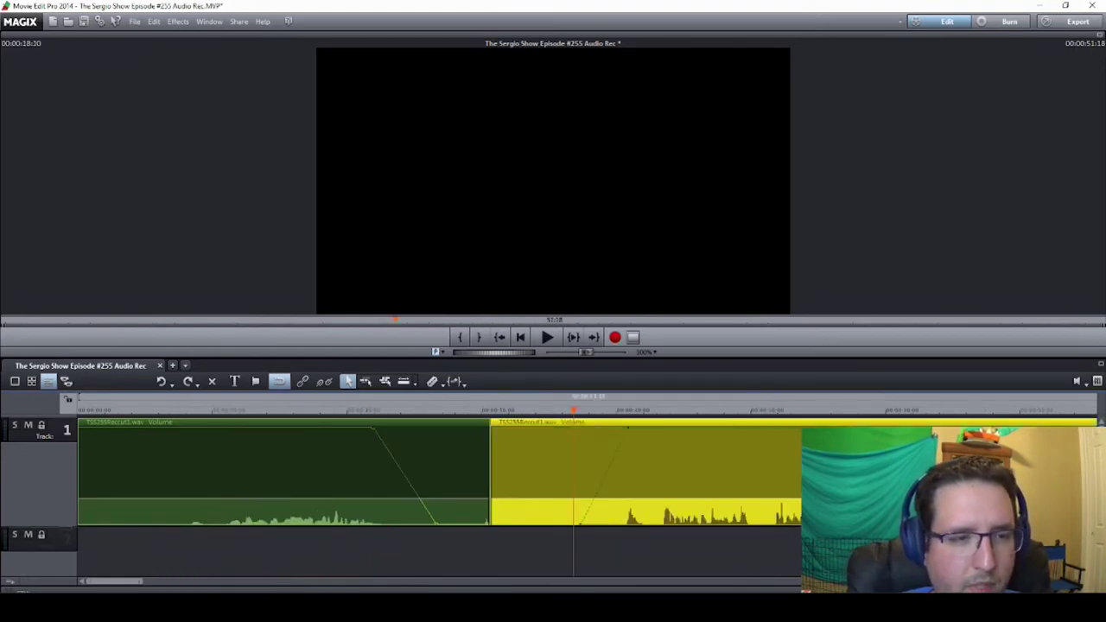
drag(99, 584, 109, 583)
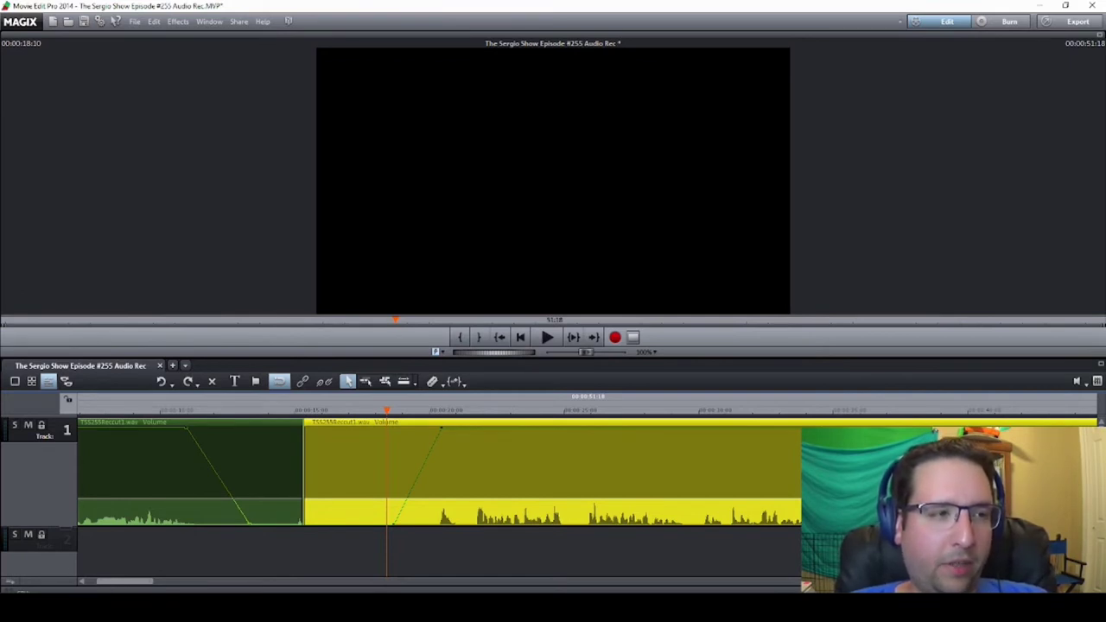
drag(119, 584, 173, 582)
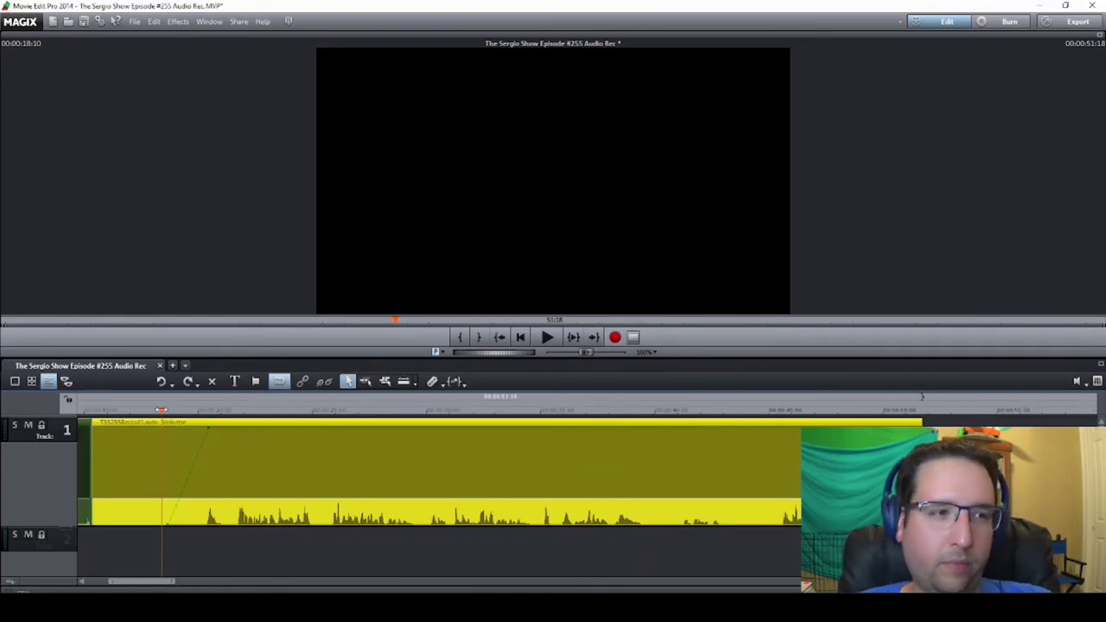
click(205, 412)
key(space)
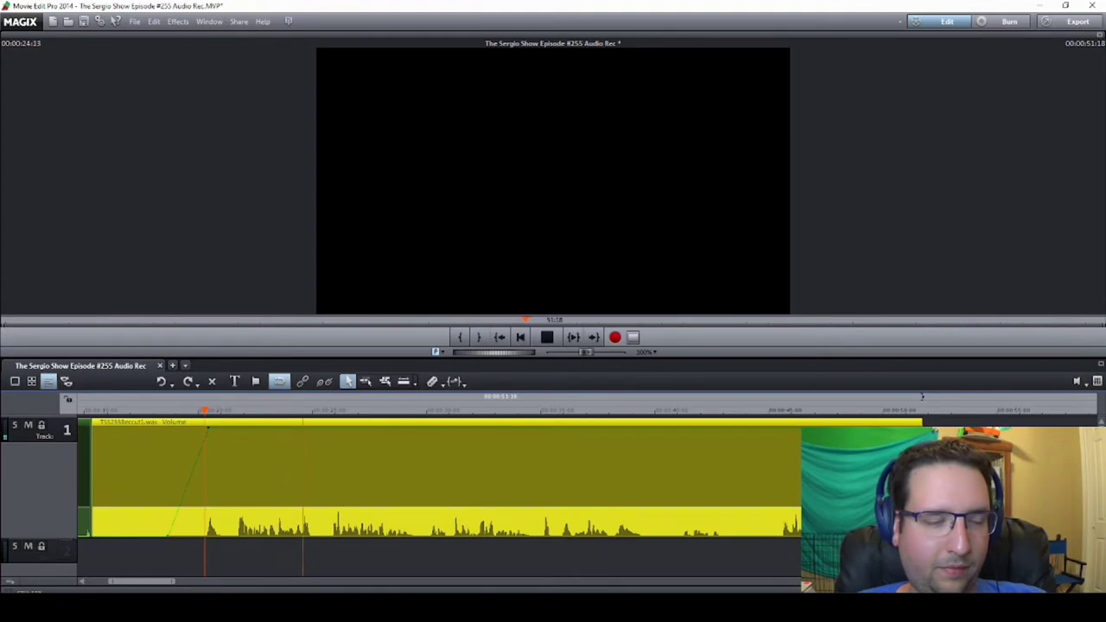
key(space)
scroll(921, 396, up, 3)
scroll(639, 494, up, 2)
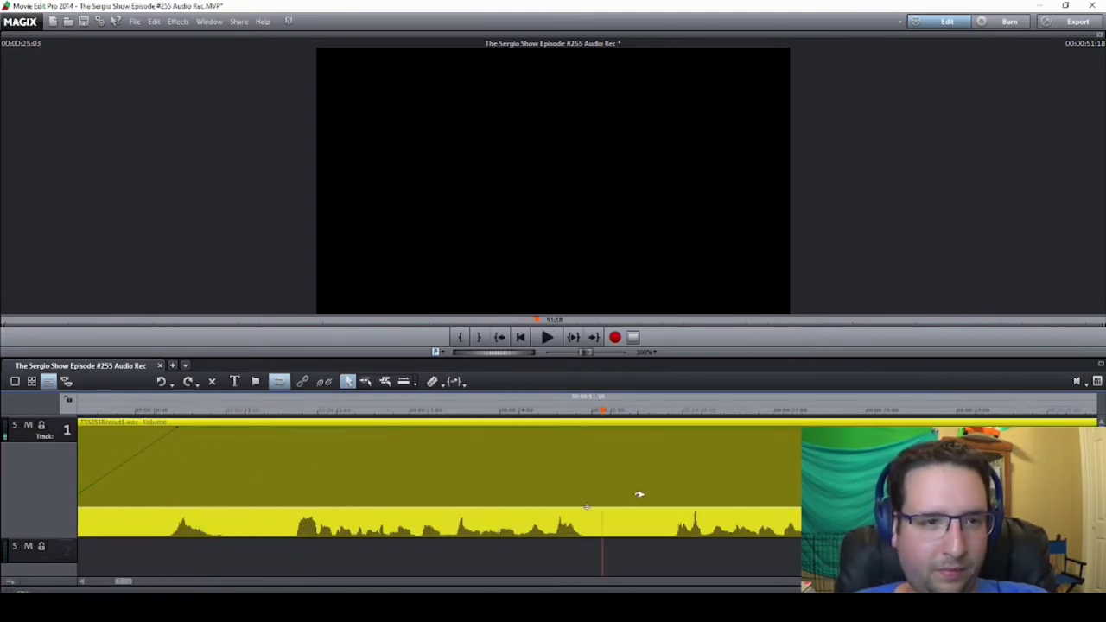
Step: Cut a short piece out at the playhead and slide the right clip left to close the gap
key(t)
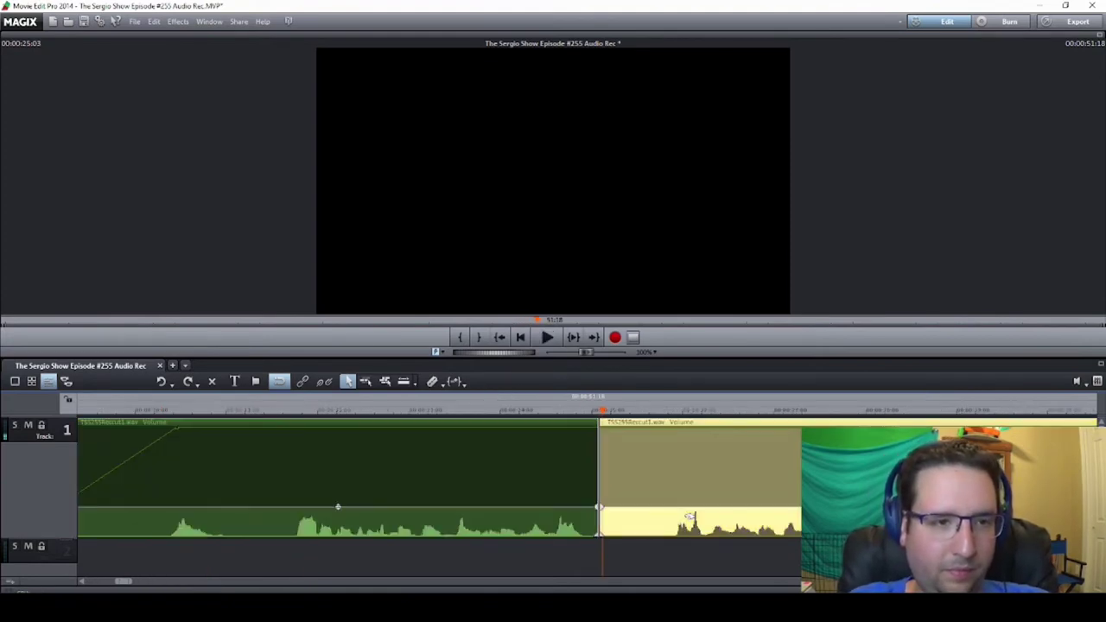
key(Right)
key(Right)
key(Right)
key(Right)
key(Right)
key(Right)
key(Right)
key(Right)
key(Right)
key(Right)
key(Right)
key(Right)
key(Right)
key(Right)
key(Right)
key(Right)
key(Right)
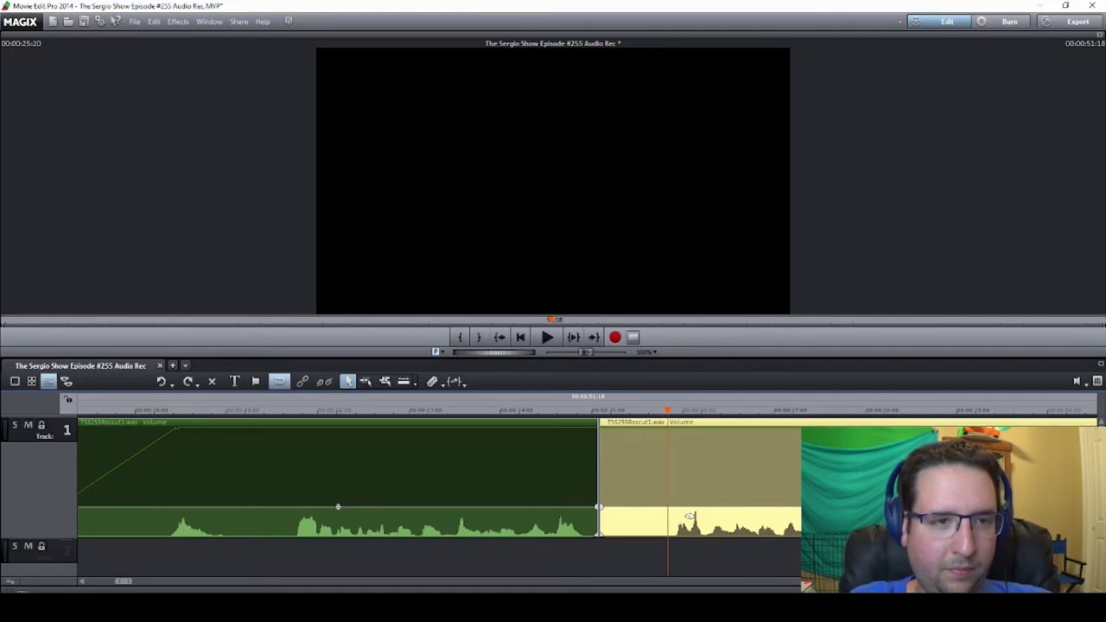
key(t)
click(633, 474)
key(Delete)
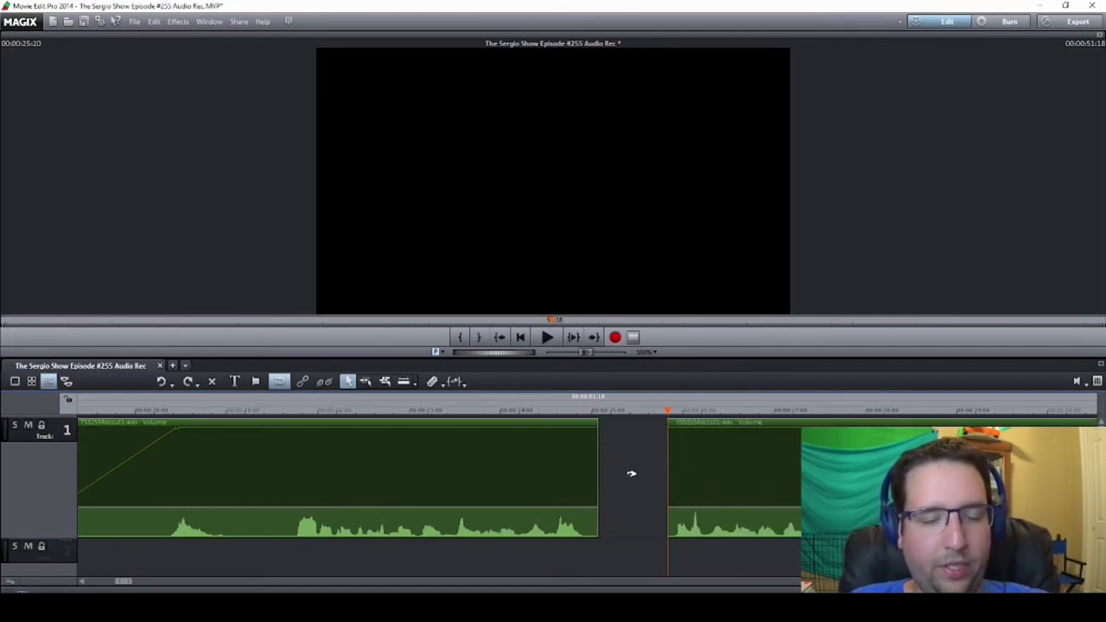
drag(695, 482, 633, 489)
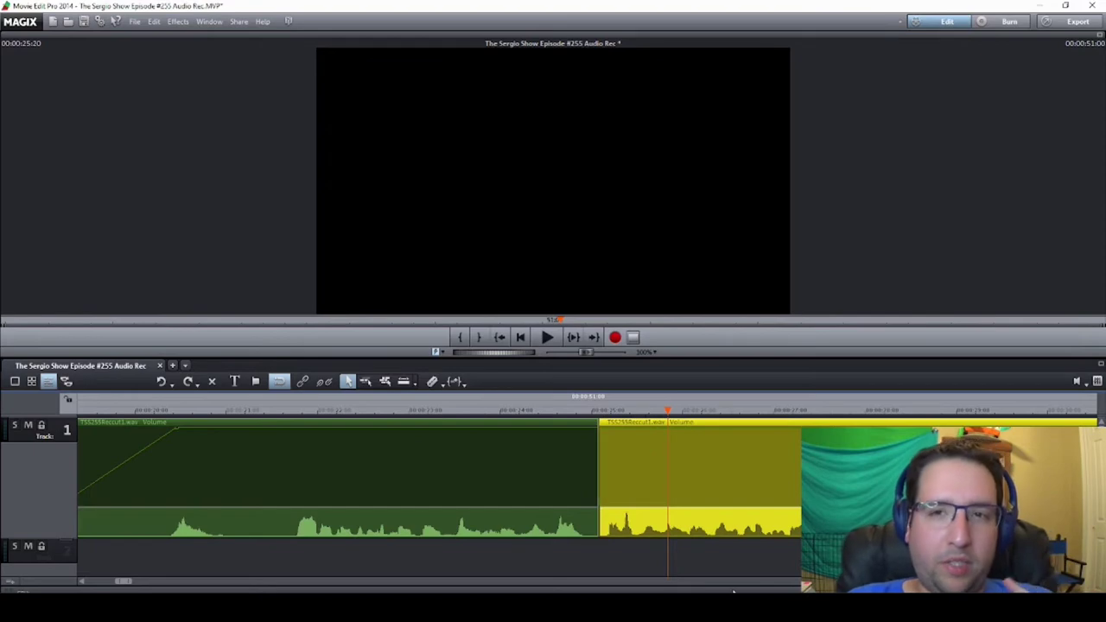
Step: Play from a later point and split the clip twice to isolate another short piece
click(539, 412)
key(space)
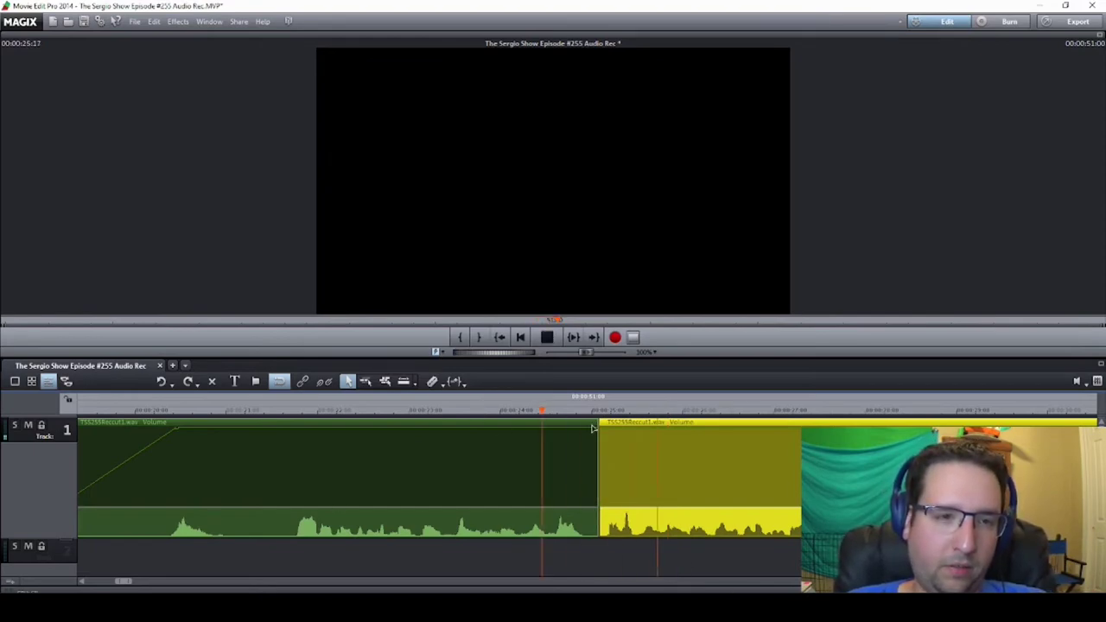
key(space)
drag(119, 583, 133, 585)
key(space)
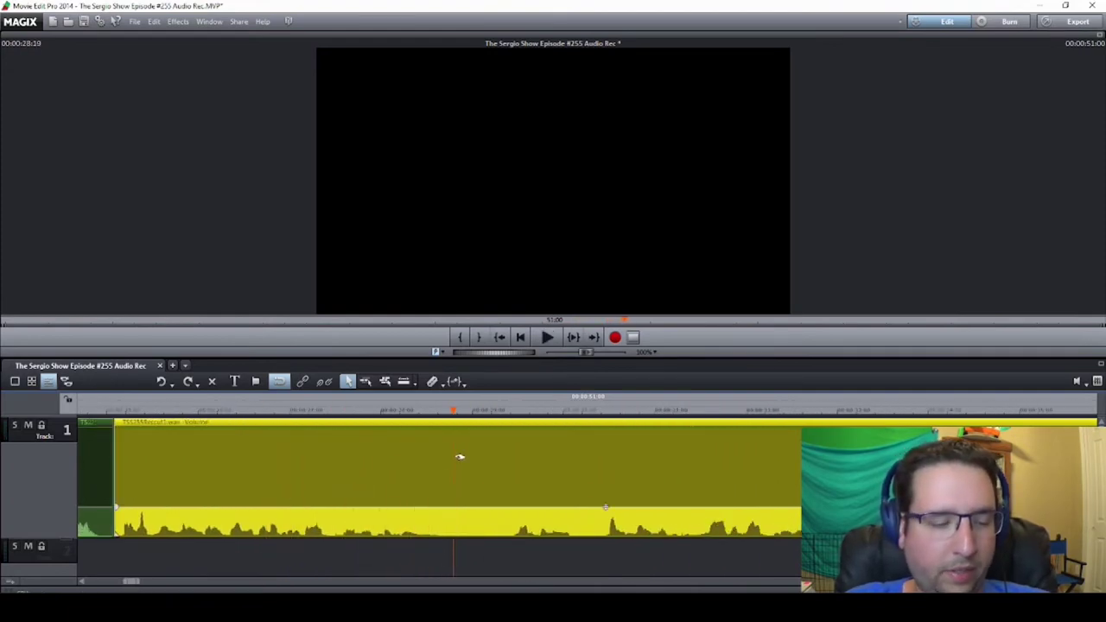
key(t)
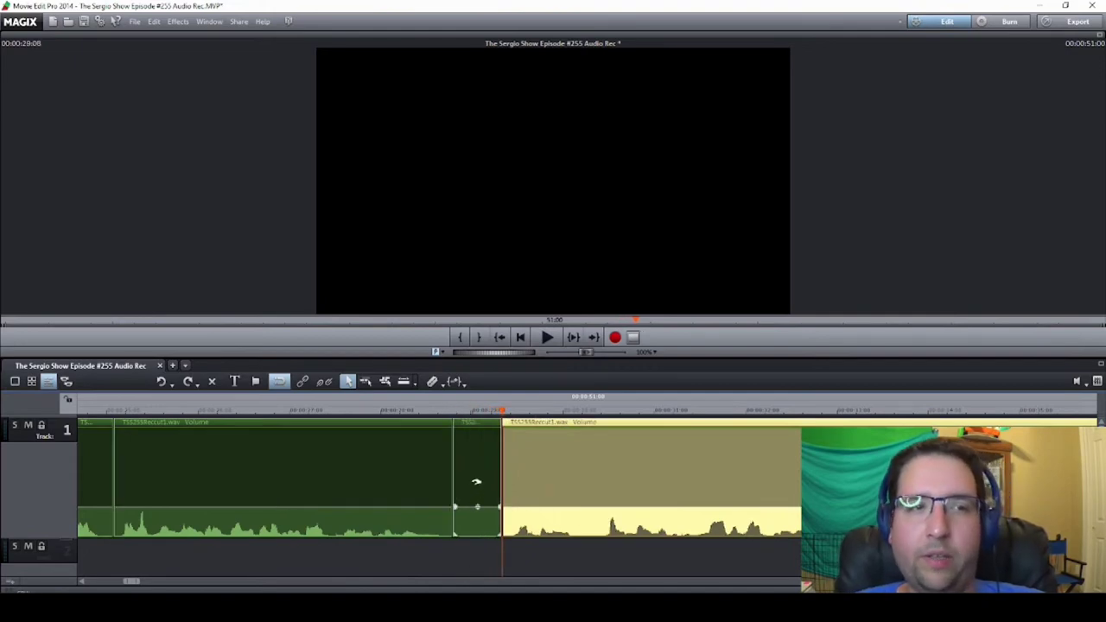
key(t)
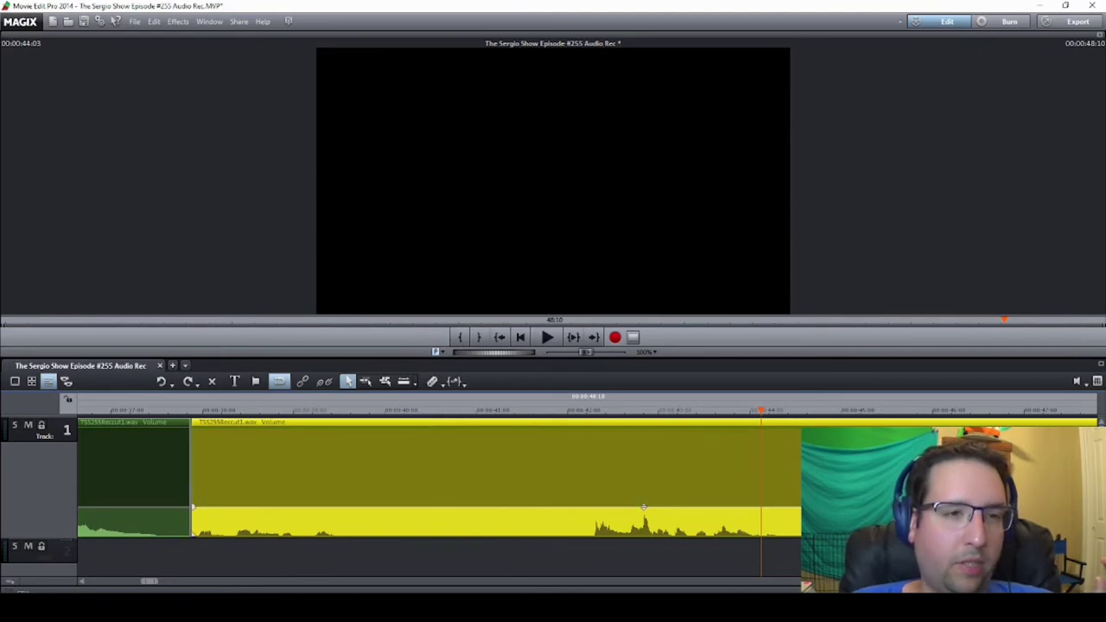
Step: Locate the unwanted audio starting near 00:00:43:23 and play on to 00:00:45:18
drag(149, 581, 156, 583)
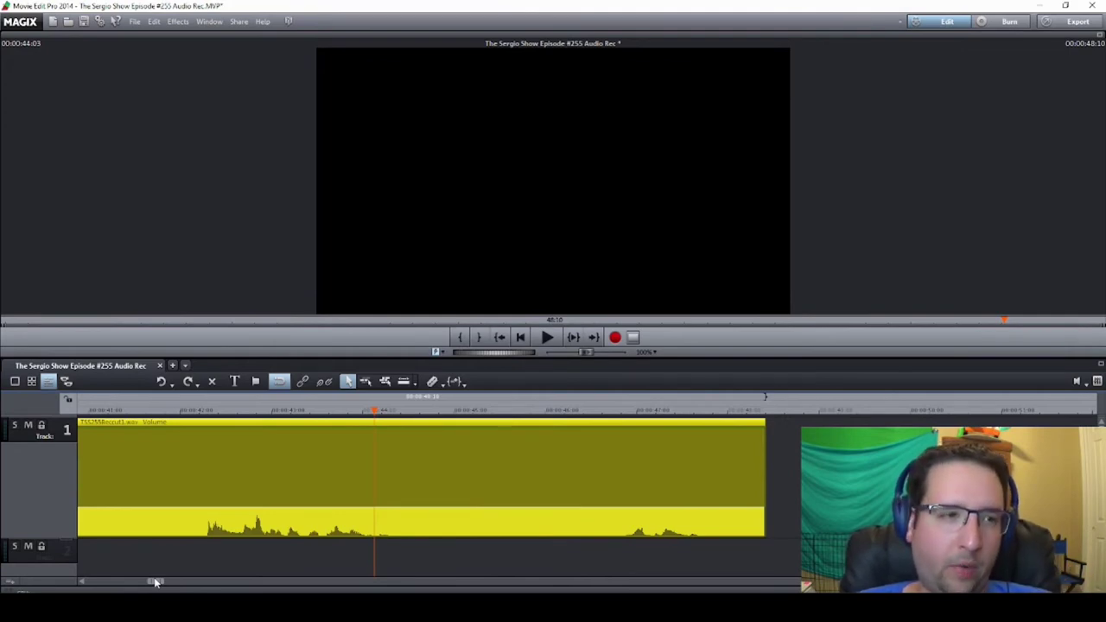
click(333, 410)
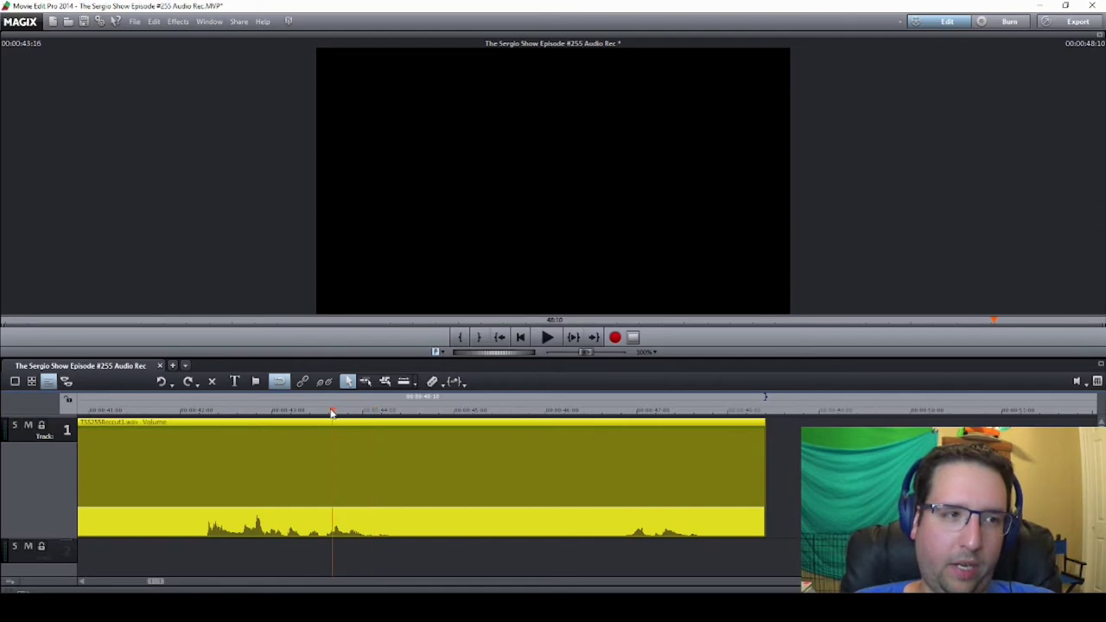
click(358, 411)
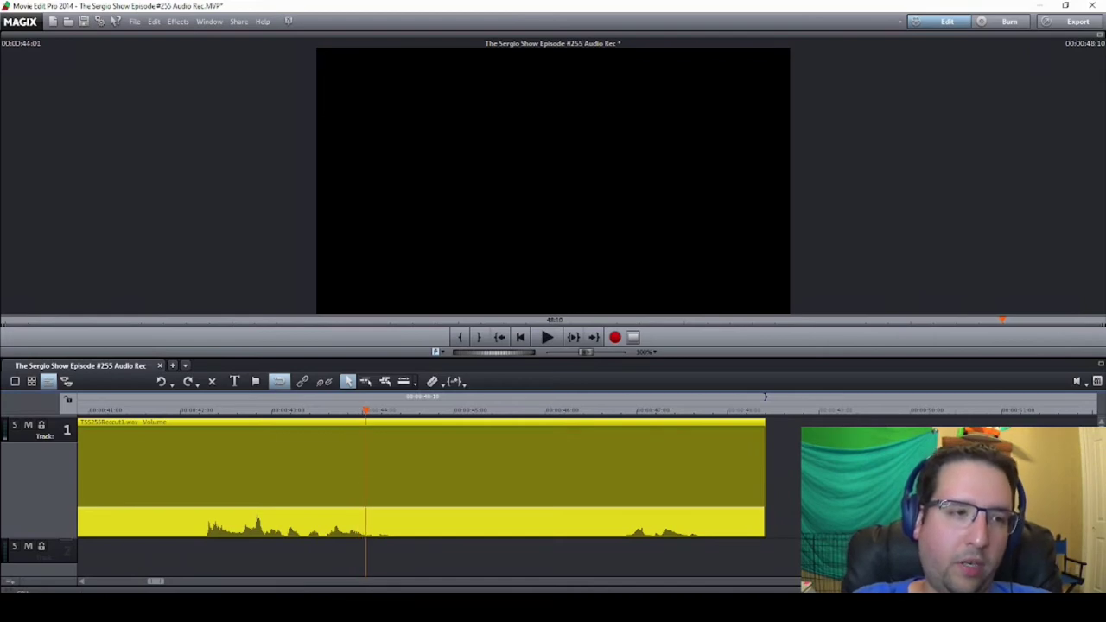
key(Left)
key(Left)
key(space)
key(space)
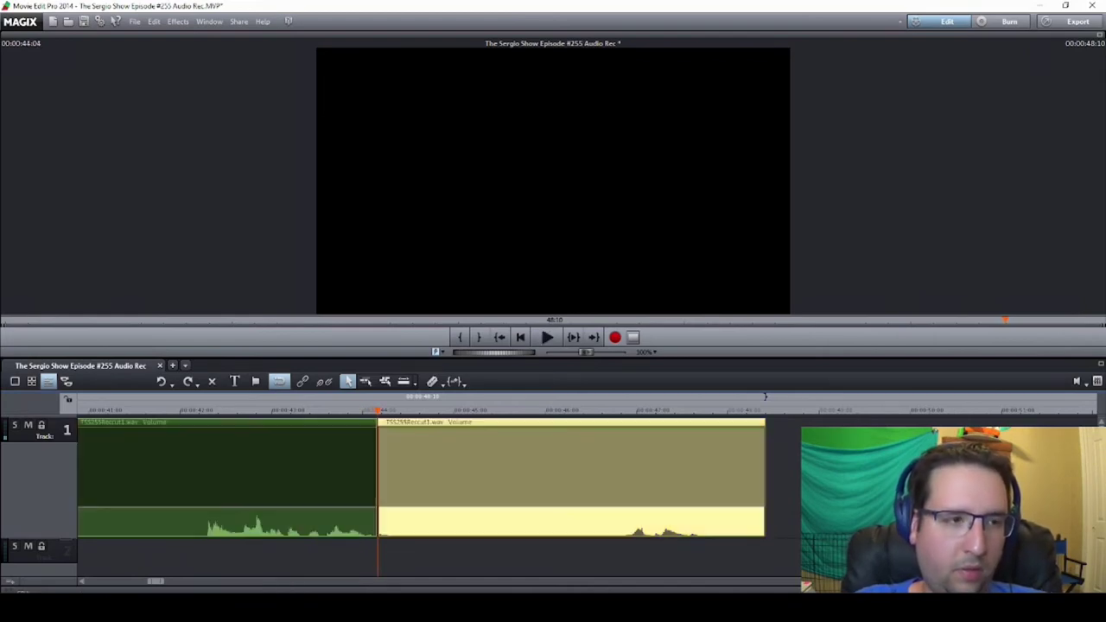
key(space)
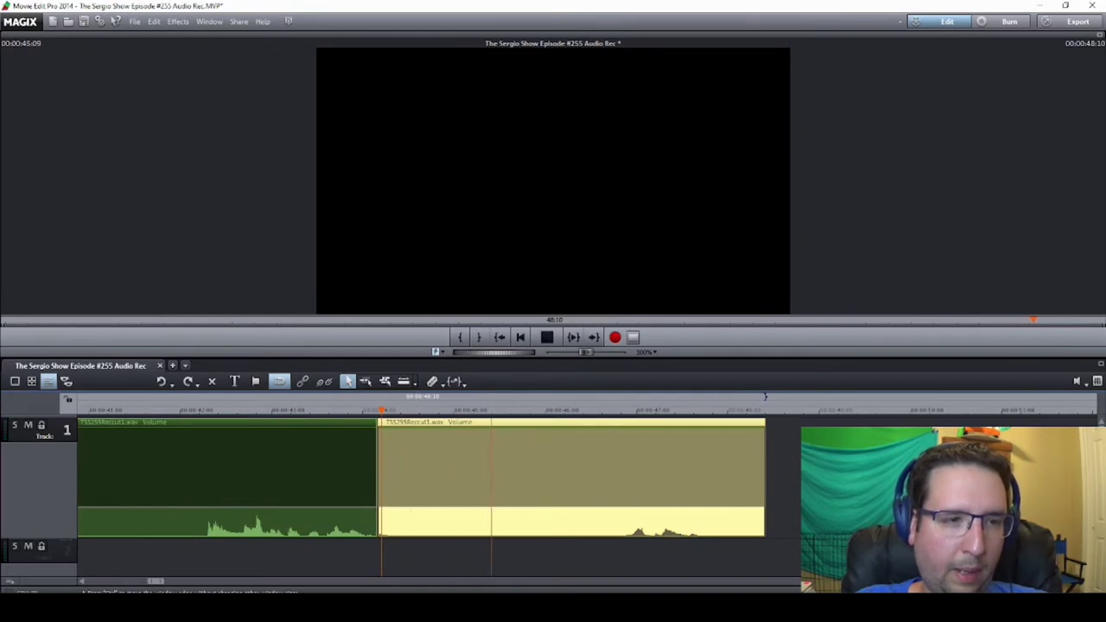
key(space)
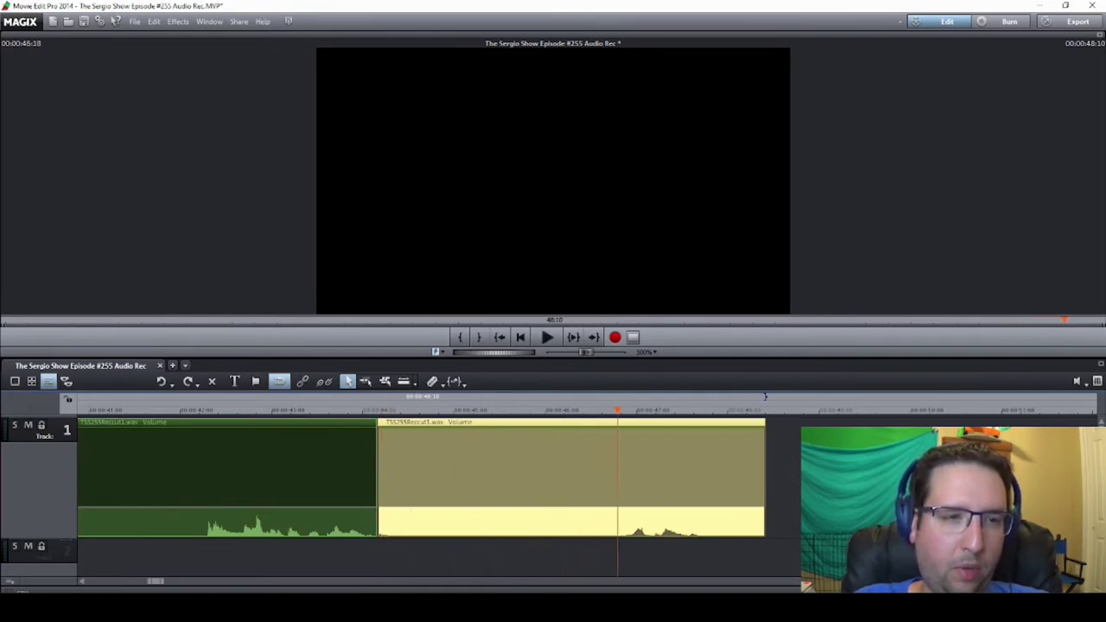
Step: Split at 00:00:45:18, delete the unwanted middle piece, close the gap and replay the join
key(t)
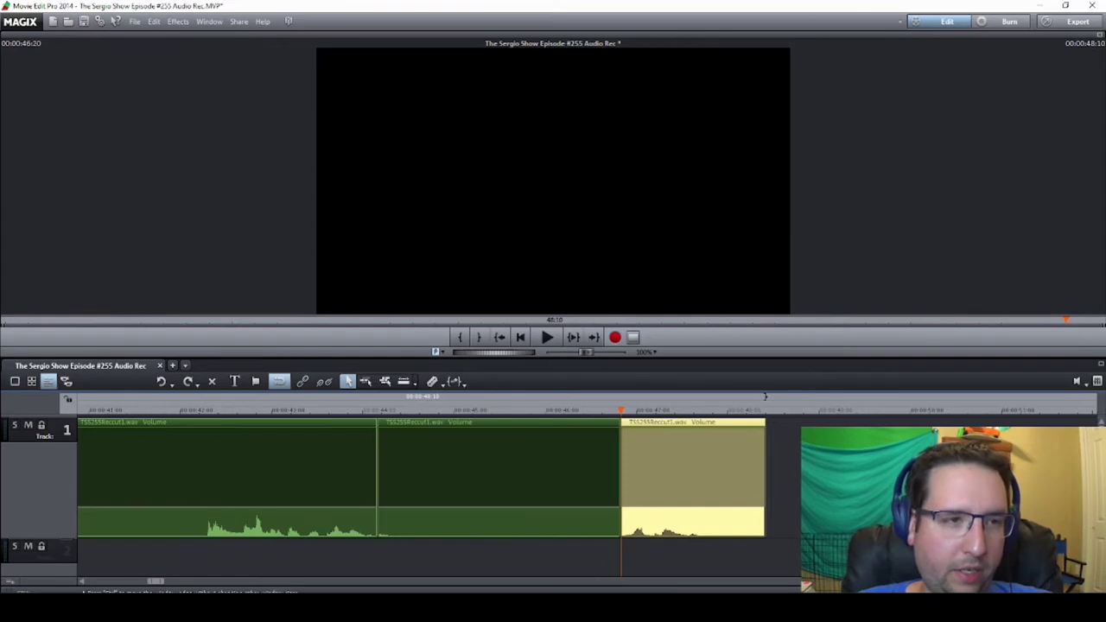
click(495, 508)
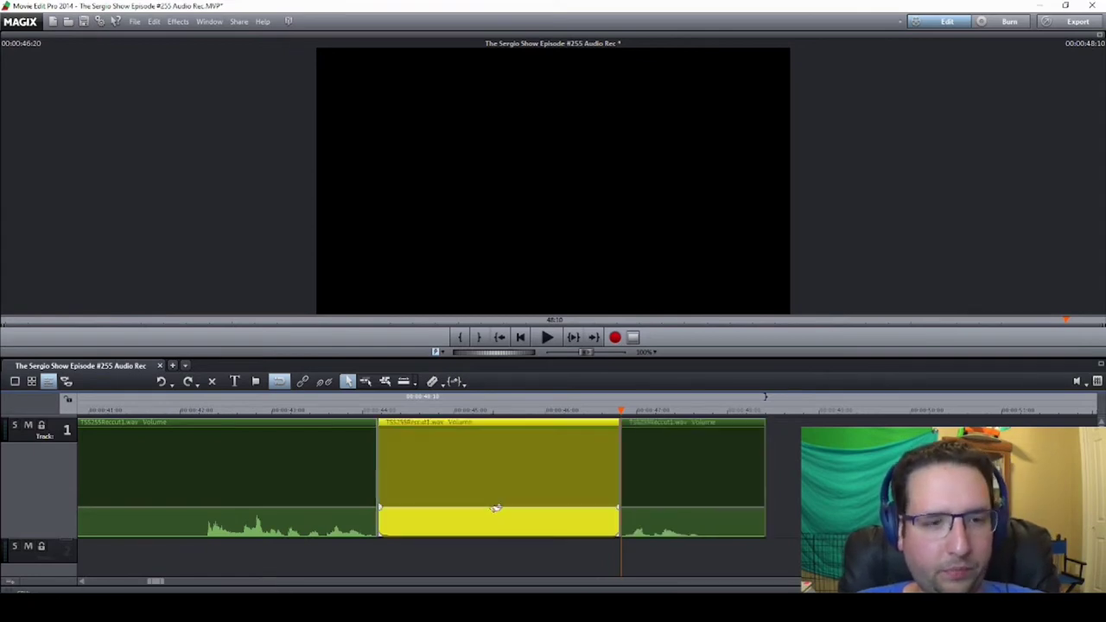
key(Delete)
drag(703, 493, 467, 475)
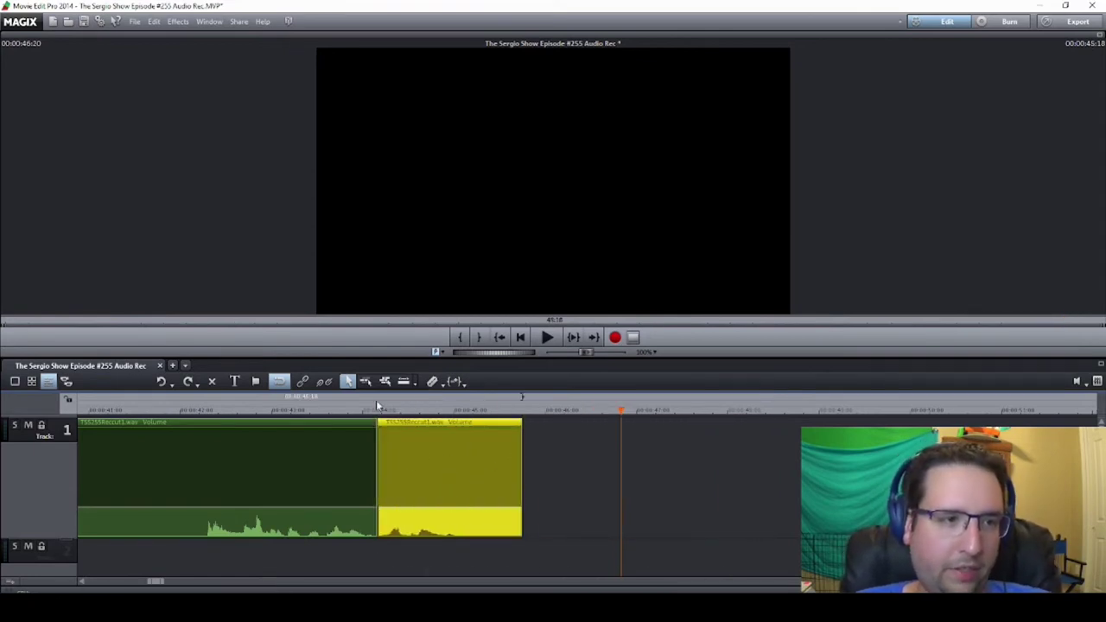
click(196, 411)
key(space)
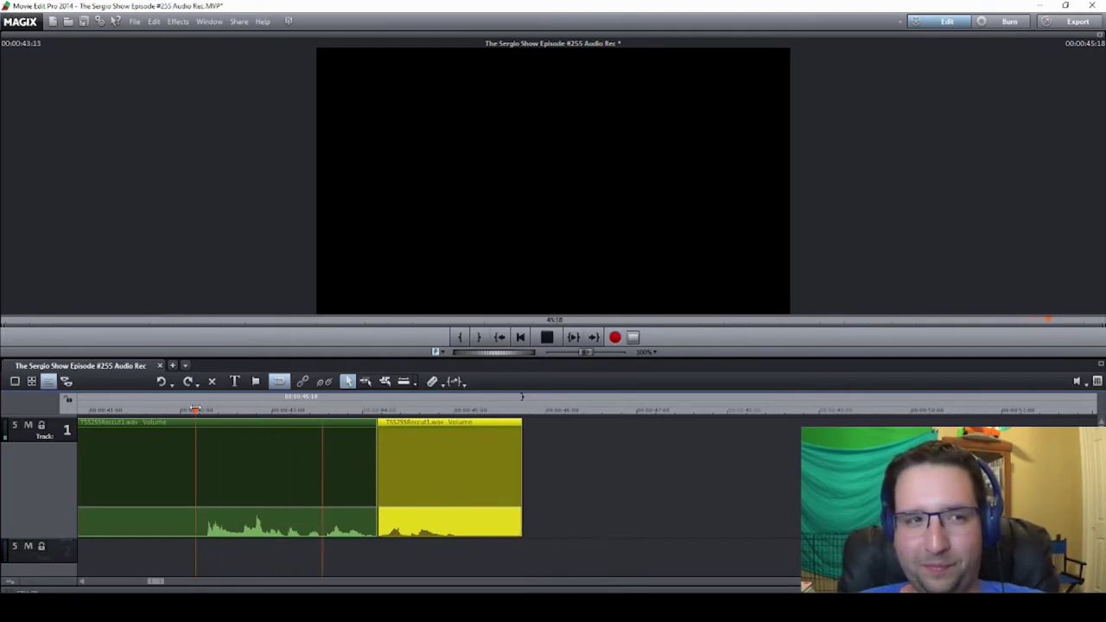
key(space)
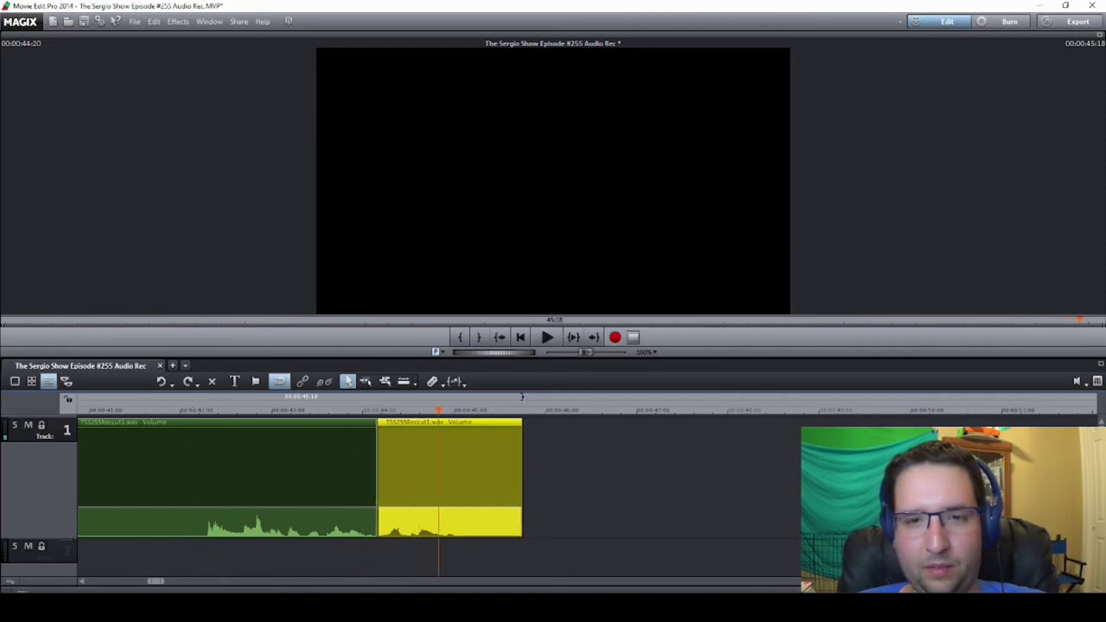
scroll(388, 475, up, 3)
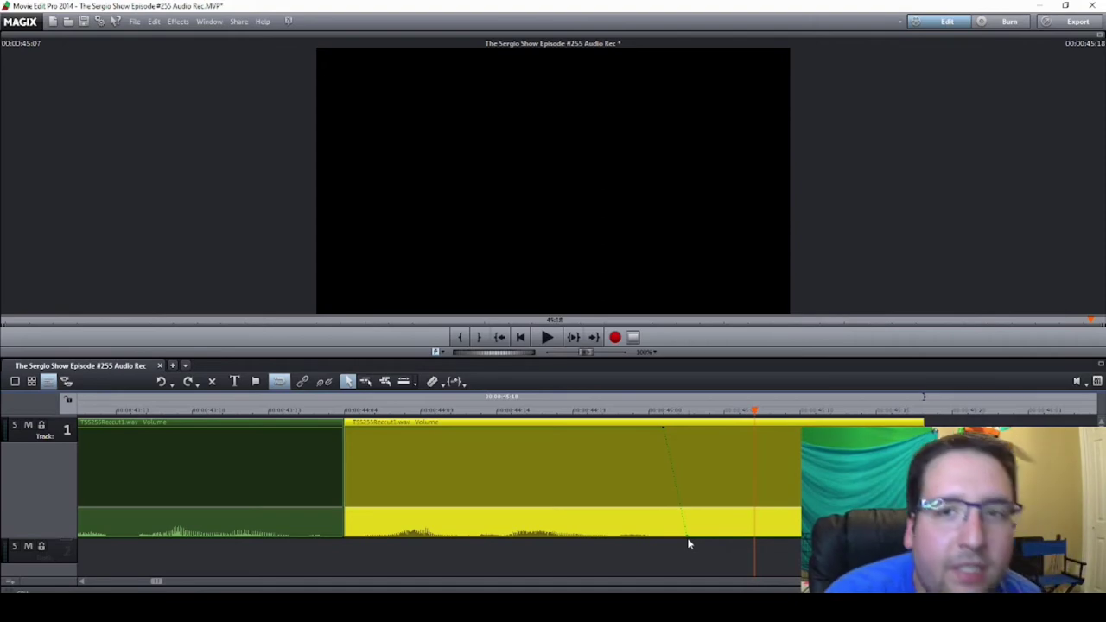
Step: Save the project 'The Sergio Show Episode #255 Audio Rec' with Ctrl+S
key(ctrl+s)
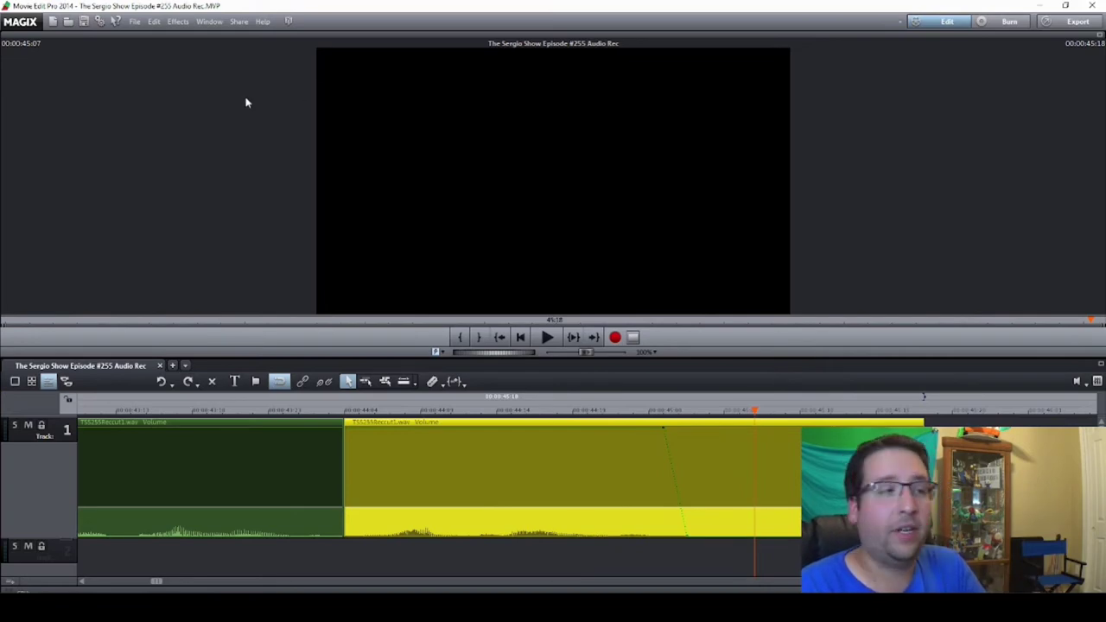
Step: Create a new movie 'The Sergio Show Episode #255 Audio Rec - 01' for the first scene
click(135, 23)
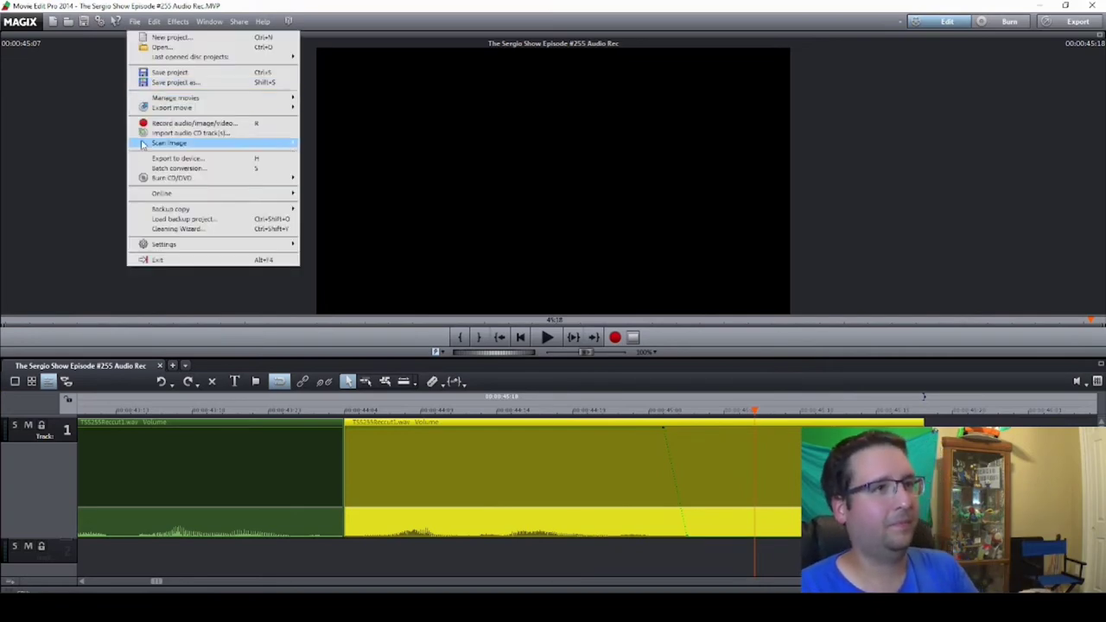
key(Escape)
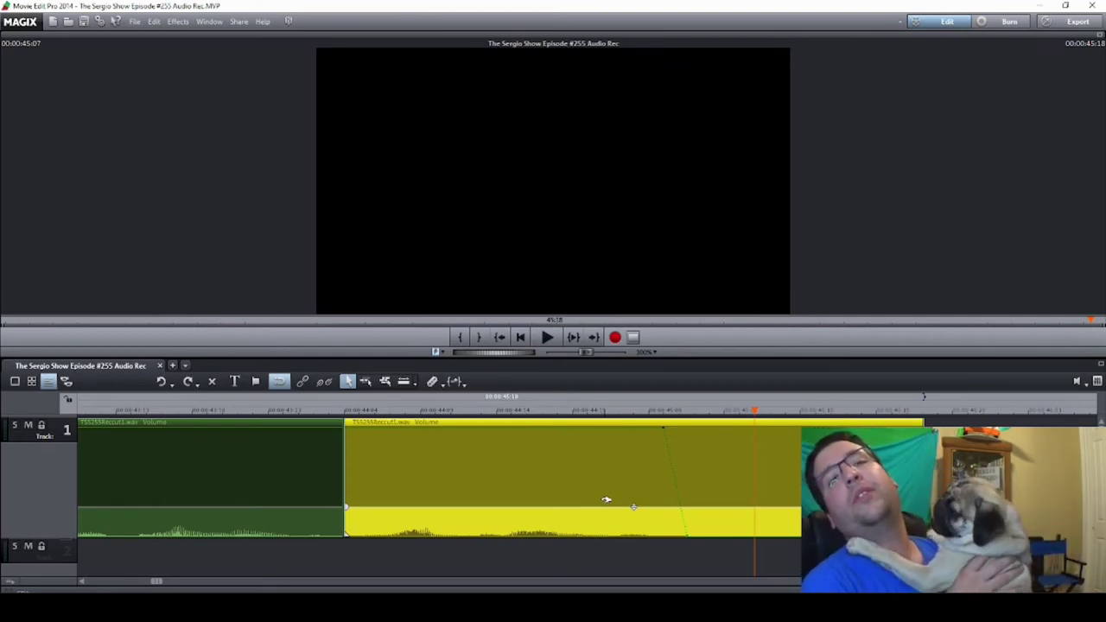
click(172, 370)
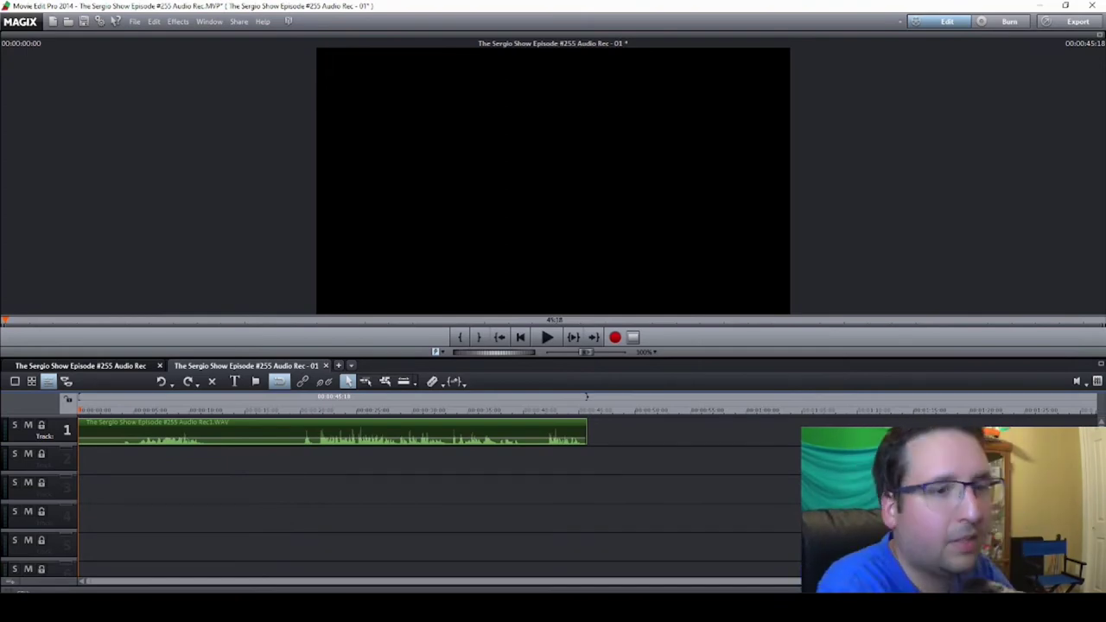
Step: Play the dialogue recording and split it at 00:00:15:20
click(548, 337)
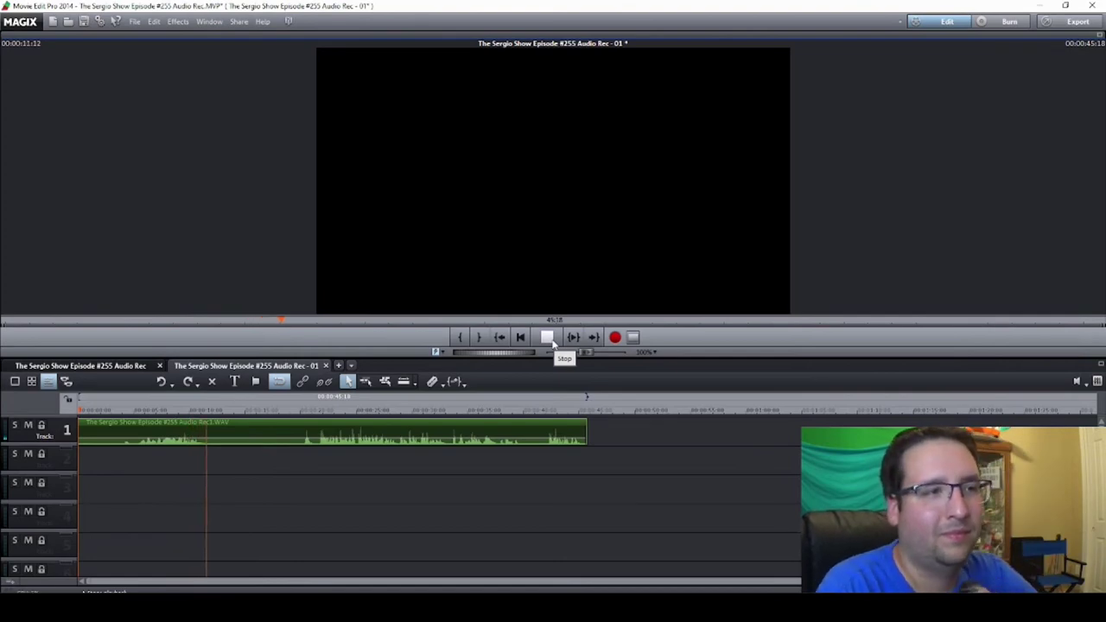
click(550, 337)
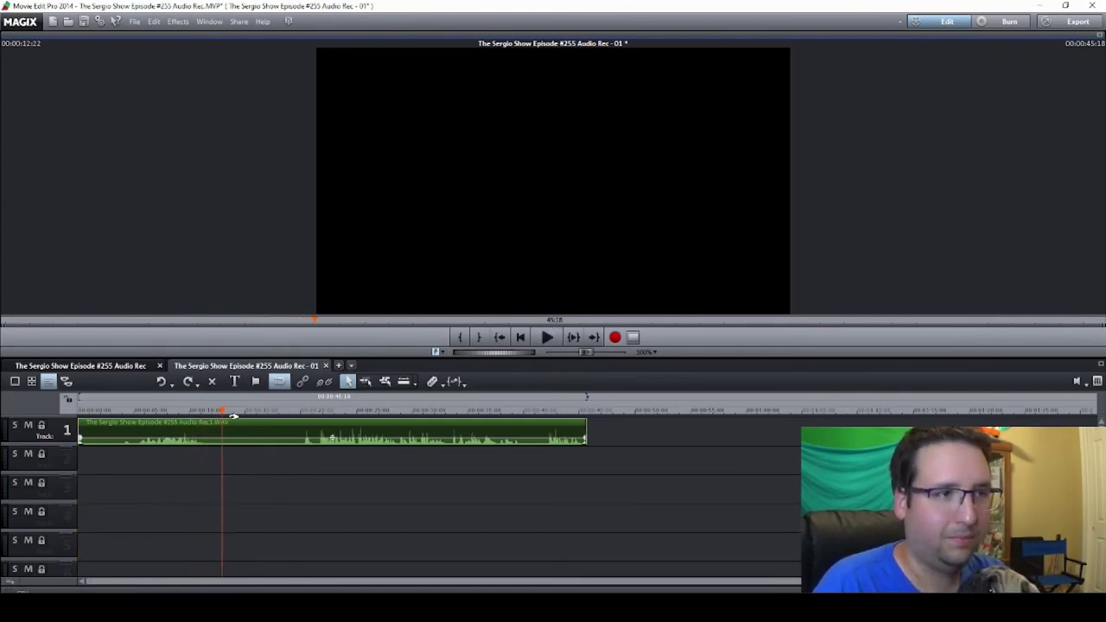
click(253, 412)
key(t)
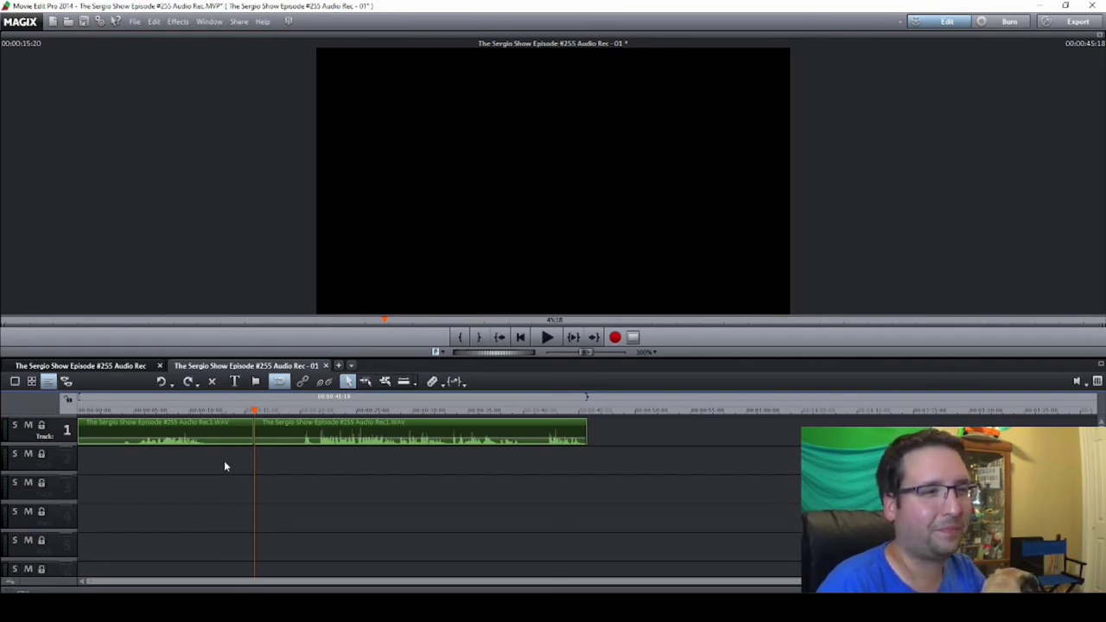
Step: Split again near 00:00:41 and start the empty movie 'The Sergio Show Episode #255 Audio Rec - 02'
drag(293, 416, 491, 432)
key(space)
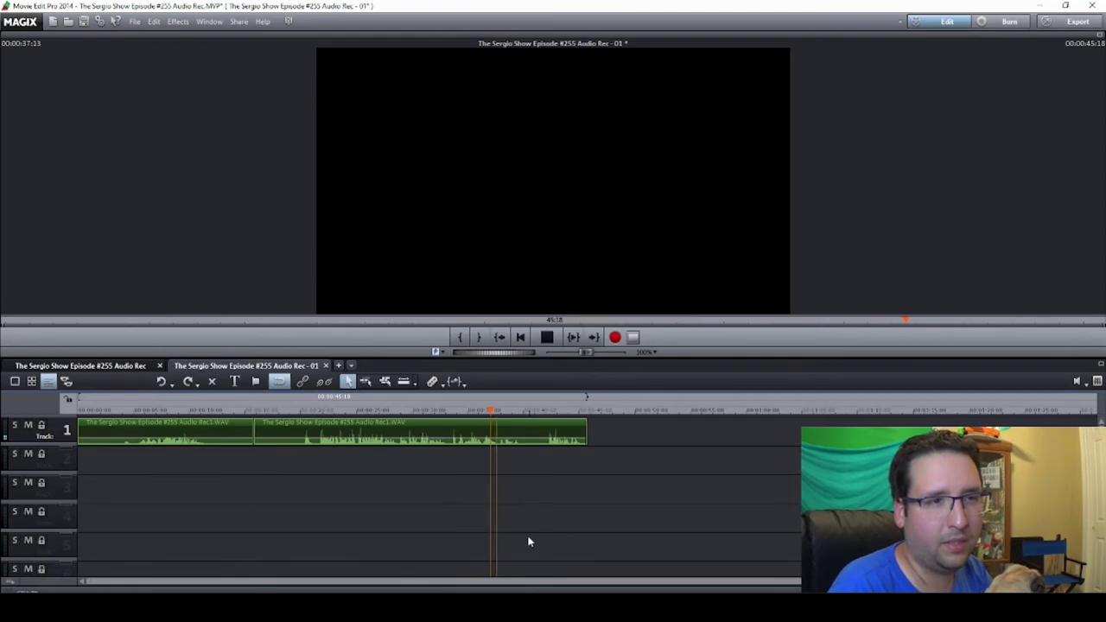
click(546, 337)
click(547, 337)
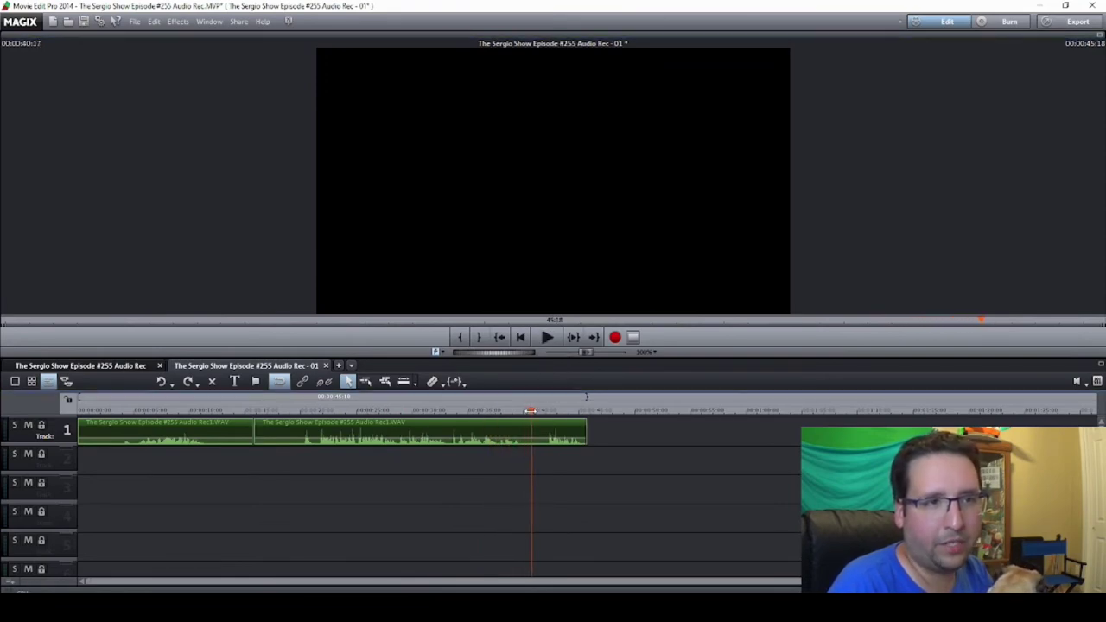
click(547, 346)
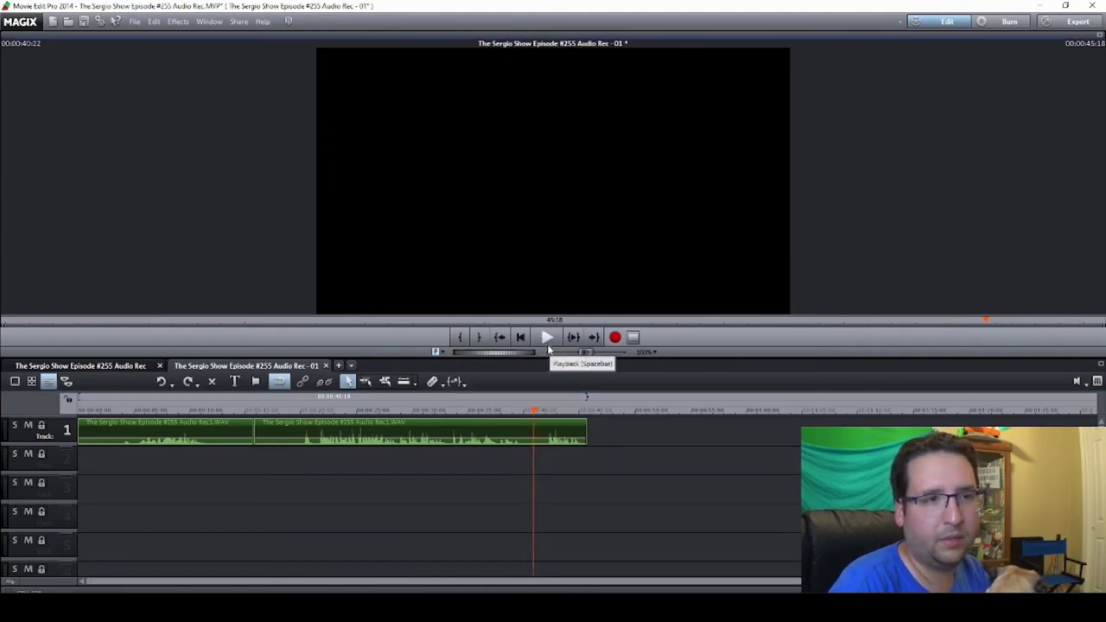
key(t)
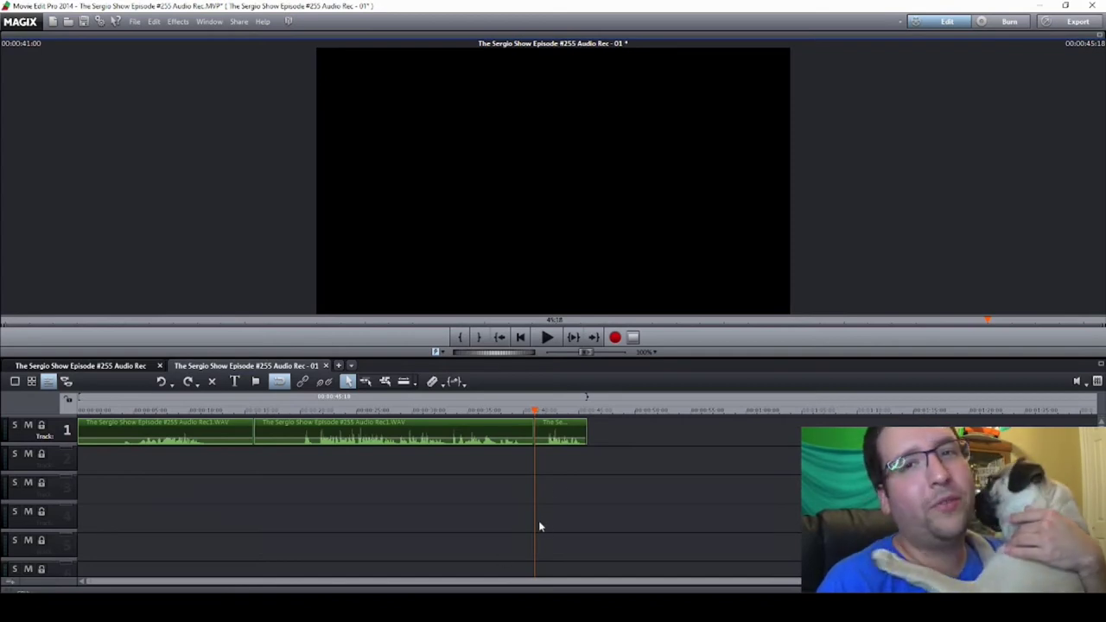
click(339, 366)
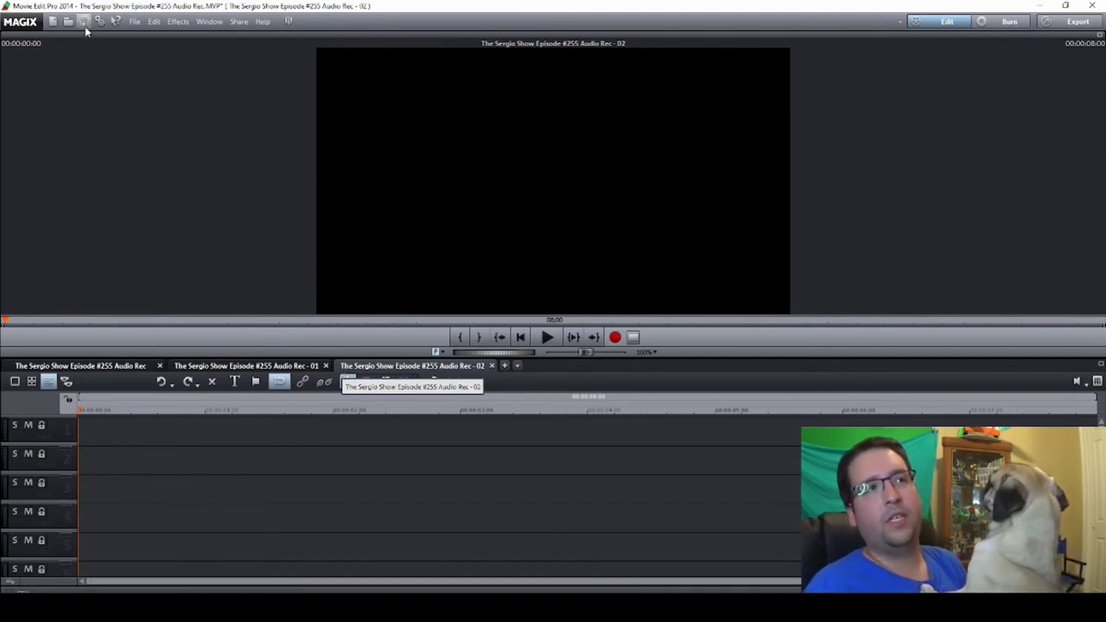
Step: Copy the first dialogue clip from Audio Rec - 01 and insert it into Audio Rec - 02
click(265, 367)
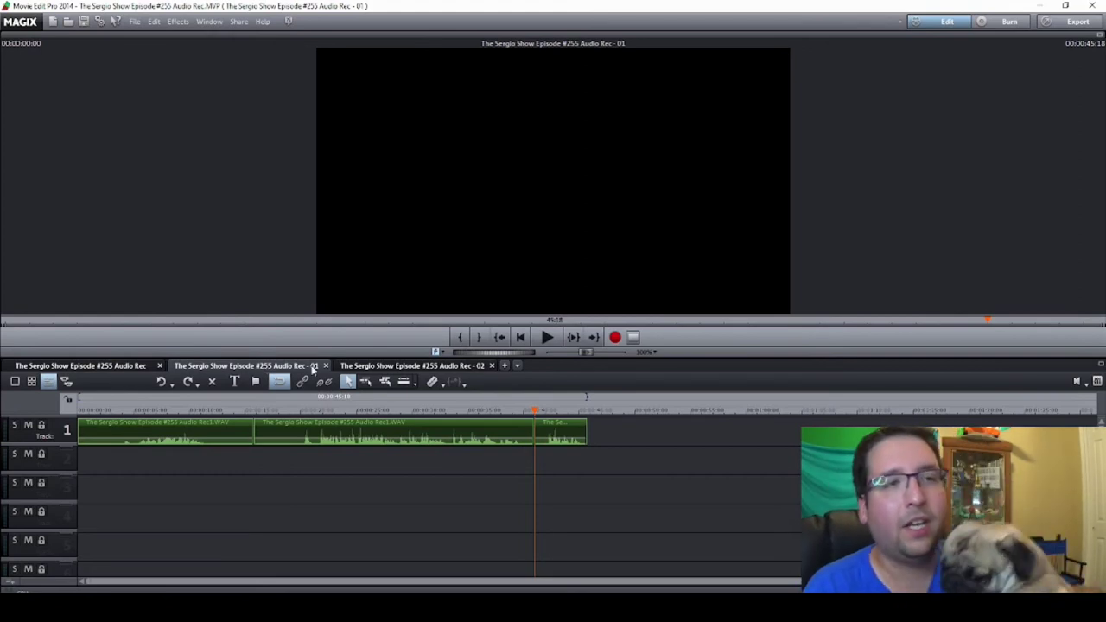
click(203, 437)
right_click(205, 436)
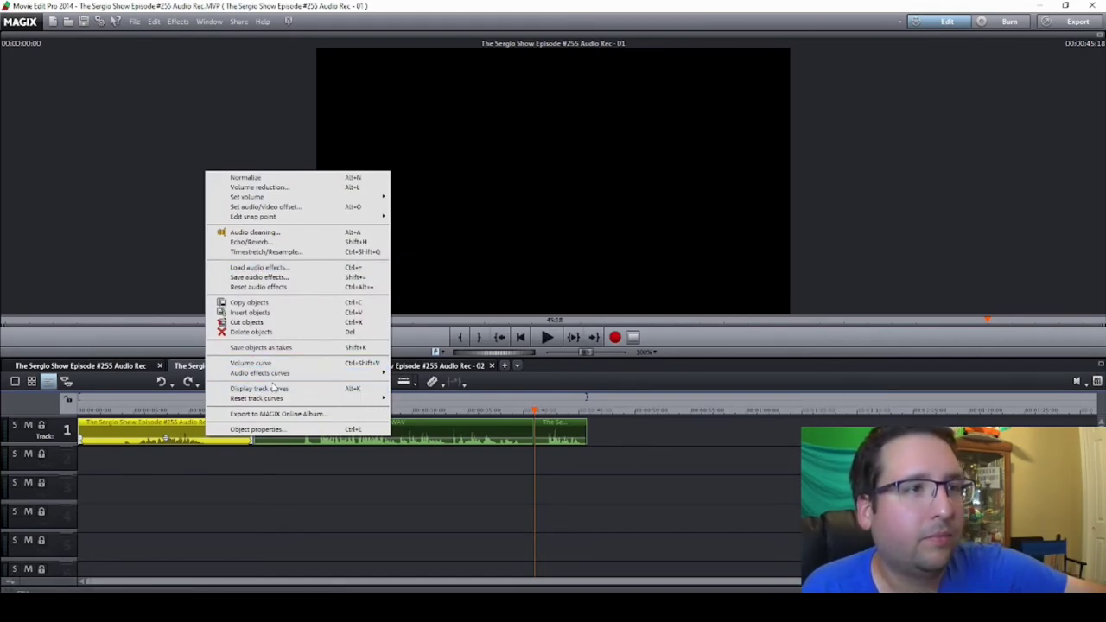
click(249, 302)
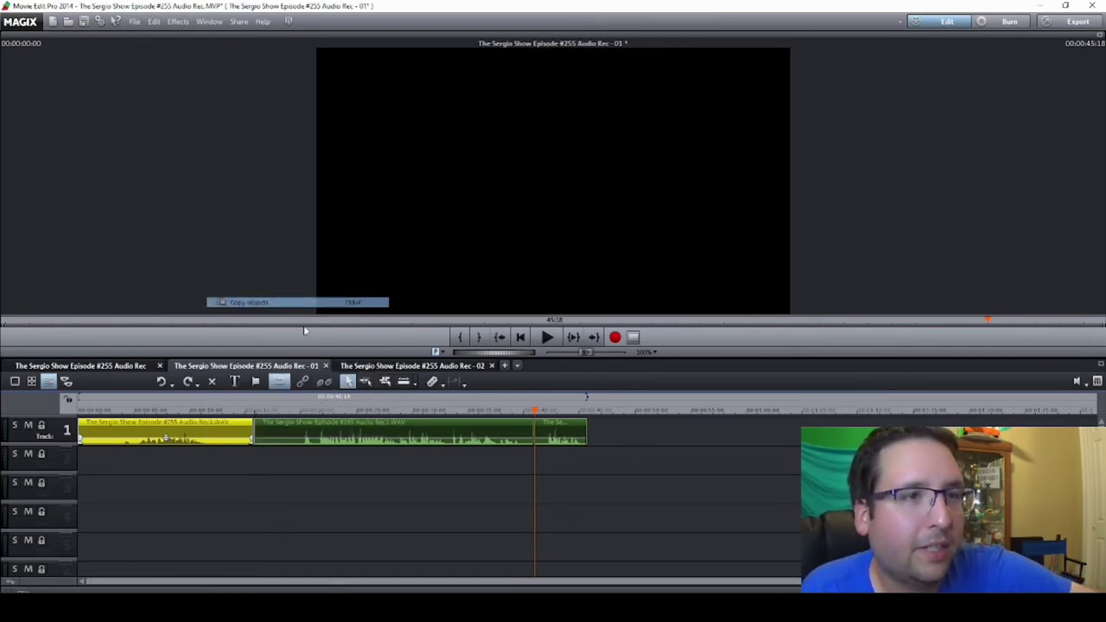
click(473, 367)
right_click(235, 435)
click(275, 439)
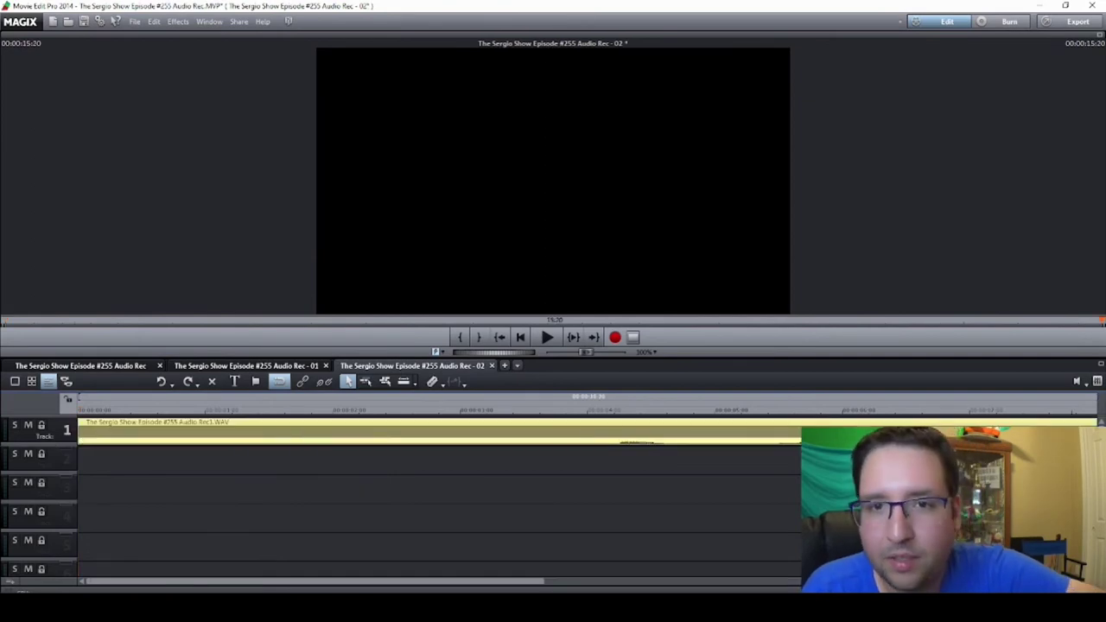
scroll(432, 484, down, 3)
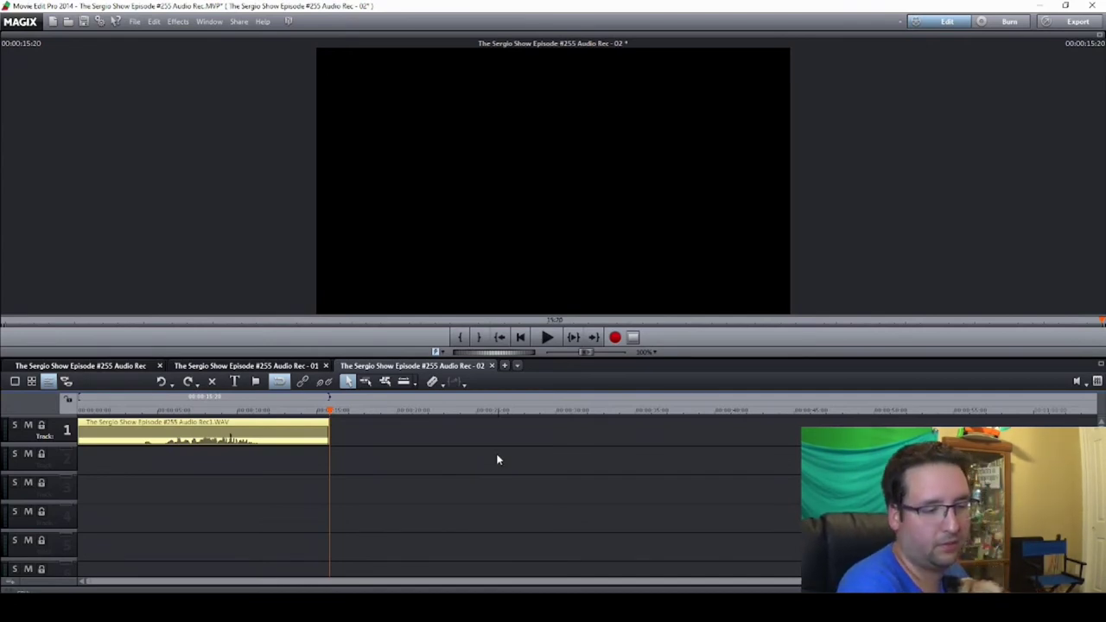
Step: Delete that pasted clip and bring up the options for Audio Rec - 01's second clip
click(274, 429)
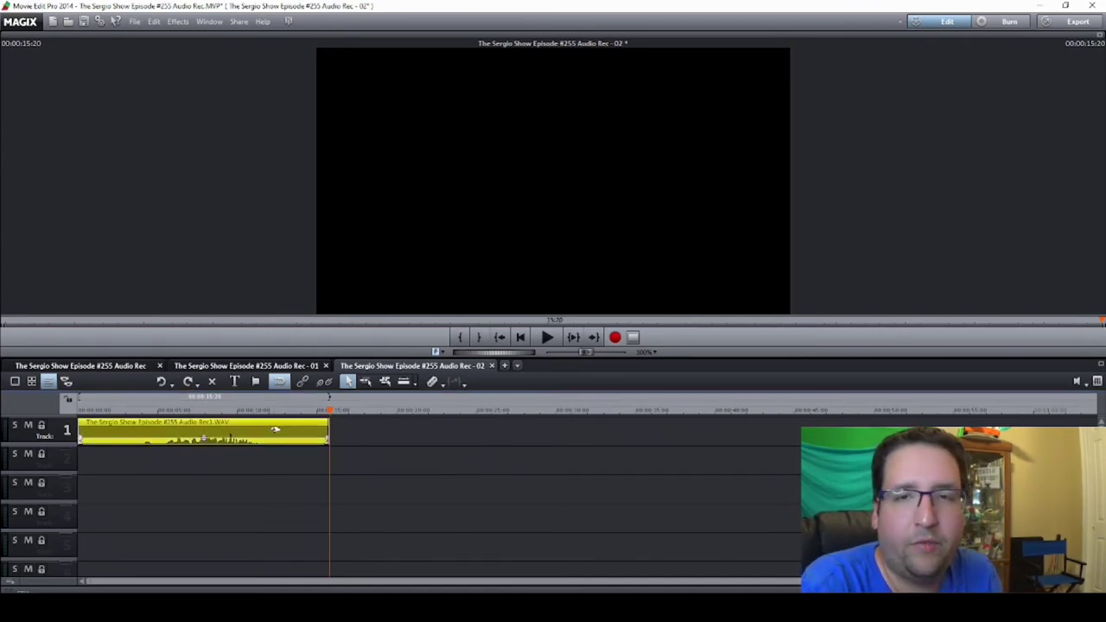
key(Delete)
click(275, 366)
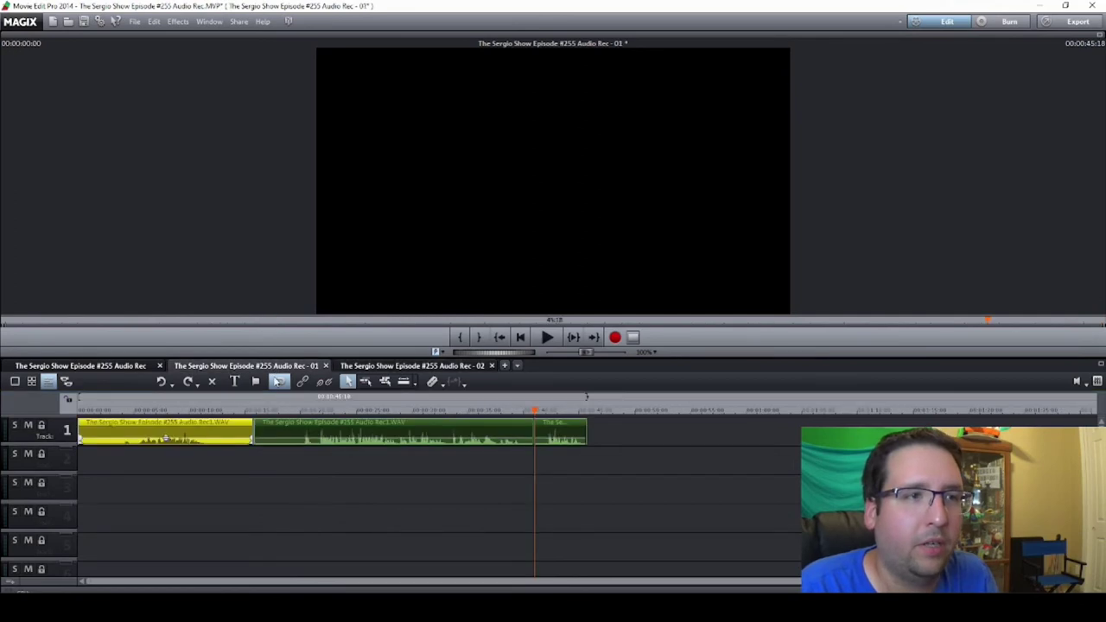
click(306, 433)
right_click(306, 436)
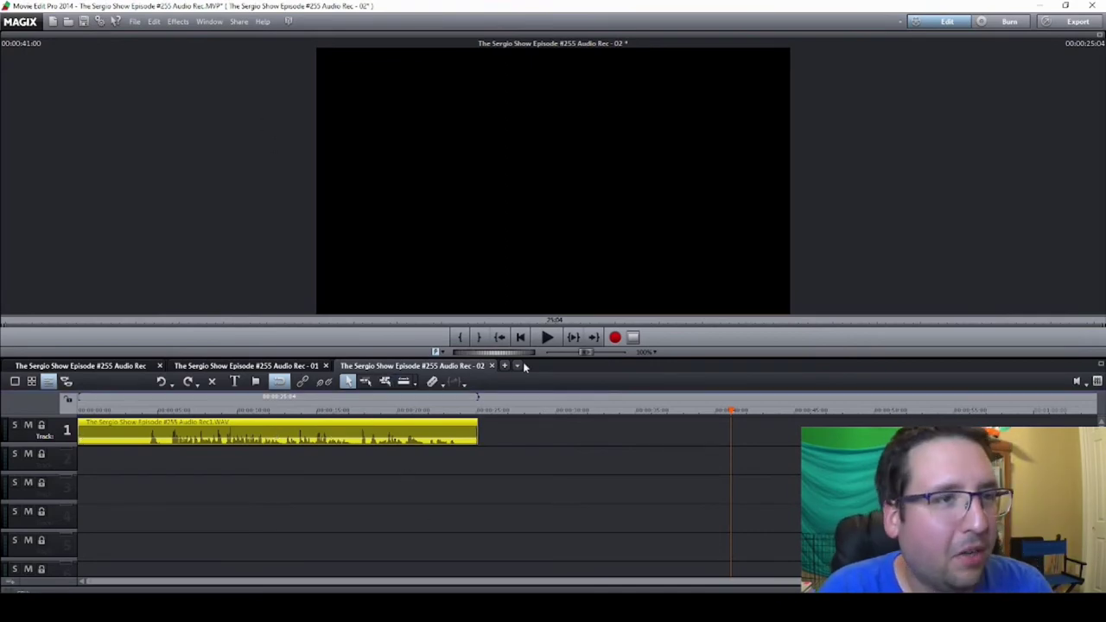
Step: Swap Audio Rec - 02's long clip for the 00:00:04:18 final clip from Audio Rec - 01
click(259, 366)
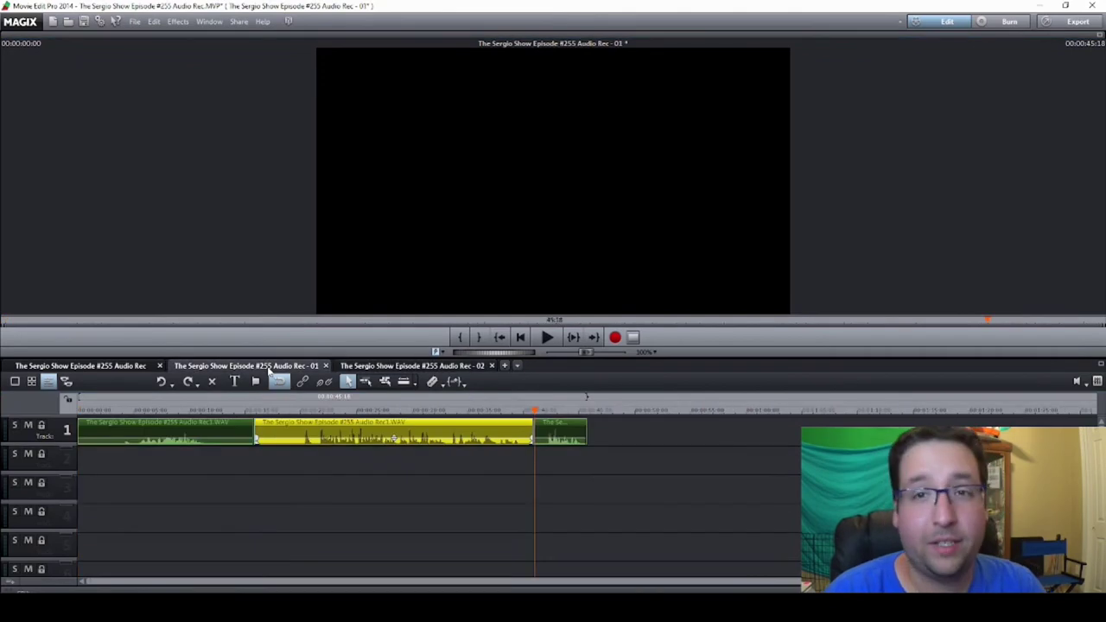
key(Delete)
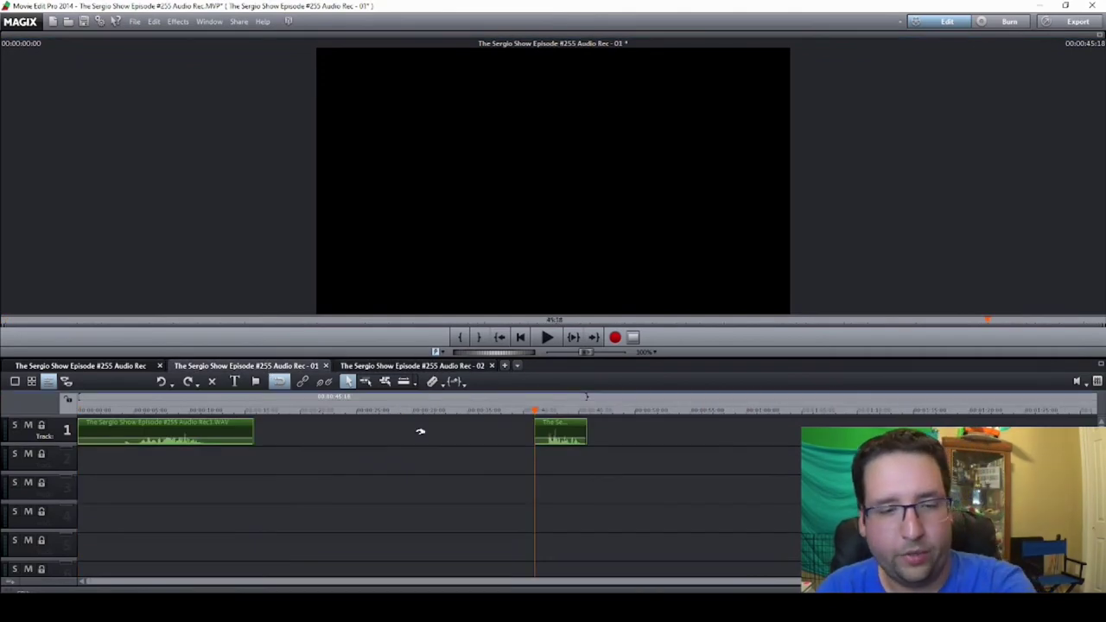
click(160, 381)
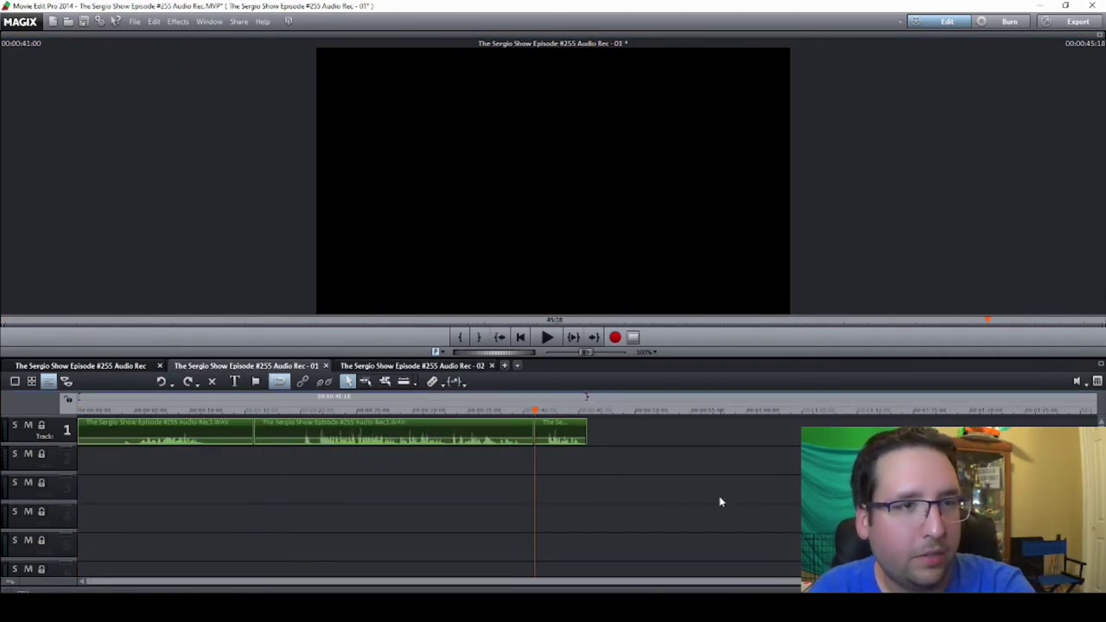
click(559, 424)
click(416, 366)
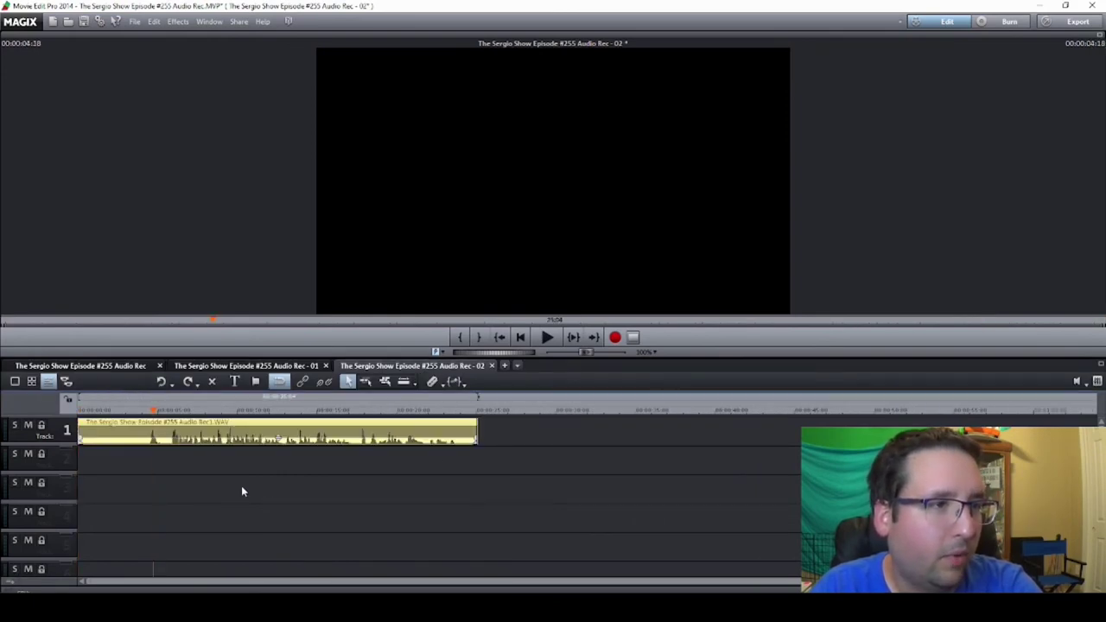
key(Delete)
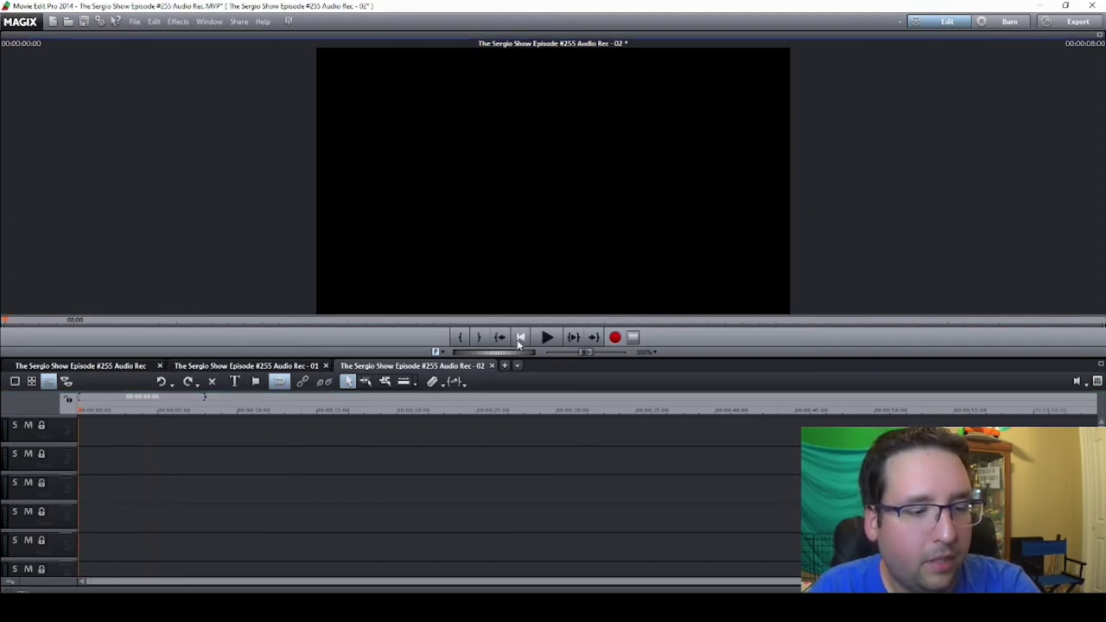
key(ctrl+z)
click(148, 407)
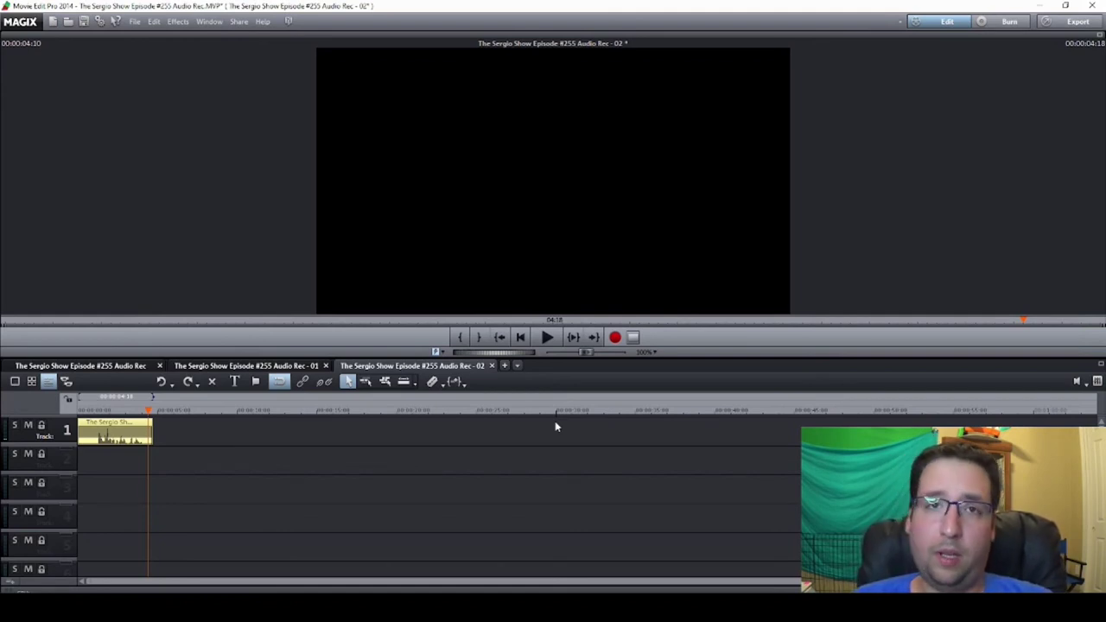
Step: Minimize Movie Edit Pro to reveal Toon Boom Studio's Scene-43 with its Sergio Voice layers
click(1041, 10)
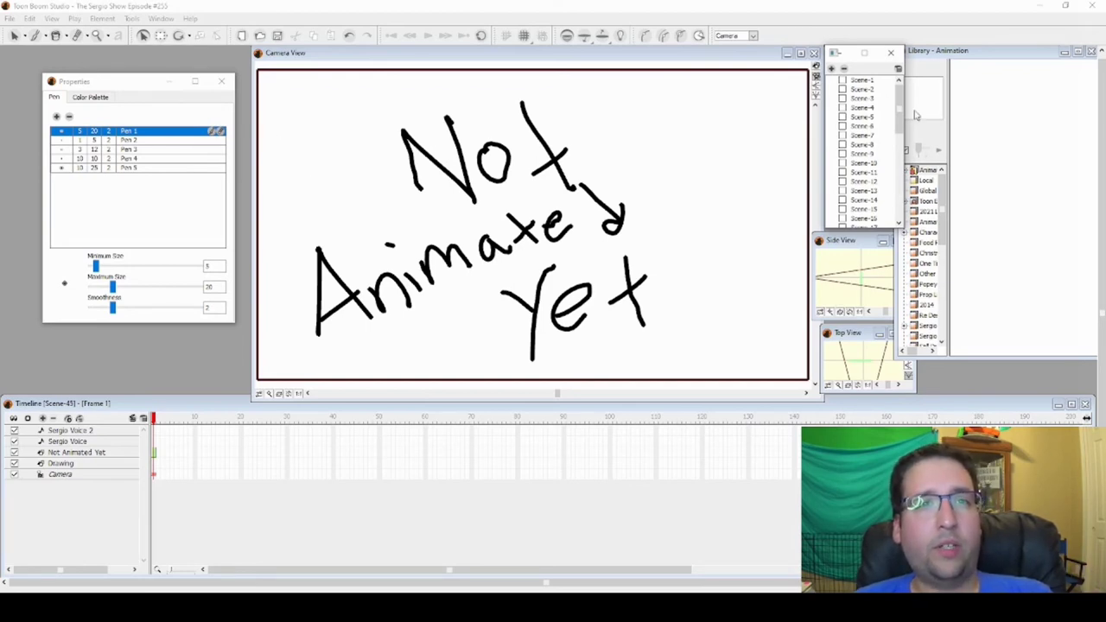
Step: Open Scene-1 and inspect its two voice layers and the Not Animated Yet layer
click(869, 80)
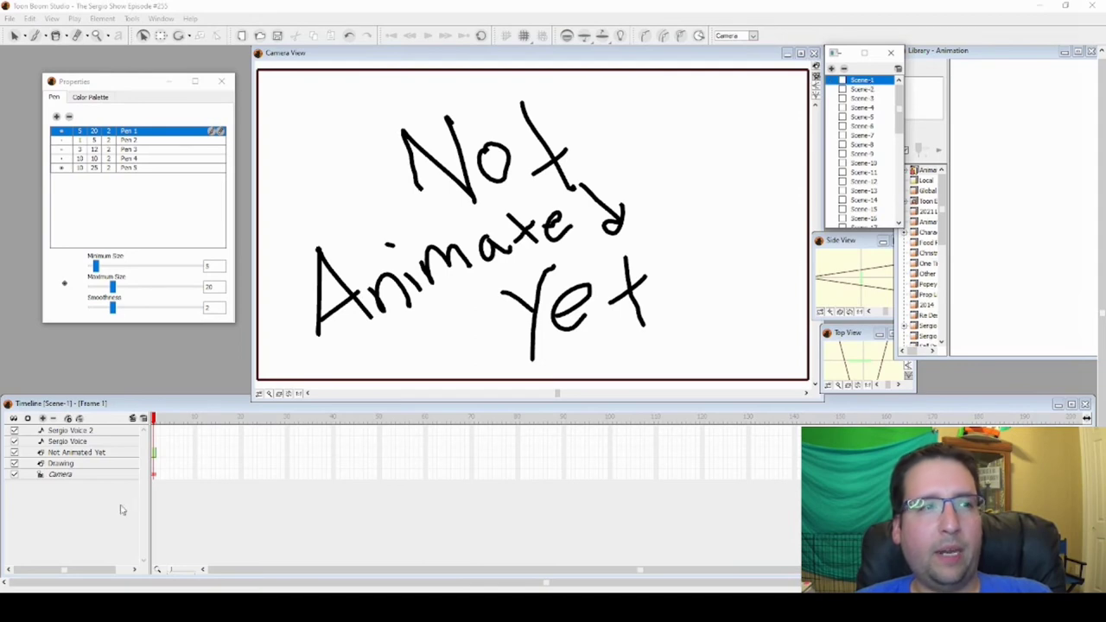
scroll(873, 170, down, 9)
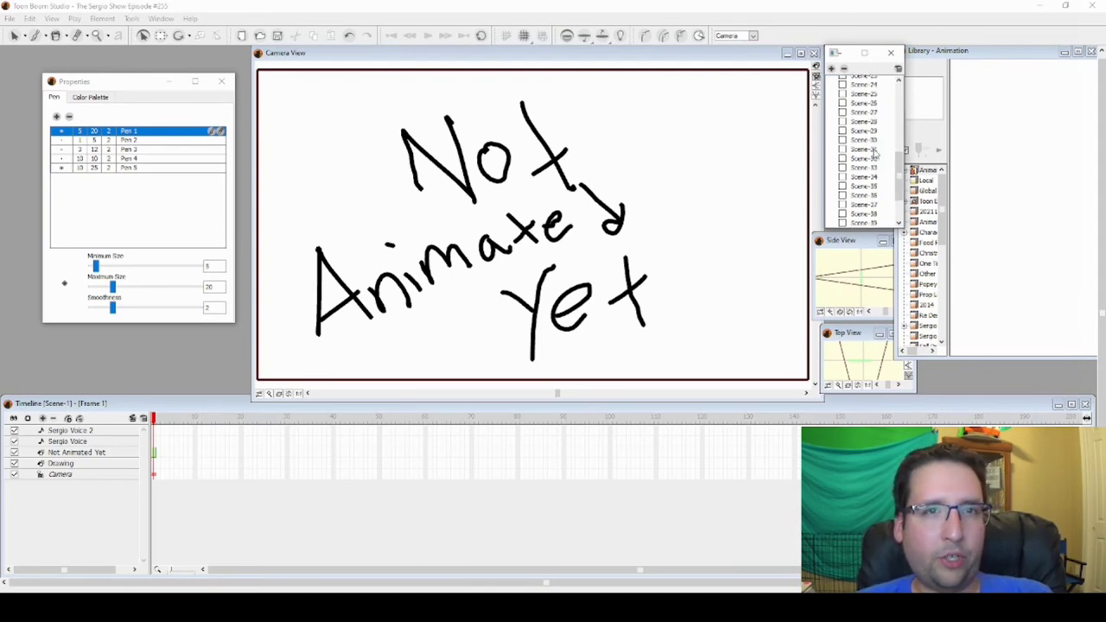
scroll(872, 171, up, 9)
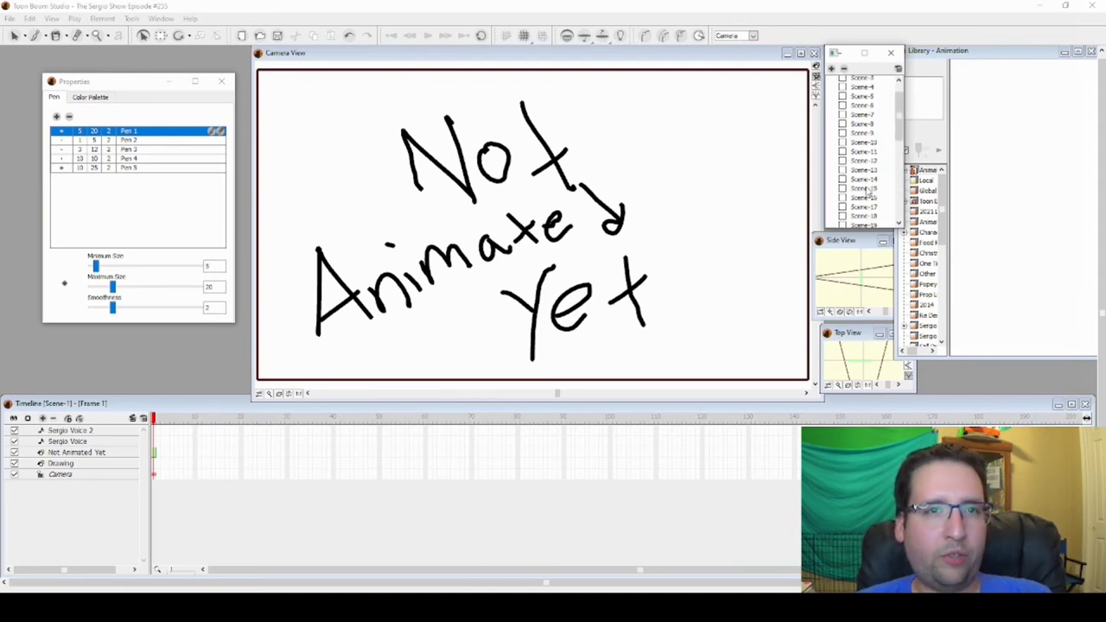
click(76, 431)
click(79, 440)
click(78, 434)
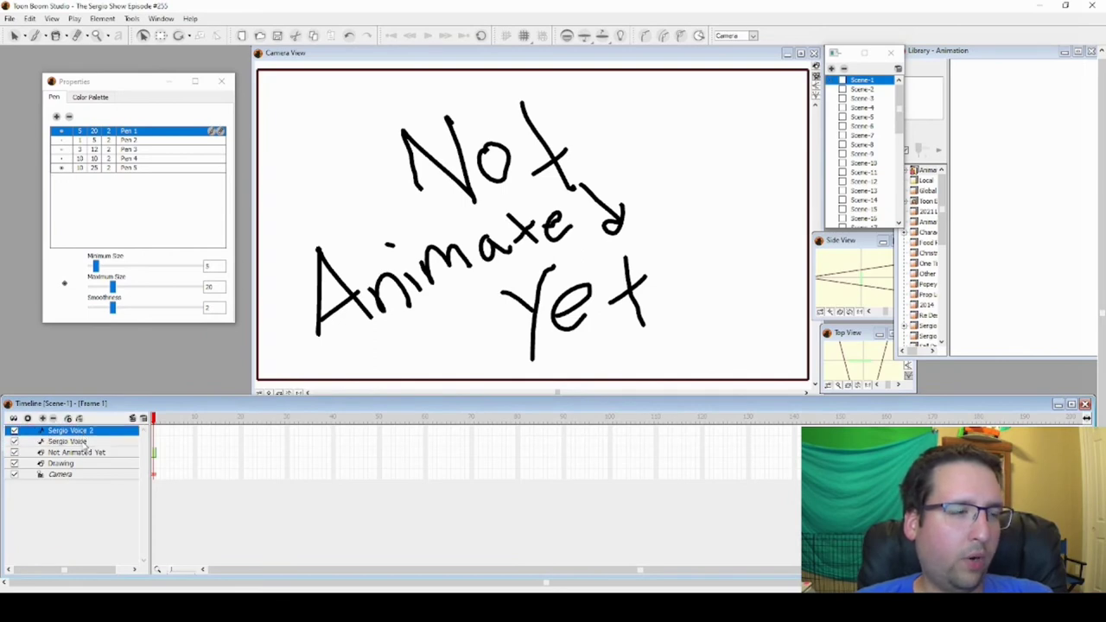
click(84, 442)
click(83, 452)
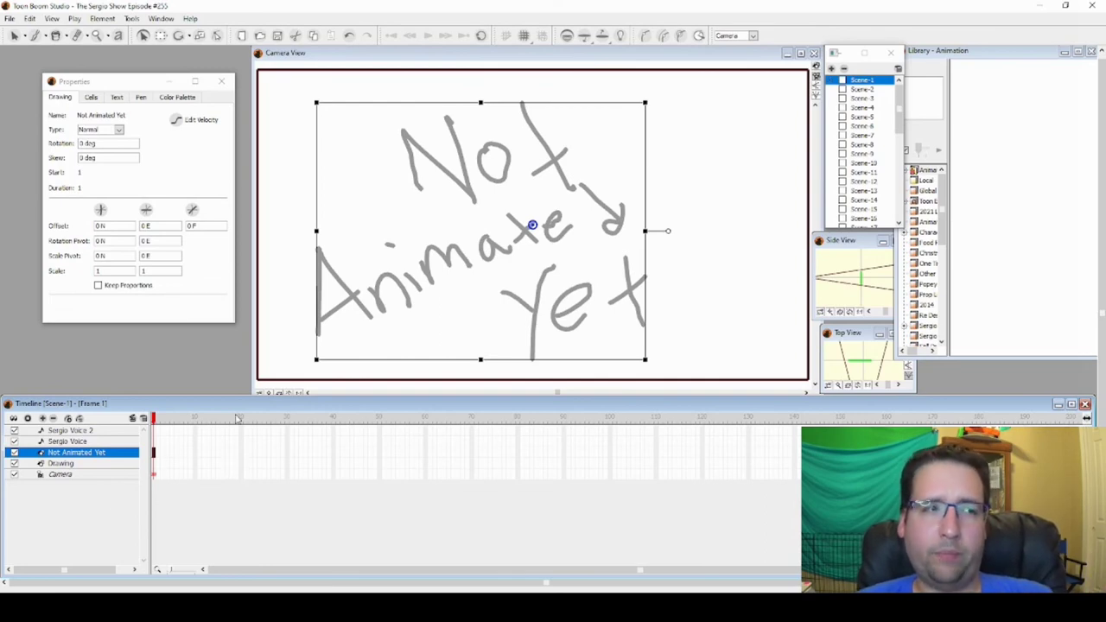
Step: Check Scene-10 and Scene-2, then move Scene-2 above Scene-1 in the scene list
click(868, 164)
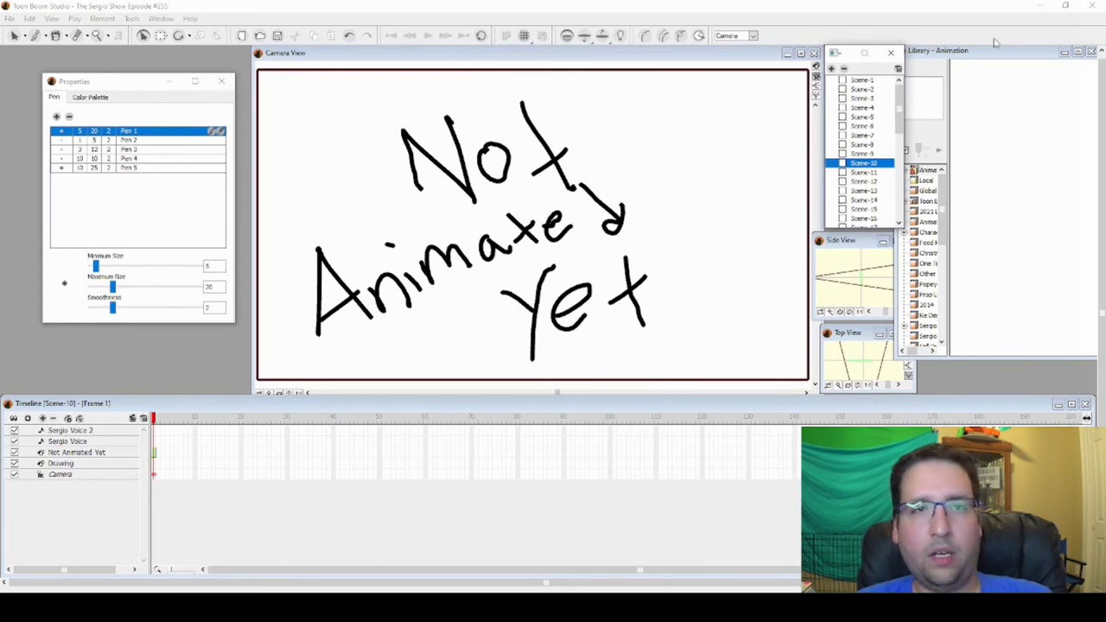
click(868, 89)
click(868, 82)
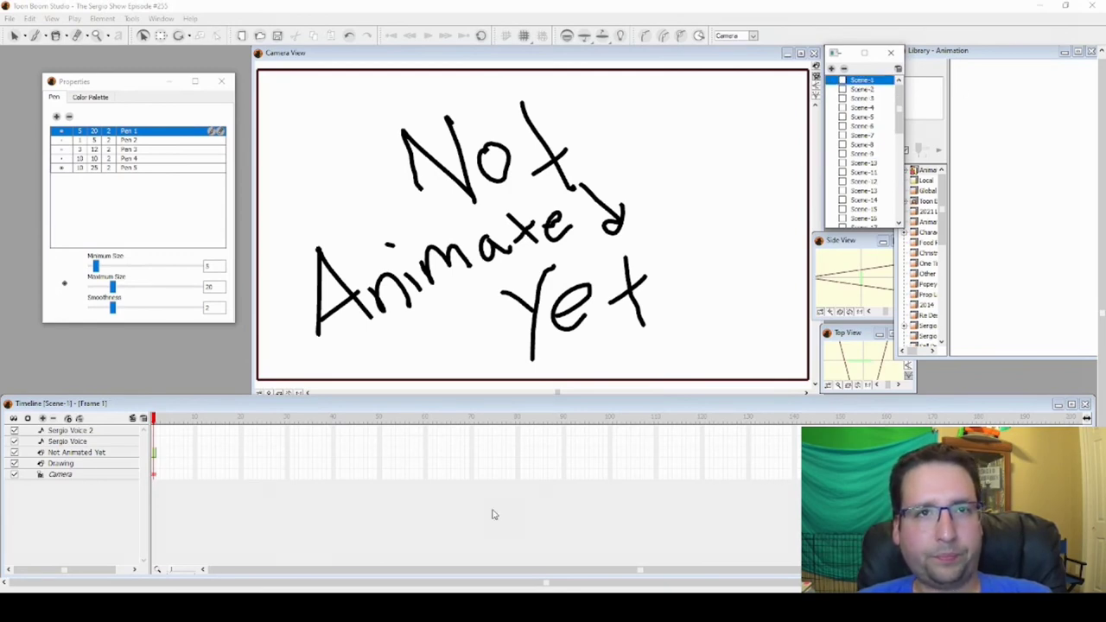
drag(861, 90, 859, 82)
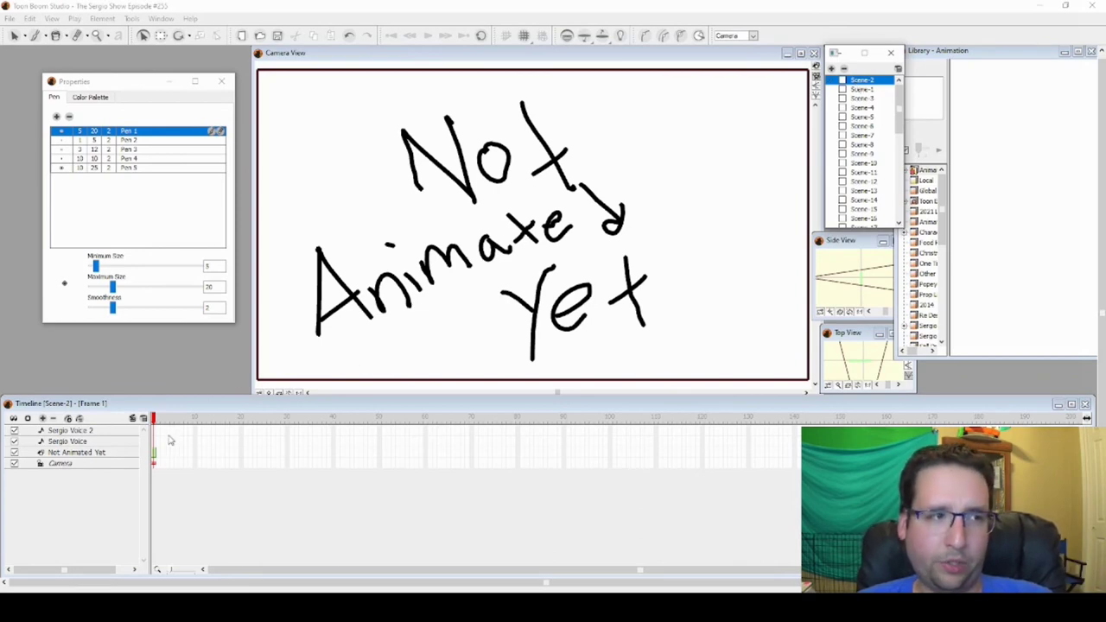
Step: Start a sound import into the Sergio Voice layer at frame 1
click(157, 442)
right_click(157, 443)
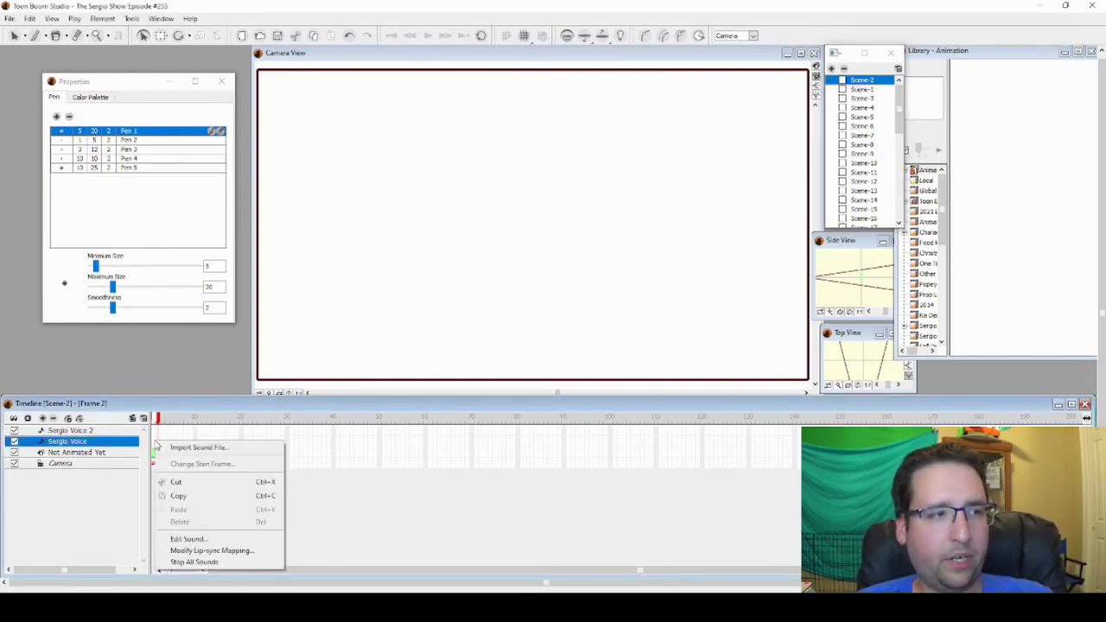
click(154, 442)
click(153, 442)
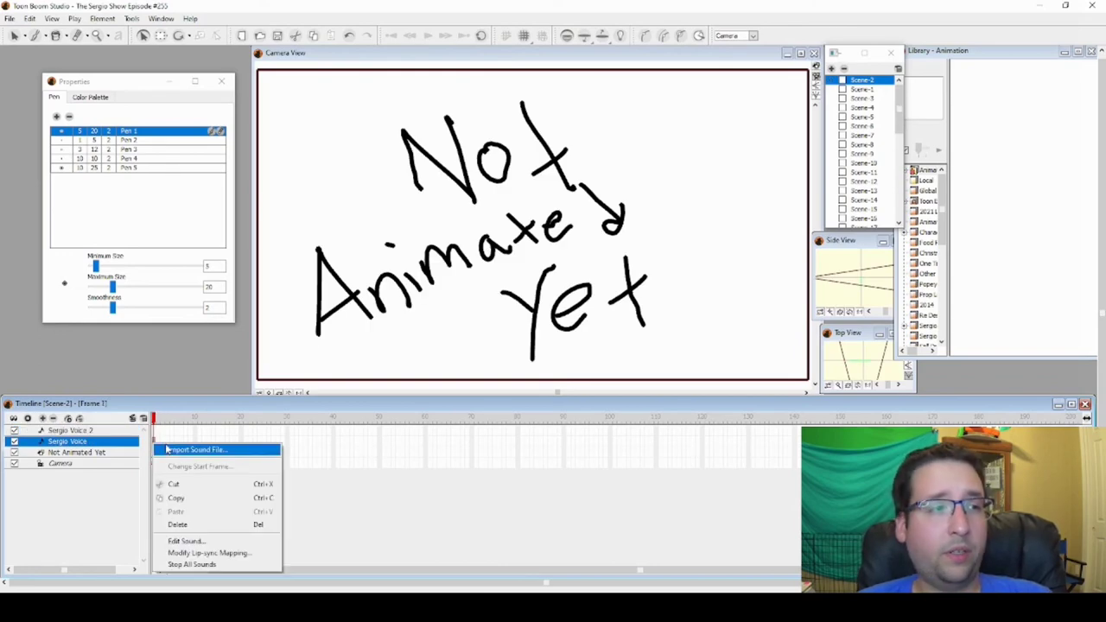
click(179, 449)
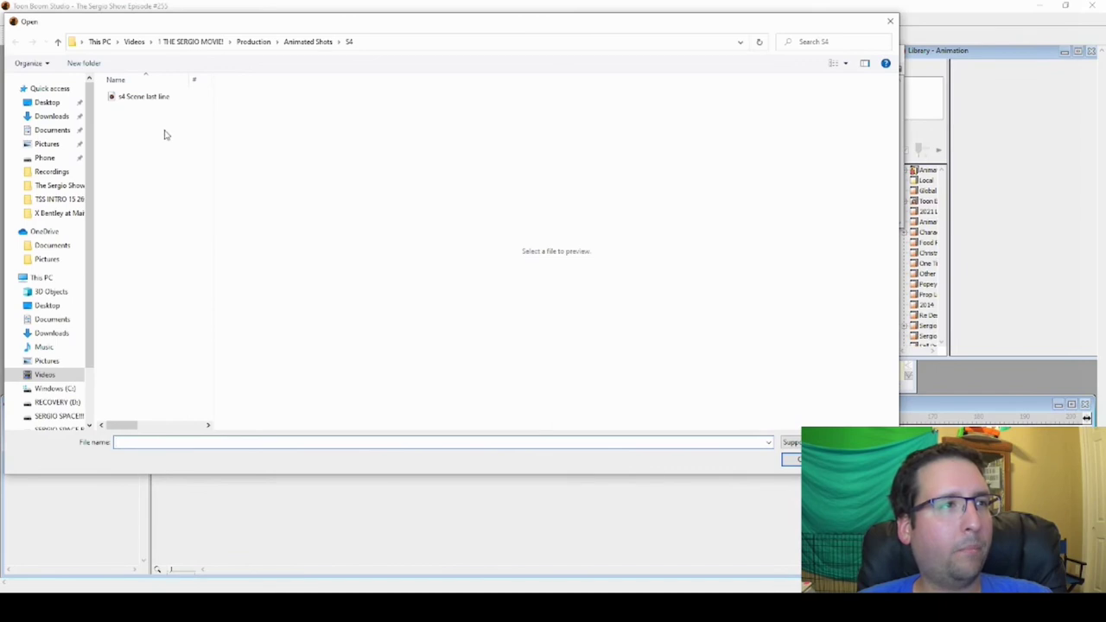
Step: Browse to Season #26 > Episode # - Copy (5) > Productions > Recordings
click(132, 43)
scroll(190, 351, down, 15)
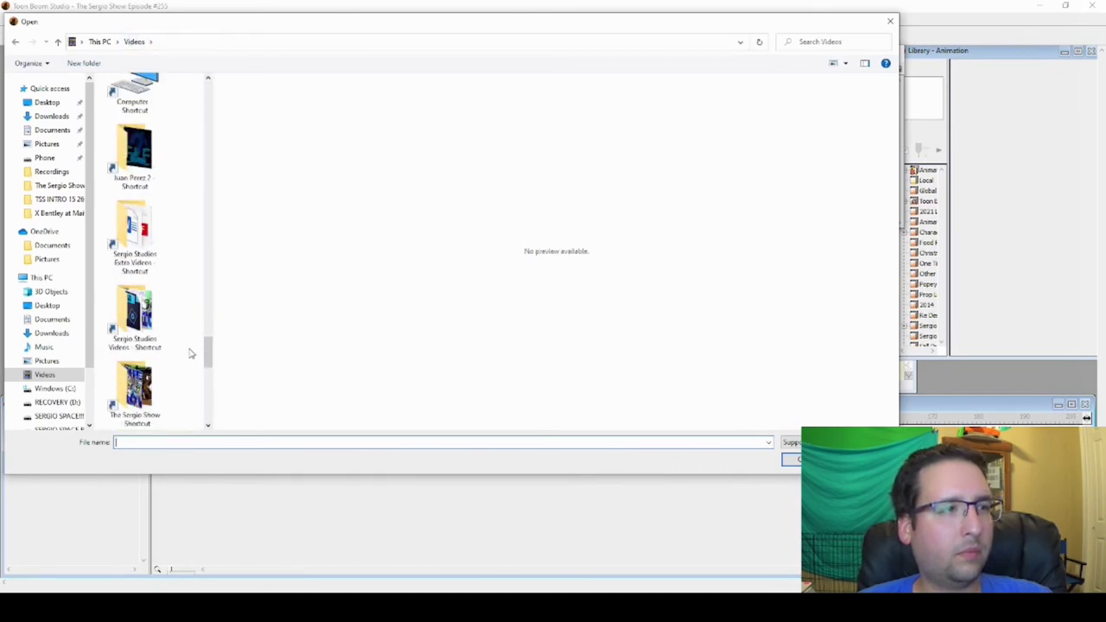
double_click(145, 331)
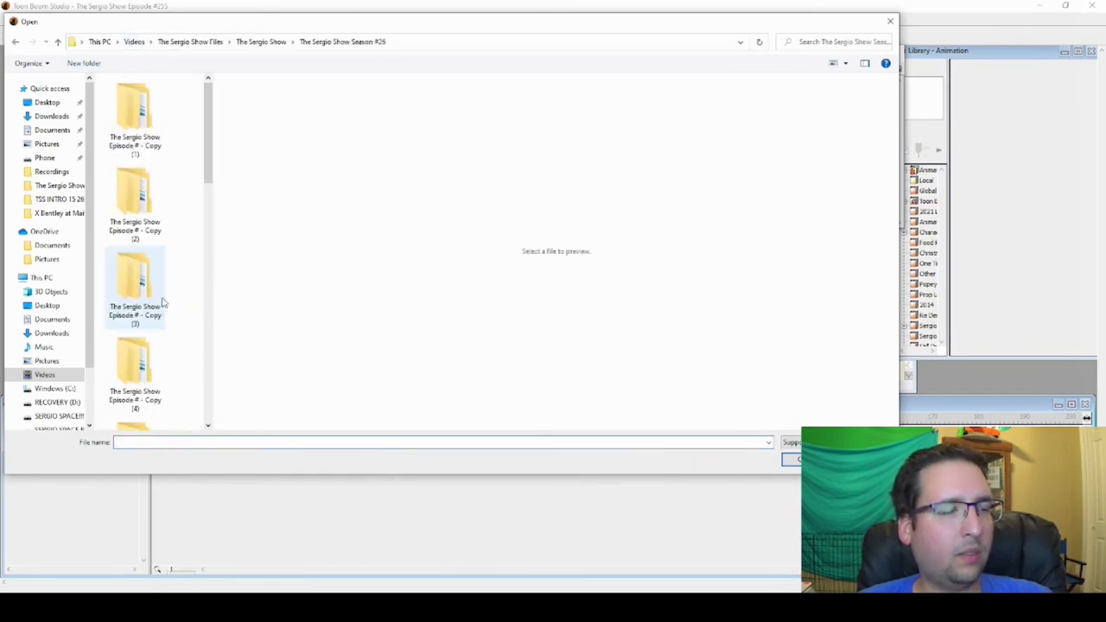
scroll(169, 290, down, 10)
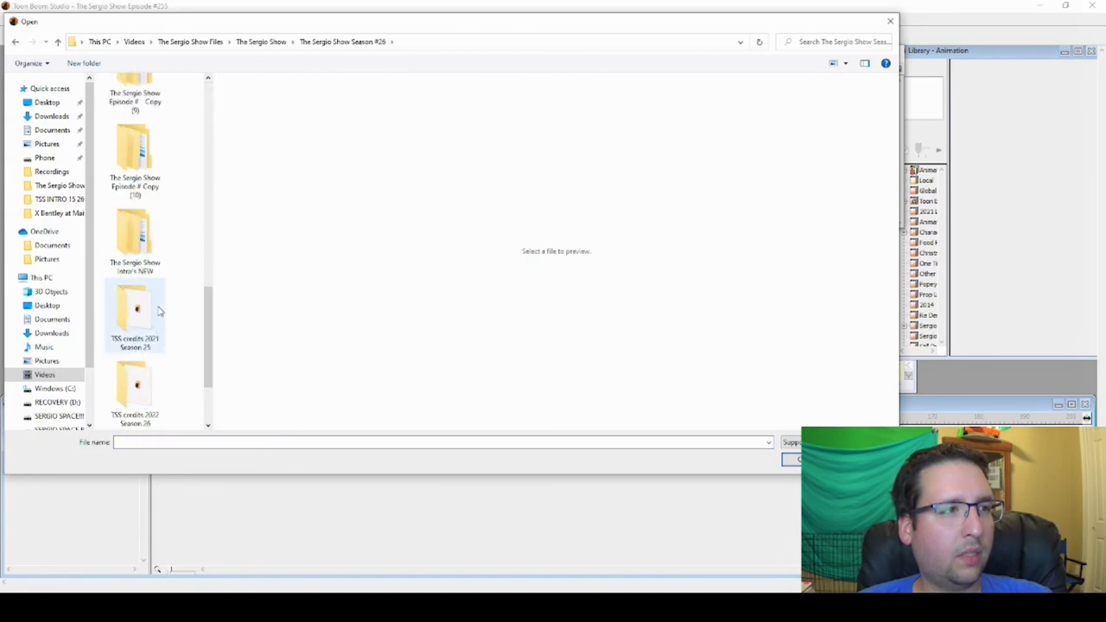
scroll(168, 318, down, 1)
scroll(160, 311, up, 5)
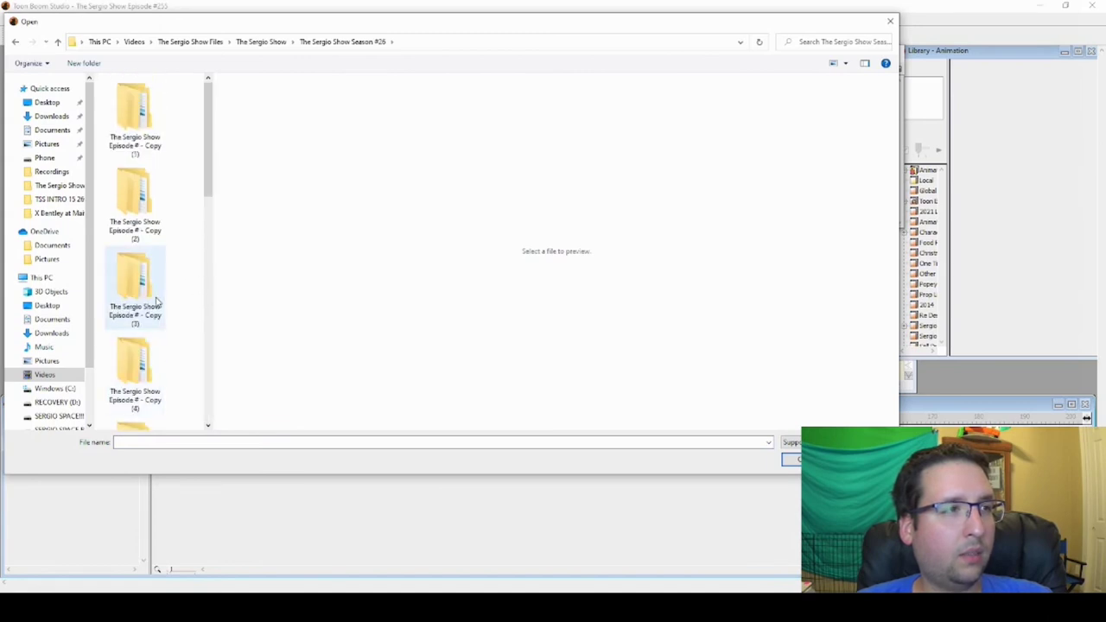
scroll(147, 285, up, 1)
double_click(136, 211)
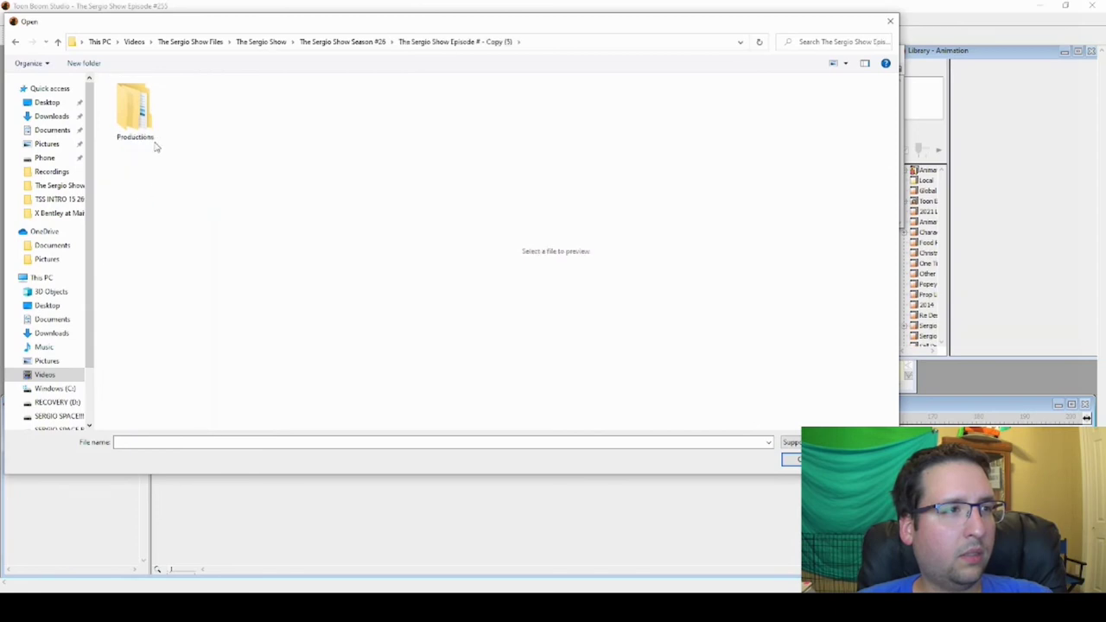
double_click(145, 130)
scroll(148, 285, down, 2)
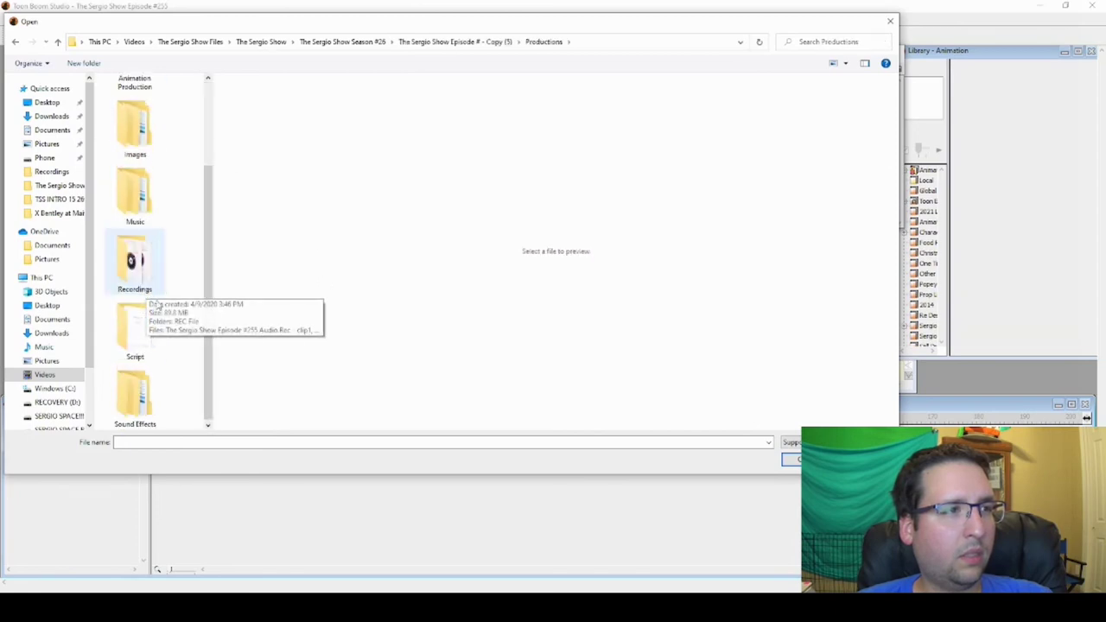
scroll(149, 282, up, 2)
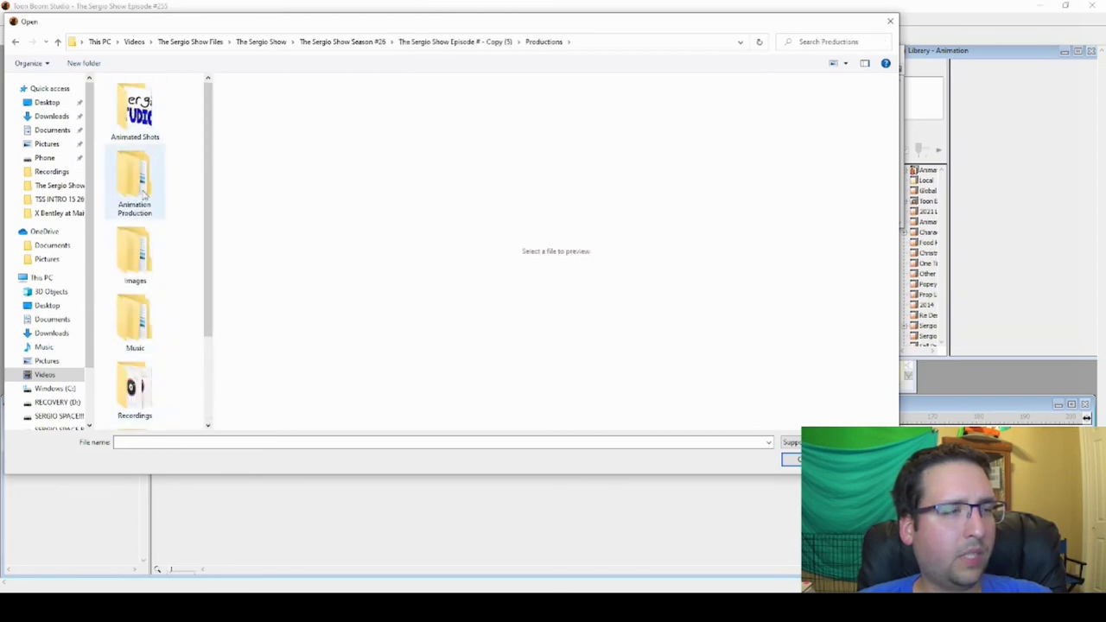
scroll(148, 332, down, 2)
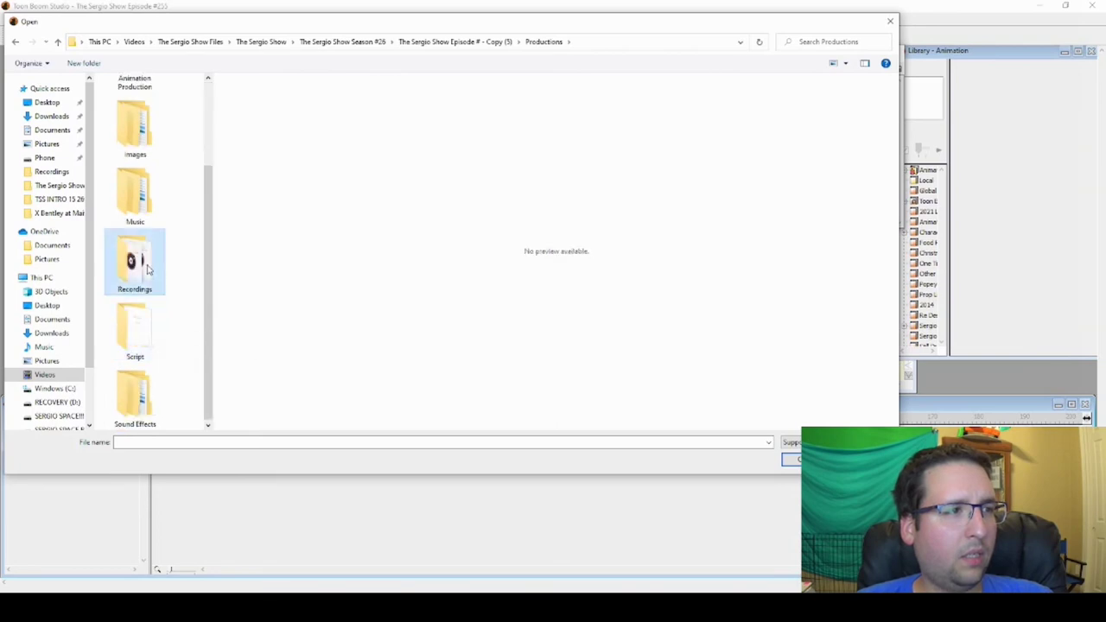
double_click(141, 264)
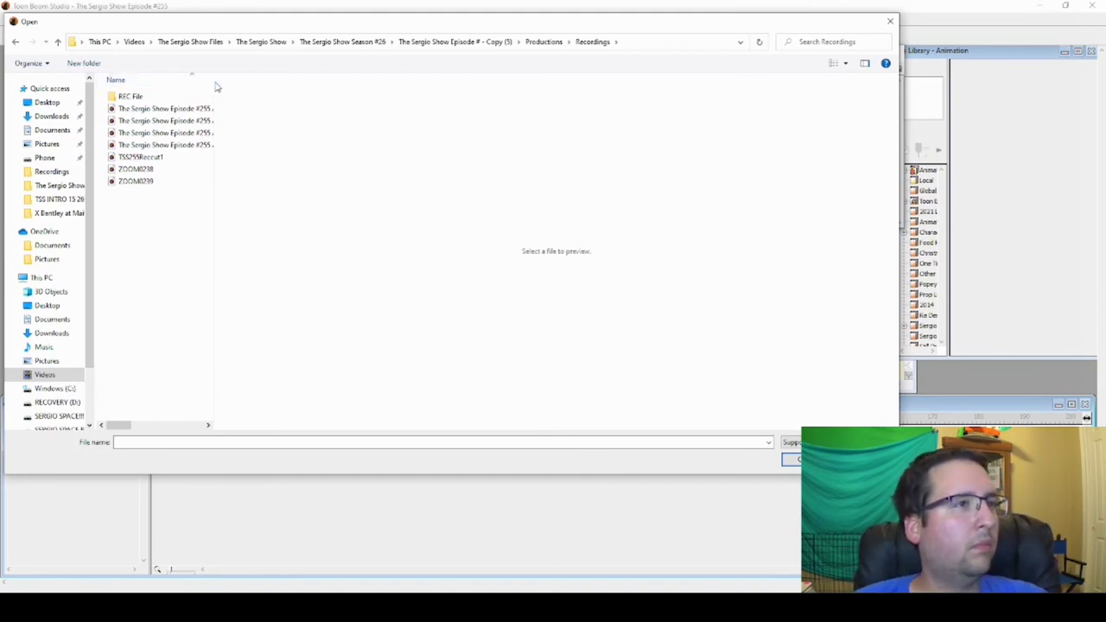
Step: Sort the recordings by name and import the clip1 WAV
click(214, 86)
click(214, 87)
double_click(213, 79)
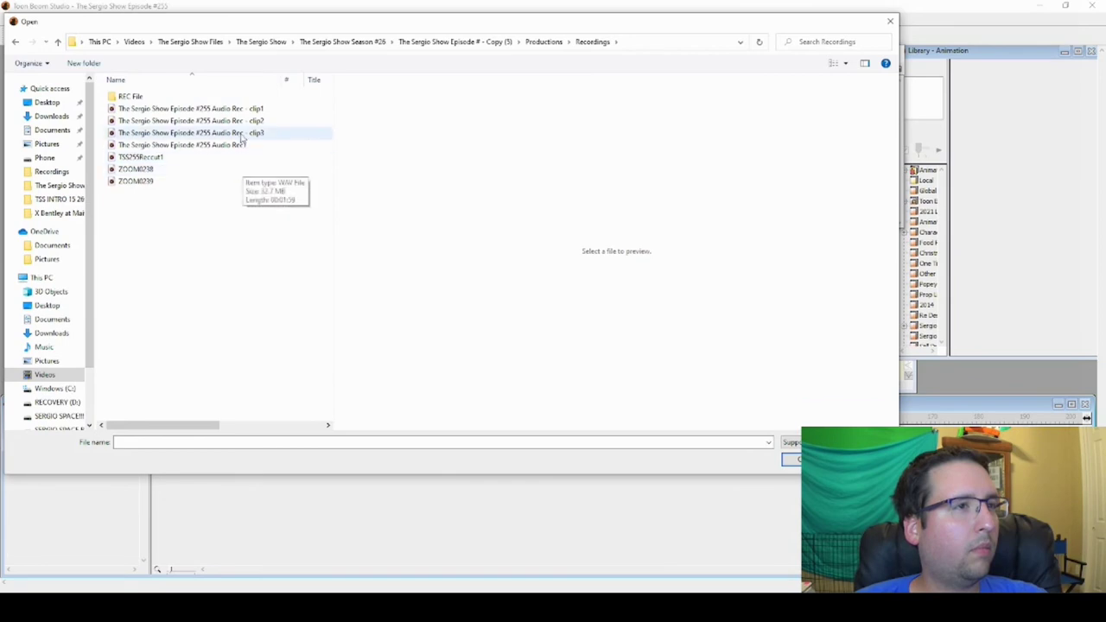
double_click(257, 110)
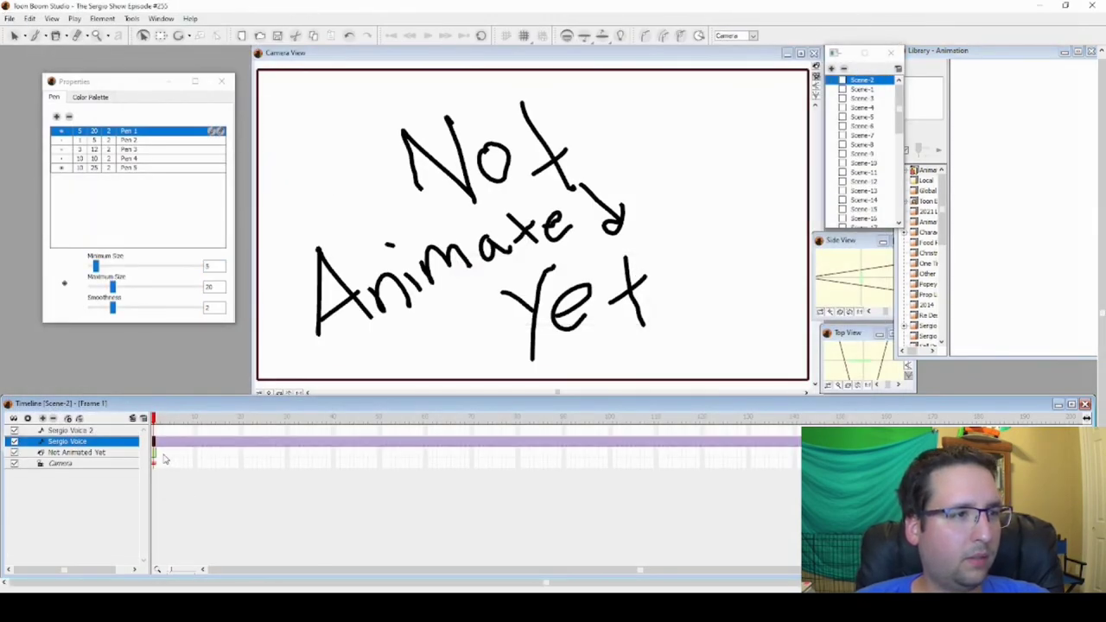
Step: Show sound waveforms on the voice track
click(171, 459)
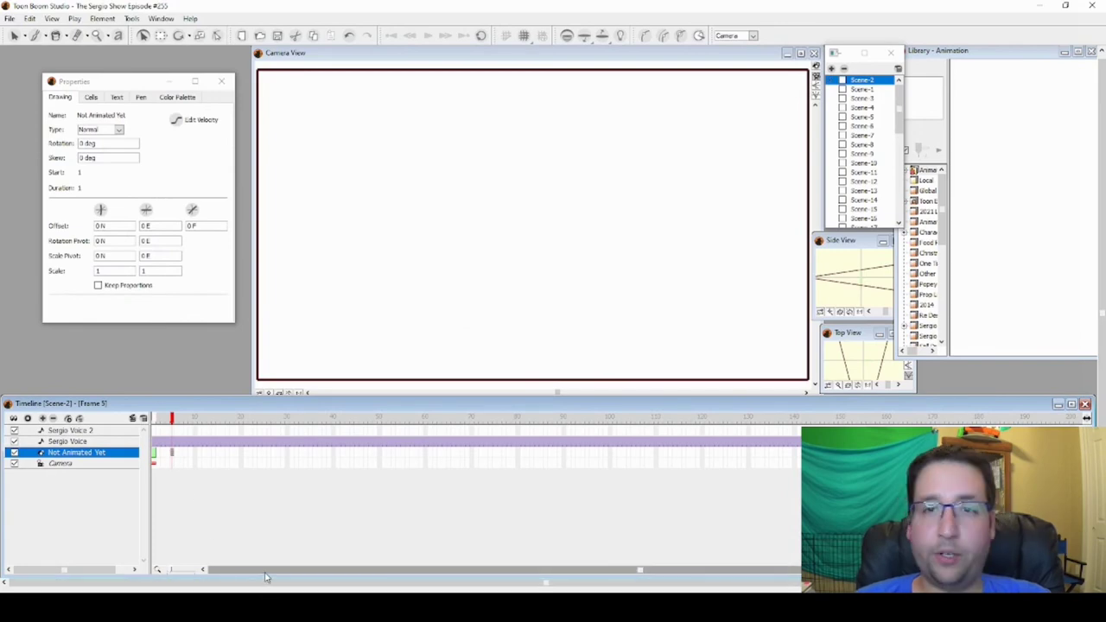
click(192, 440)
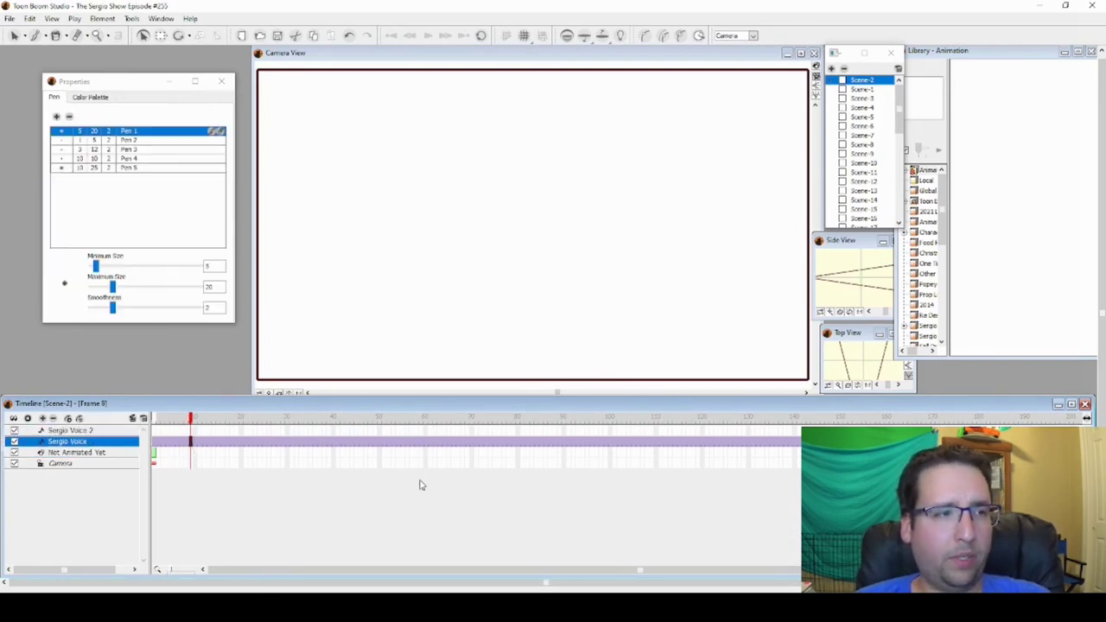
click(52, 18)
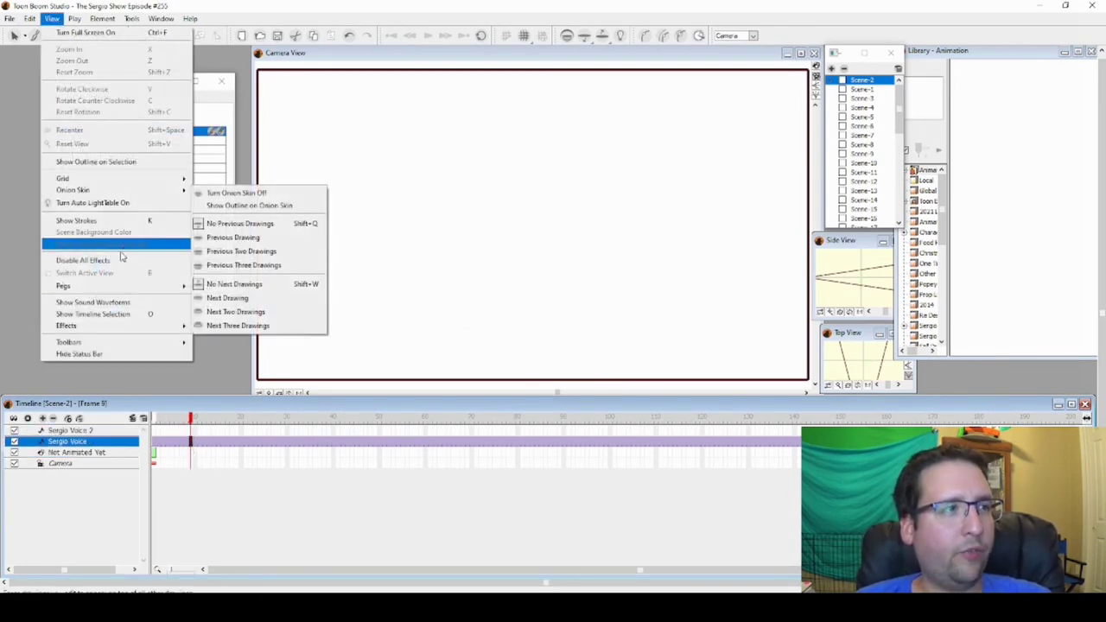
click(117, 303)
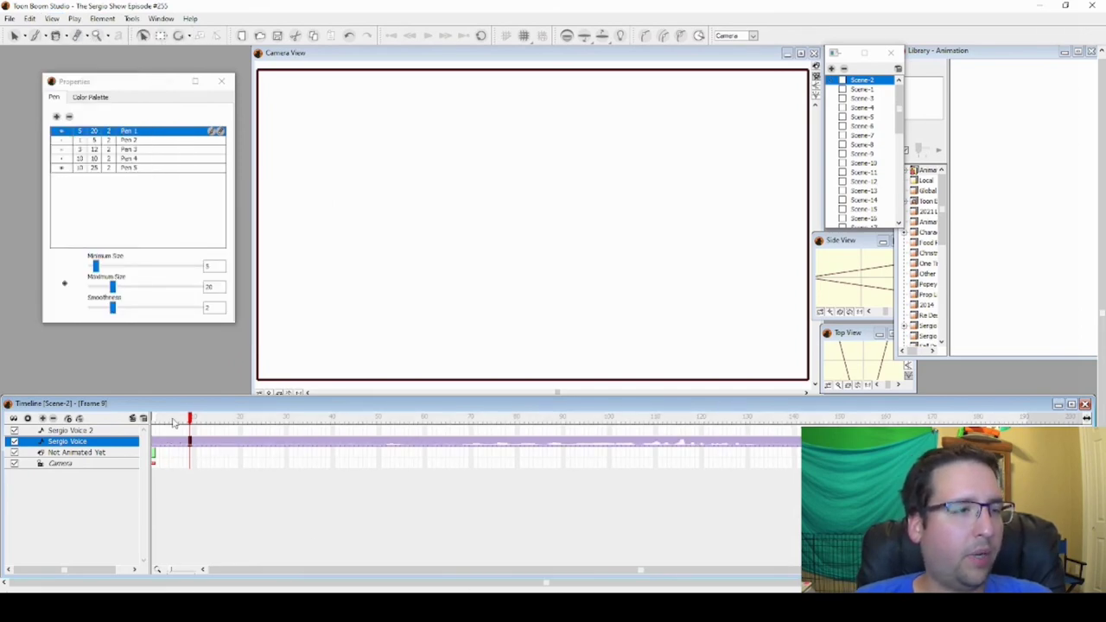
Step: Turn sound playback on and scrub the dialogue to about frame 115
drag(176, 420, 475, 424)
click(74, 18)
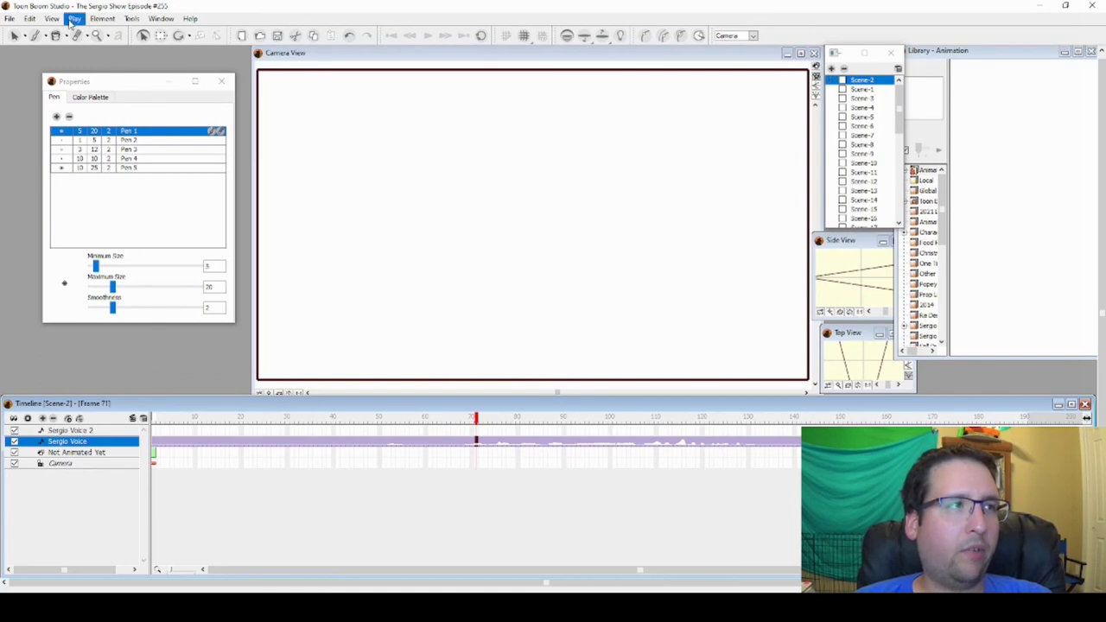
click(136, 226)
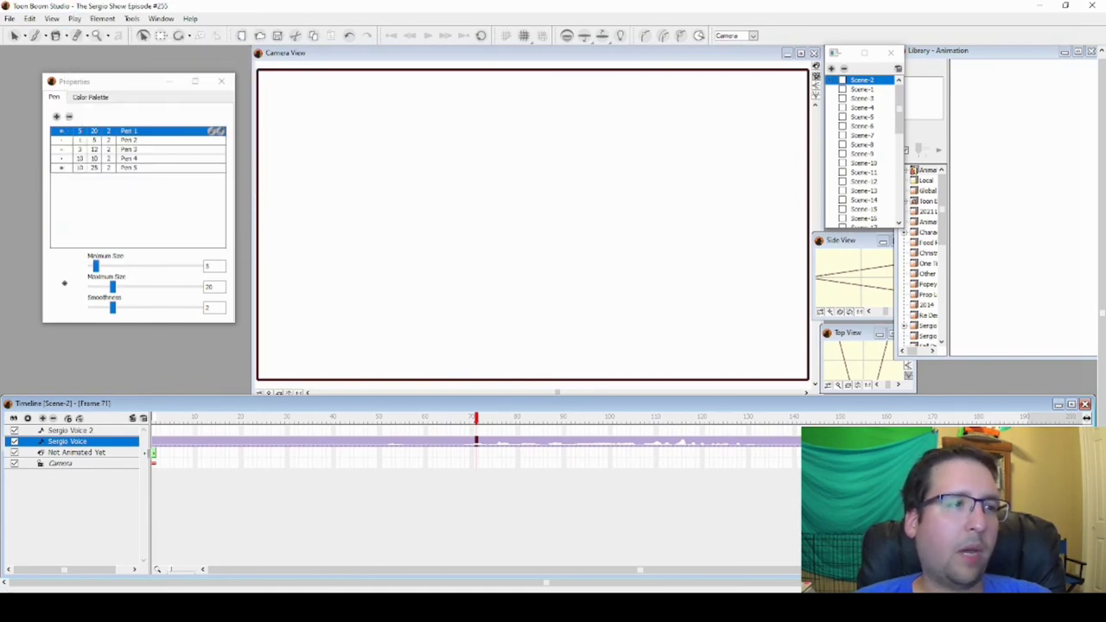
click(159, 422)
drag(160, 424, 602, 423)
click(681, 421)
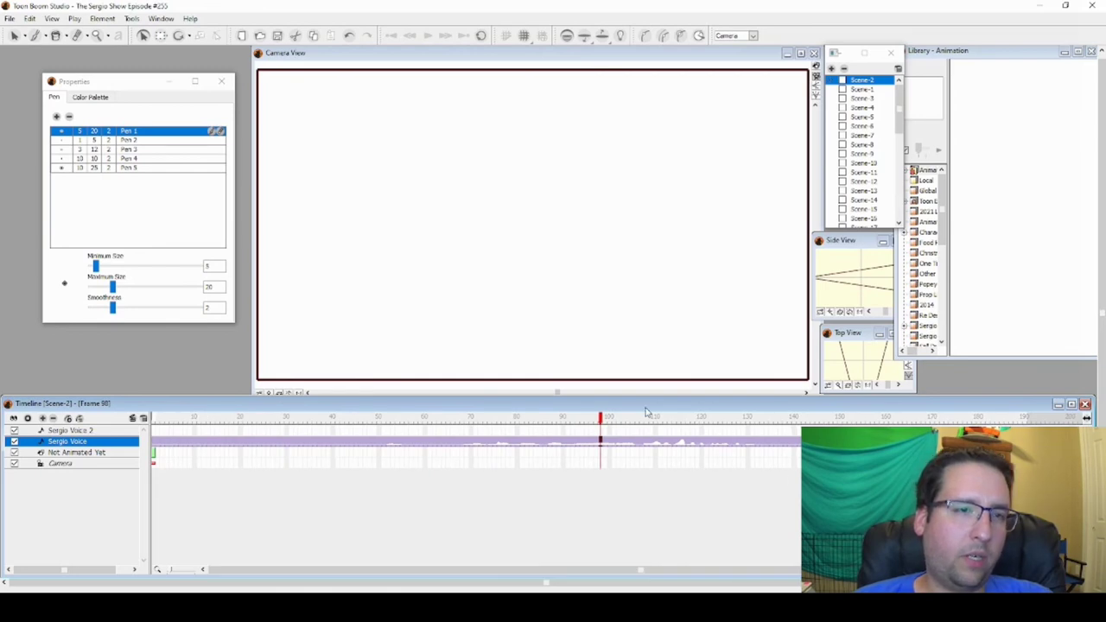
click(397, 461)
Step: Extend the Not Animated Yet drawing's exposure across the whole scene
click(208, 459)
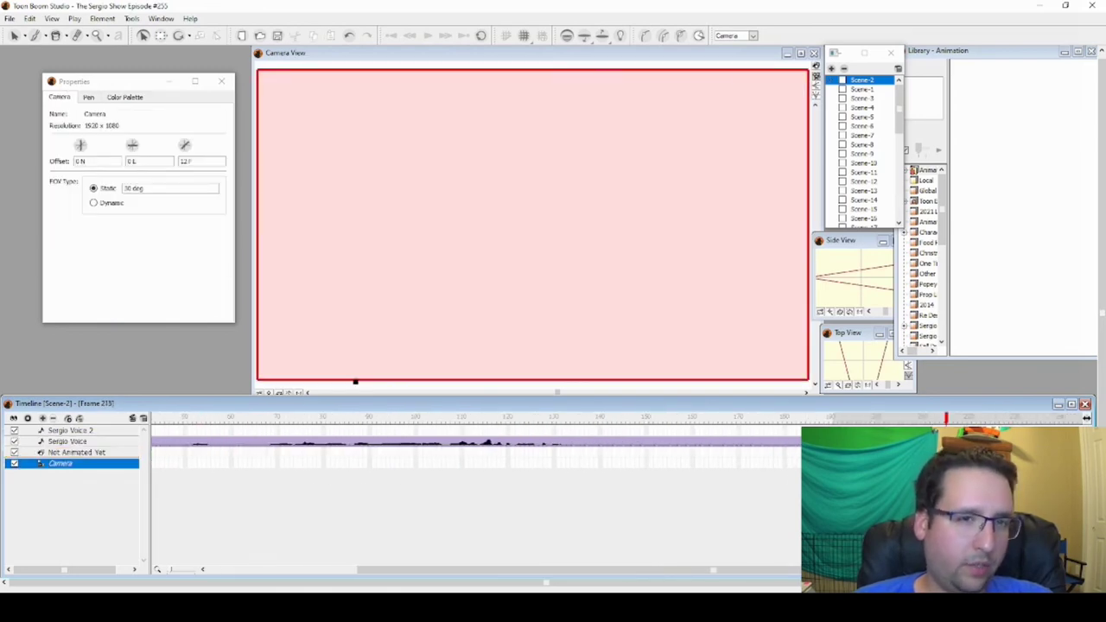
click(121, 452)
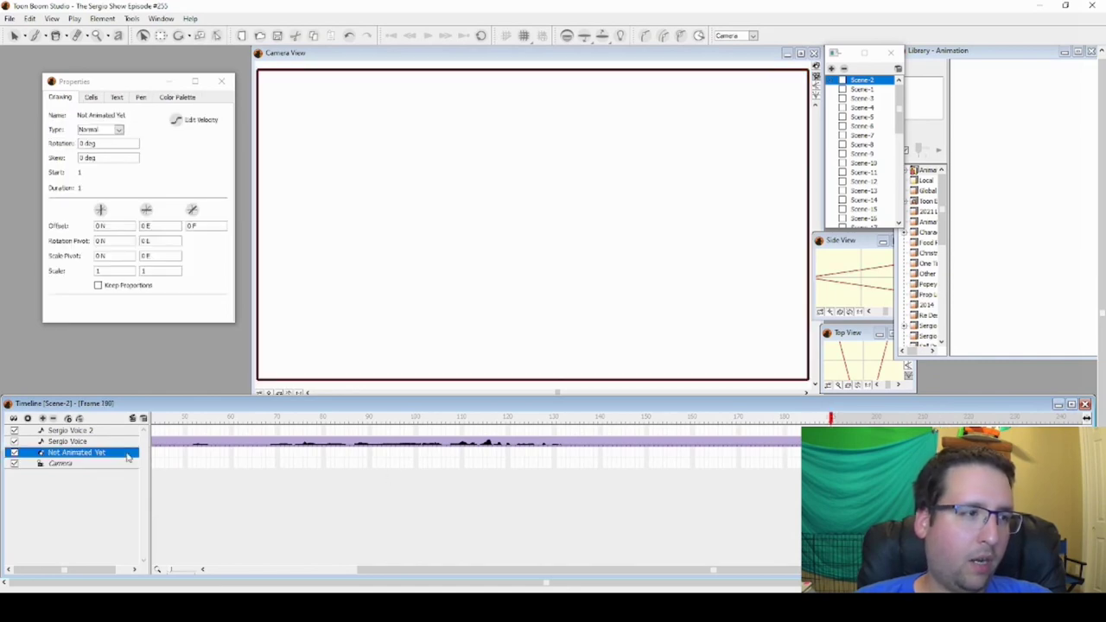
right_click(203, 460)
mouse_move(258, 285)
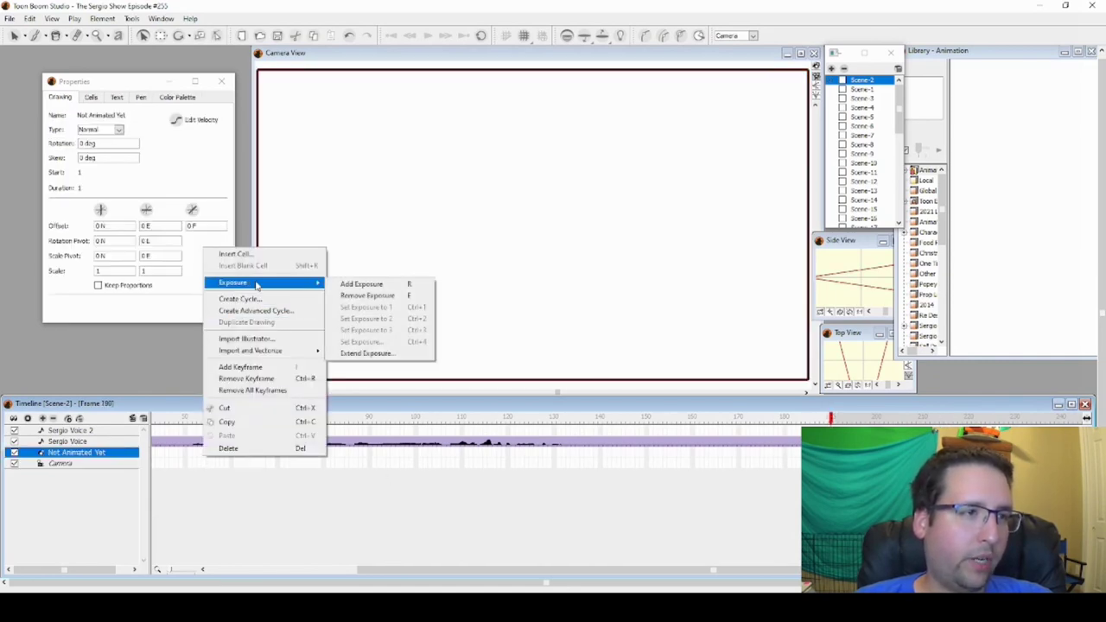
click(359, 358)
Step: Scrub through the scene to hear the dialogue, then bring up the voice track's options
mouse_move(404, 406)
mouse_down()
mouse_move(466, 406)
mouse_move(425, 403)
mouse_up()
click(458, 426)
mouse_move(197, 427)
mouse_down()
mouse_move(402, 452)
mouse_move(419, 450)
mouse_move(316, 445)
mouse_move(511, 445)
mouse_up()
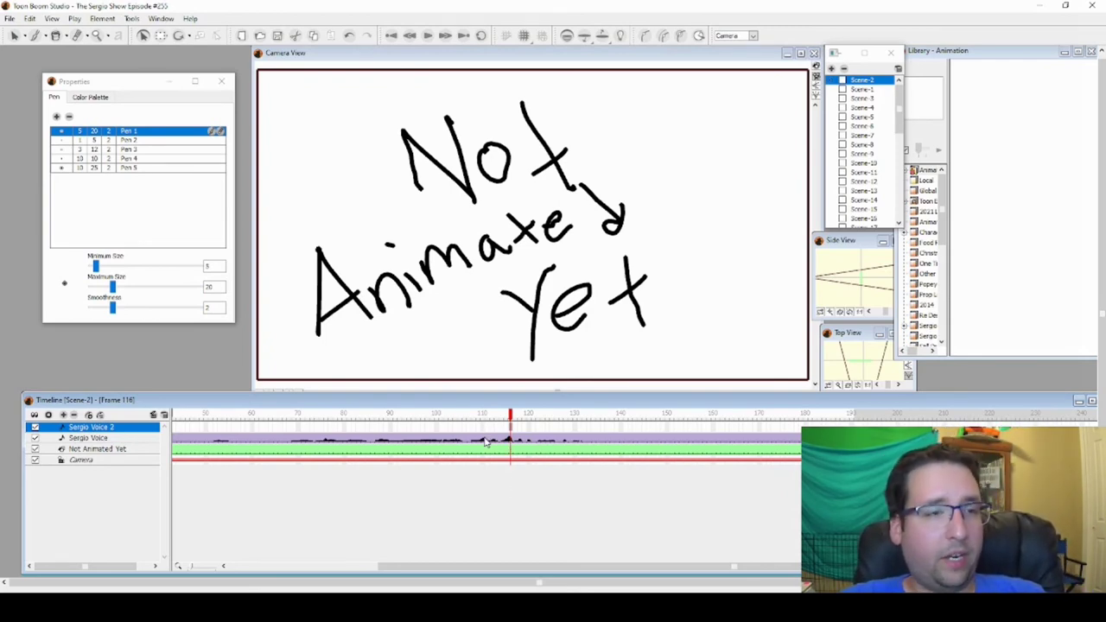
right_click(487, 441)
Step: Generate lip-sync mouth shapes for the clip1 sound, confirm, and open Scene-3
click(517, 533)
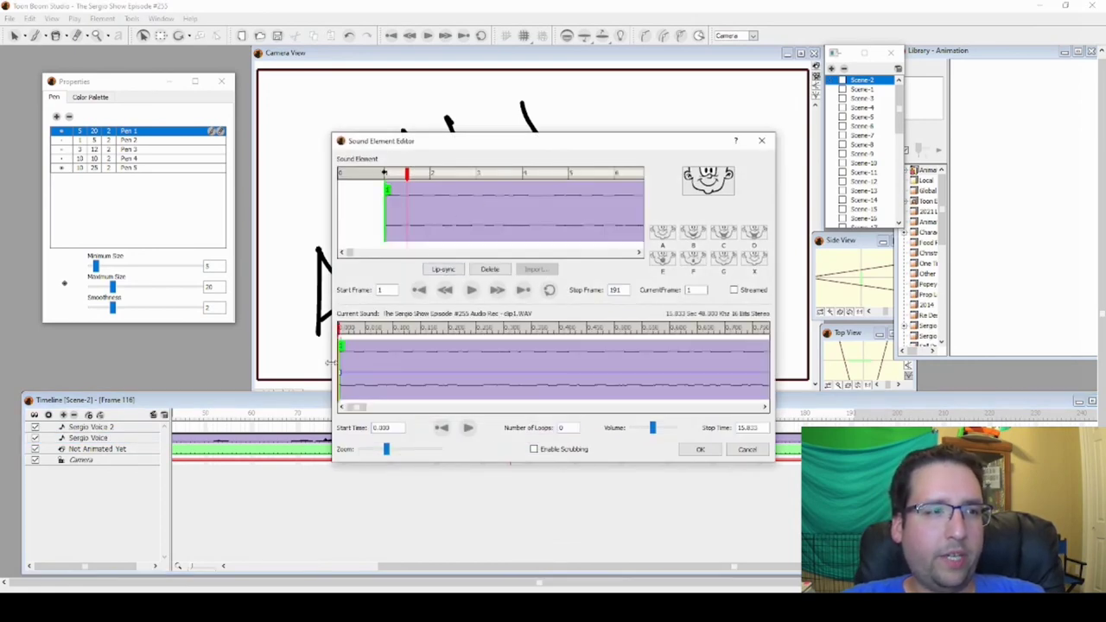
click(444, 269)
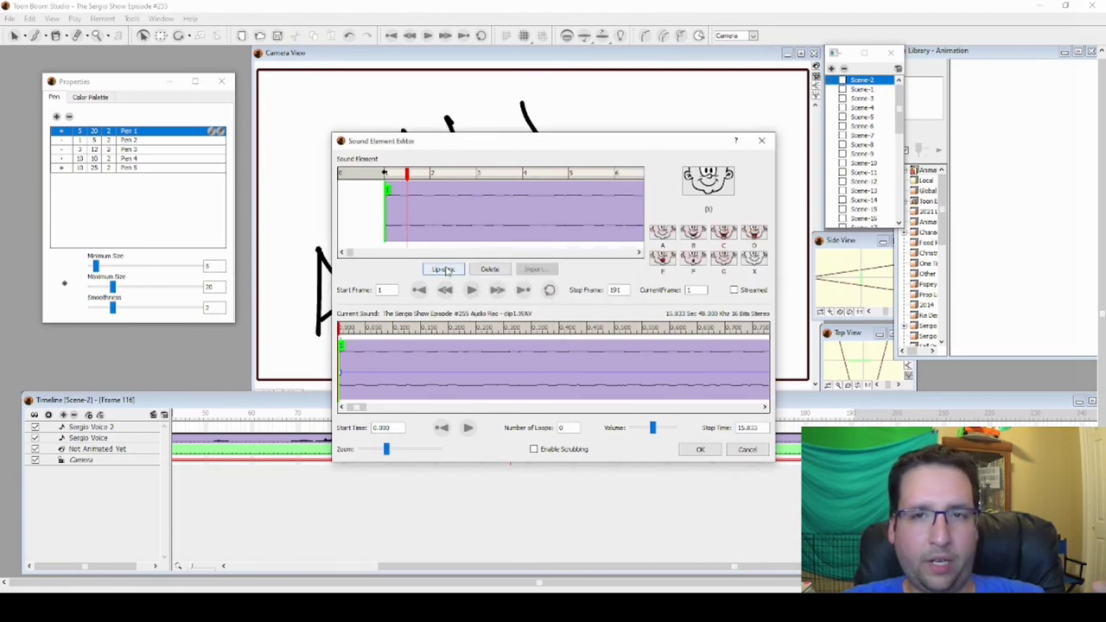
click(444, 269)
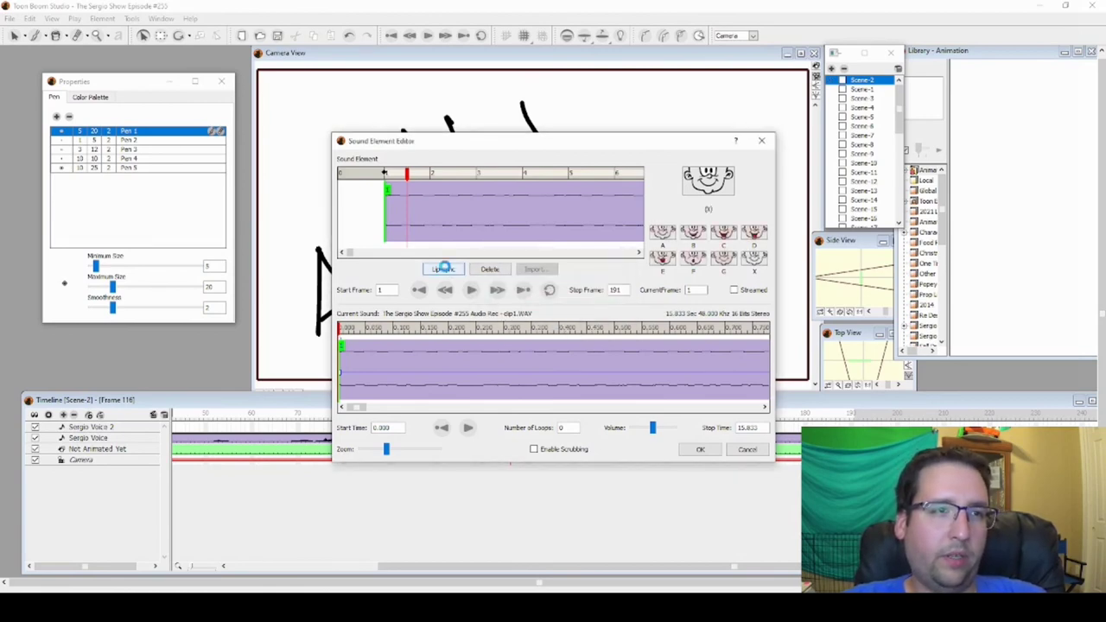
click(444, 269)
click(444, 269)
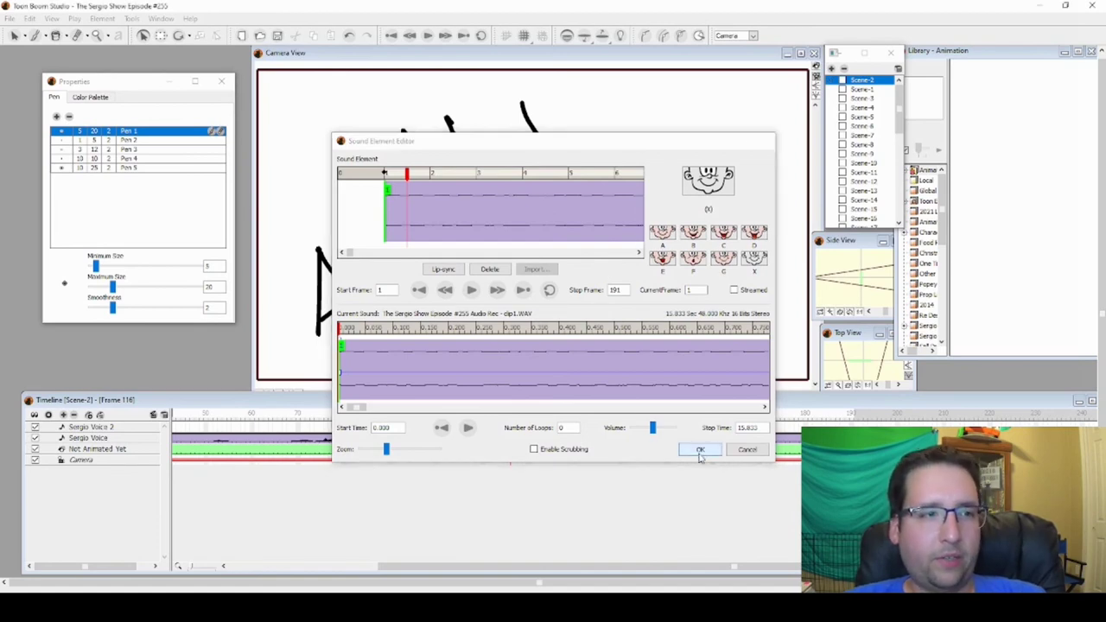
click(700, 451)
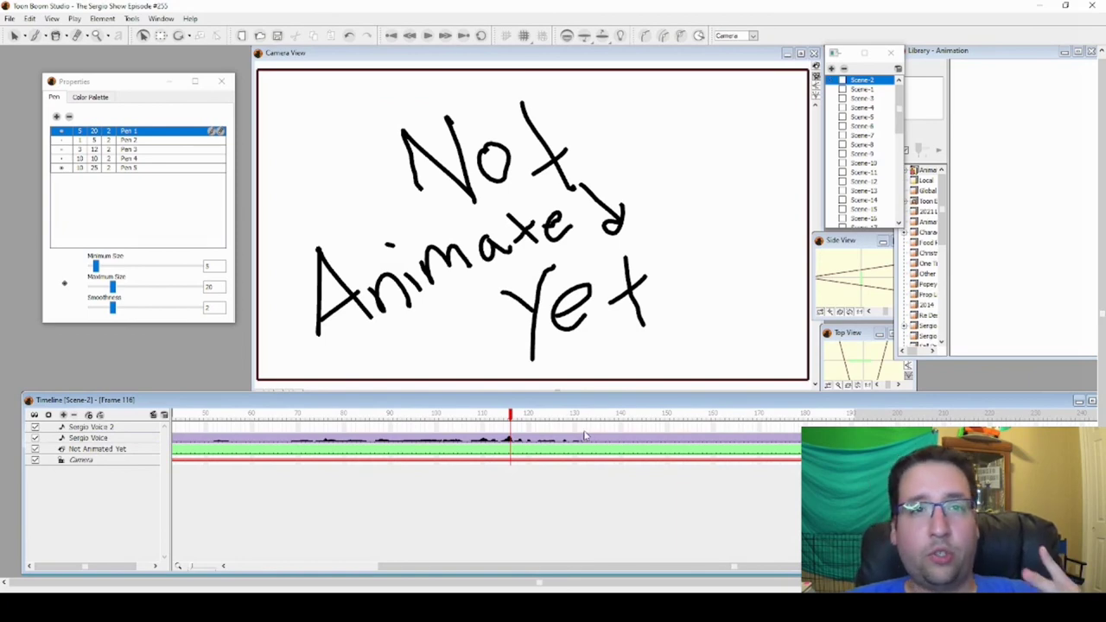
click(863, 97)
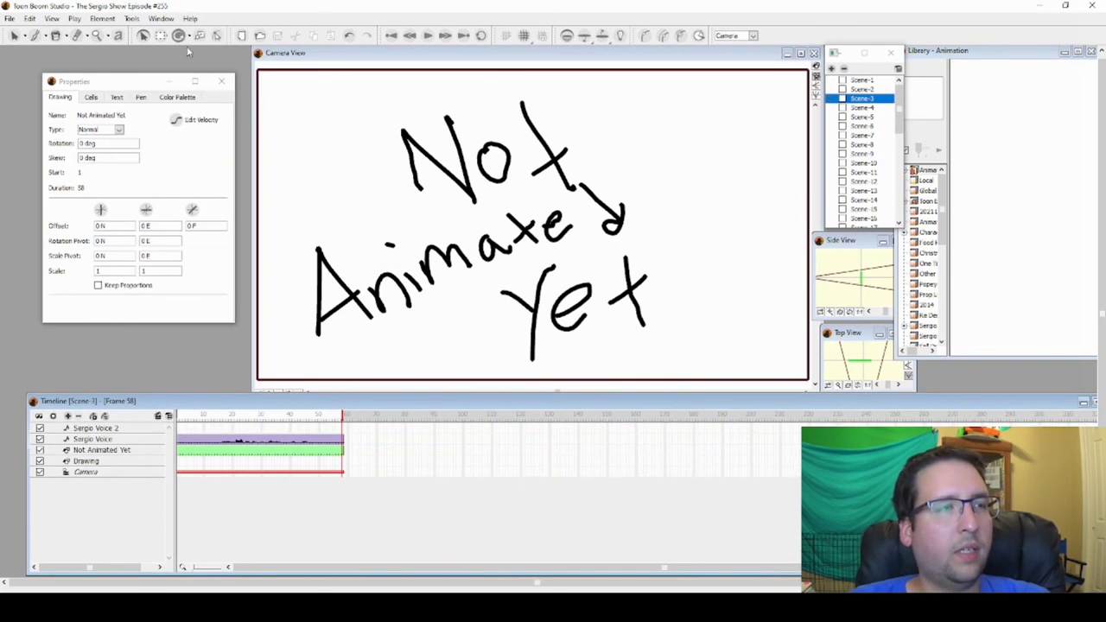